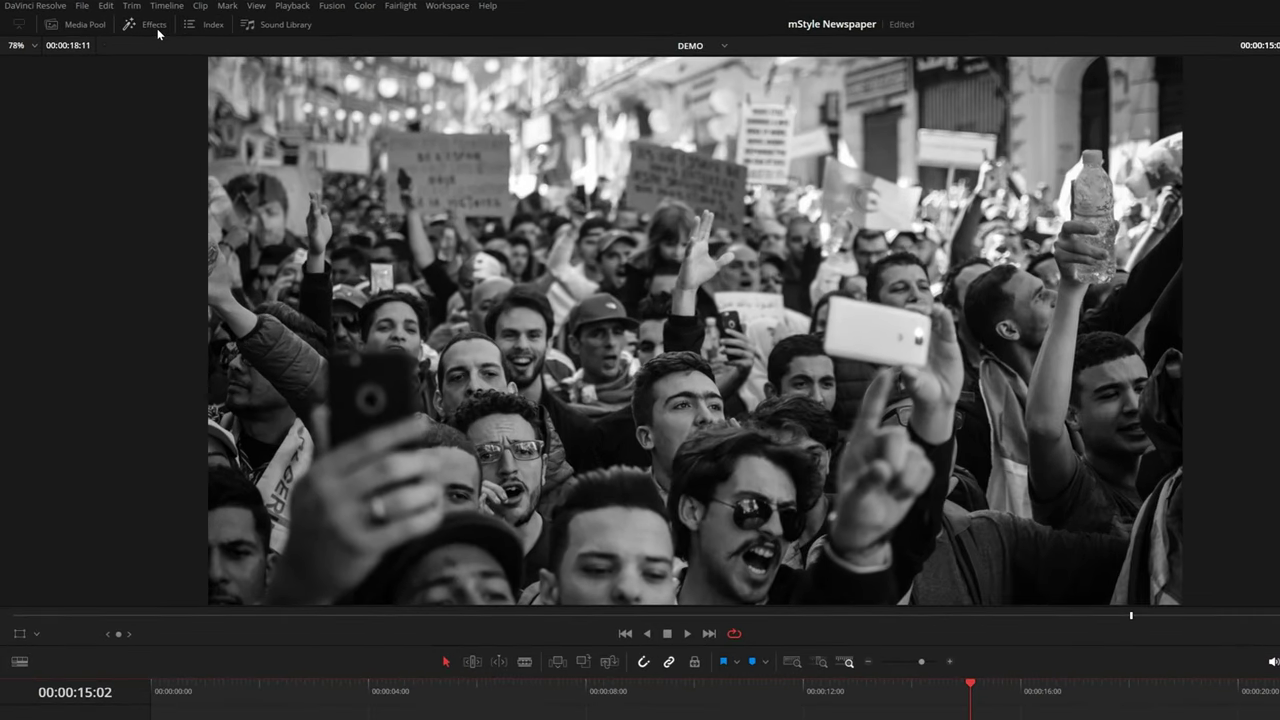
Browse the mStyle Newspaper transitions, titles and effects in the effects library
left_click(121, 21)
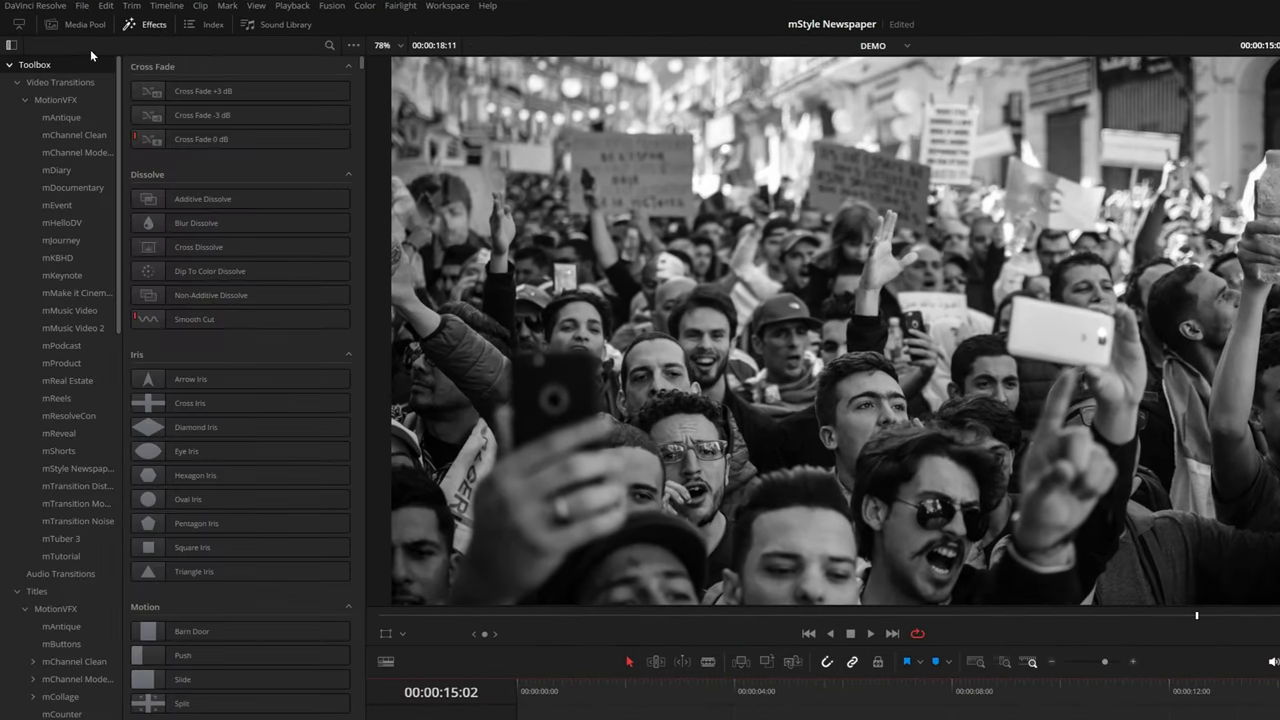
left_click(76, 468)
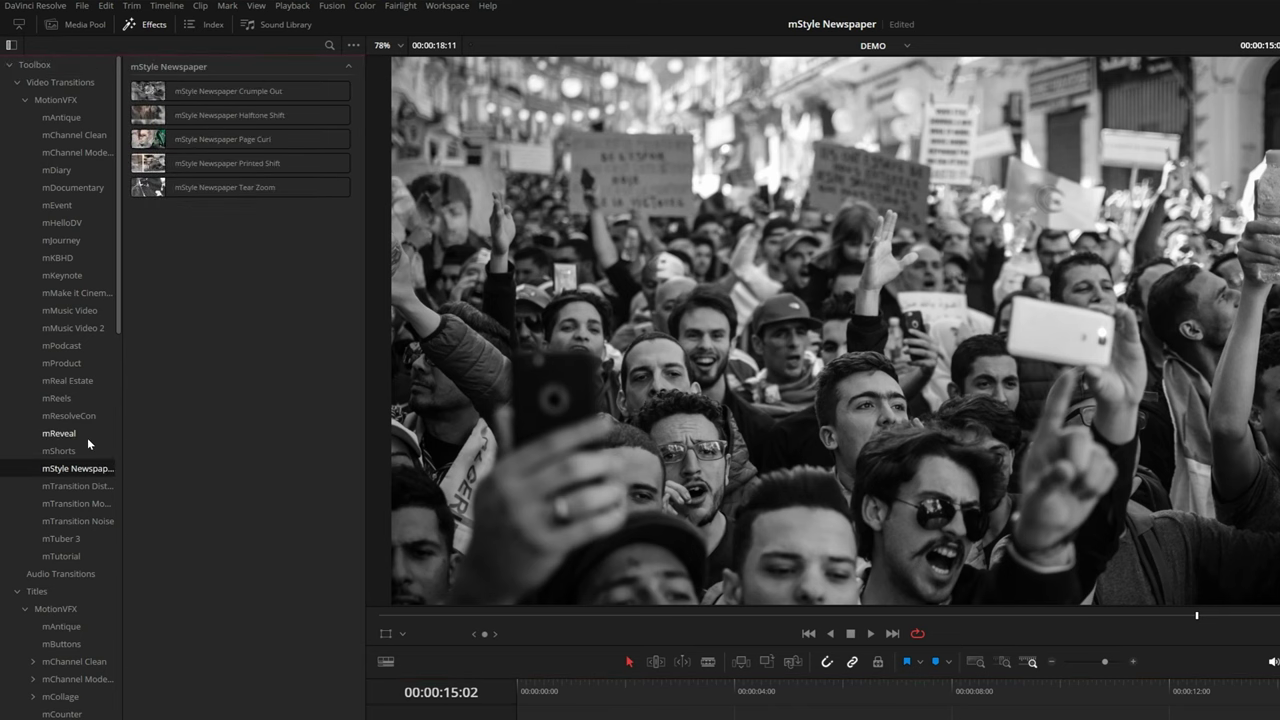
scroll(87, 437, "down", 10)
left_click(78, 319)
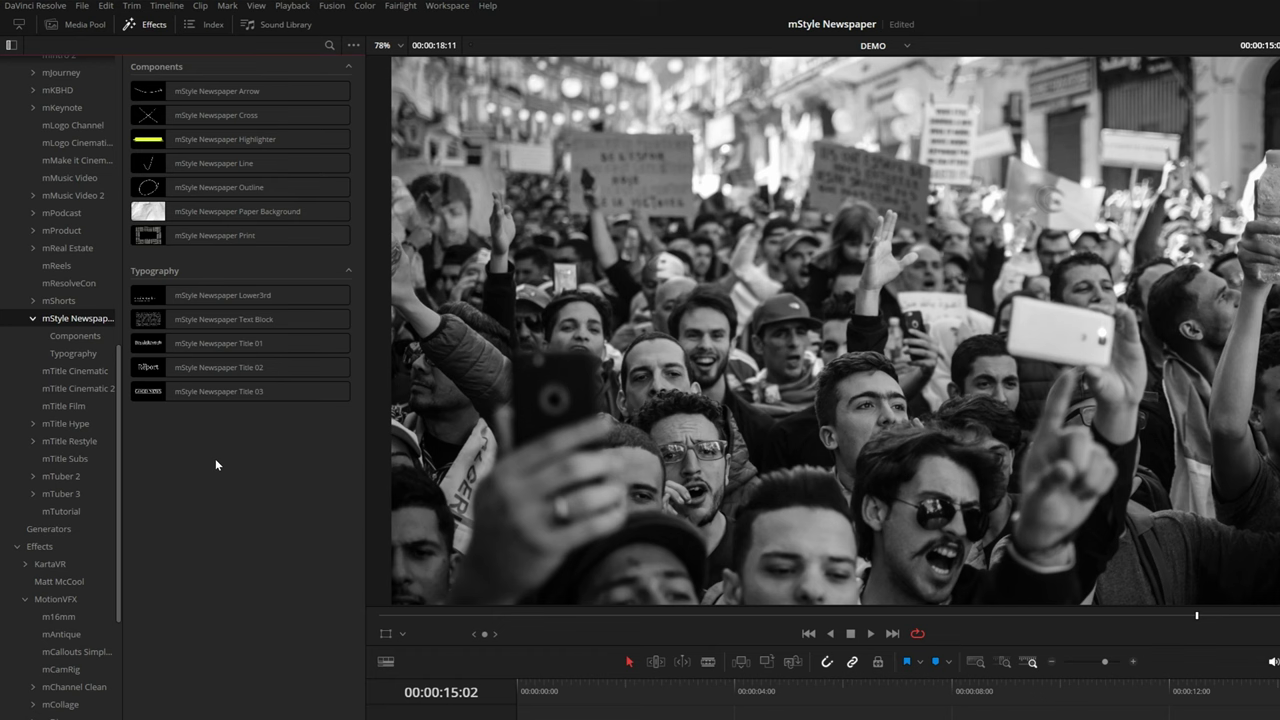
scroll(71, 555, "down", 5)
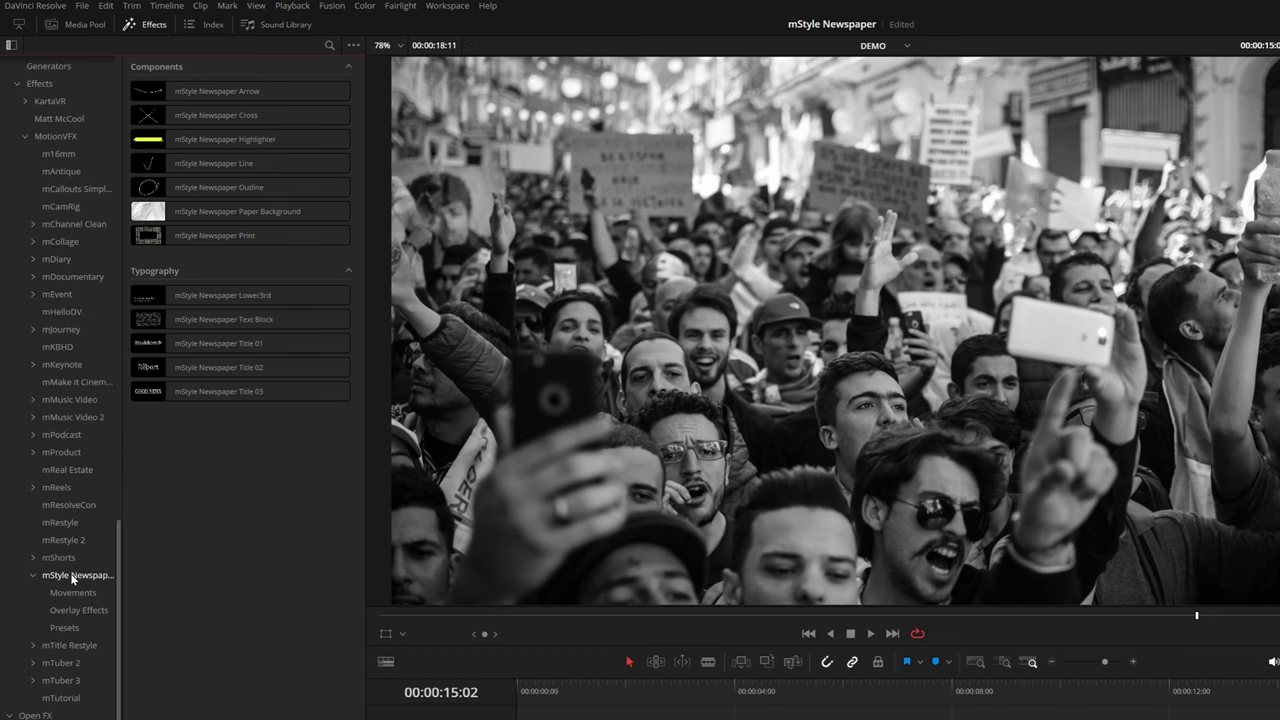
left_click(72, 576)
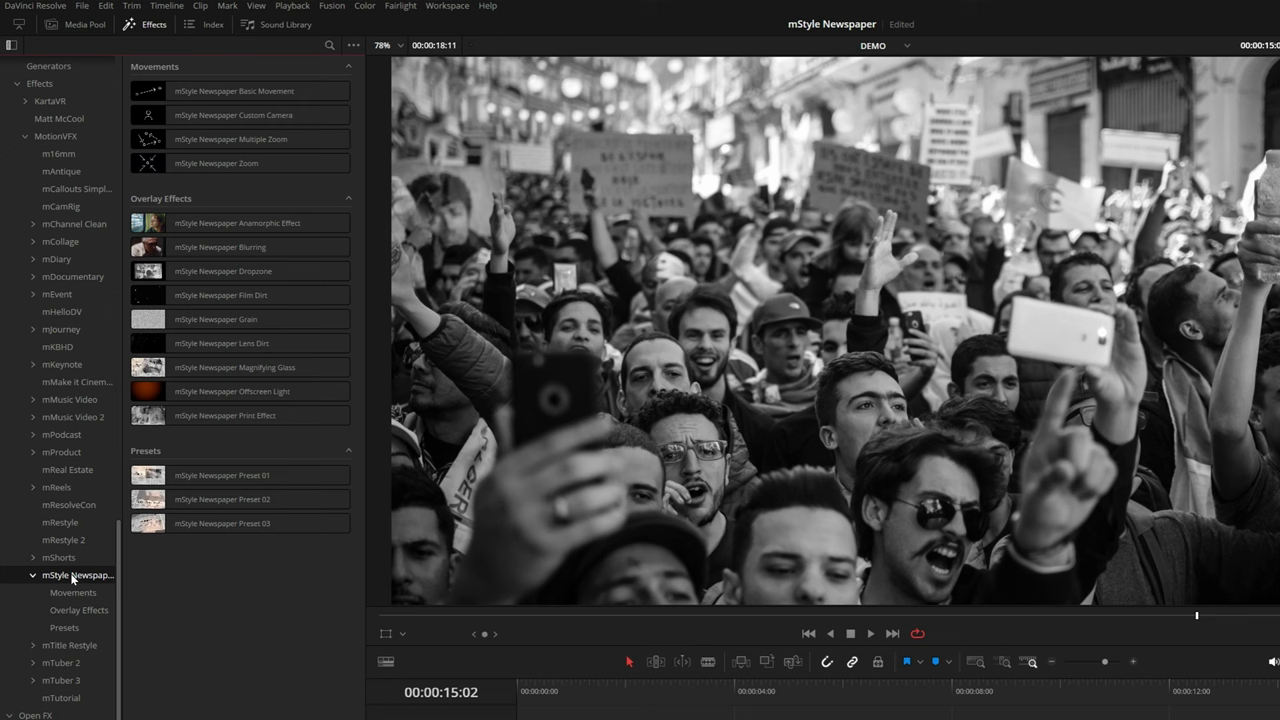
scroll(57, 486, "up", 10)
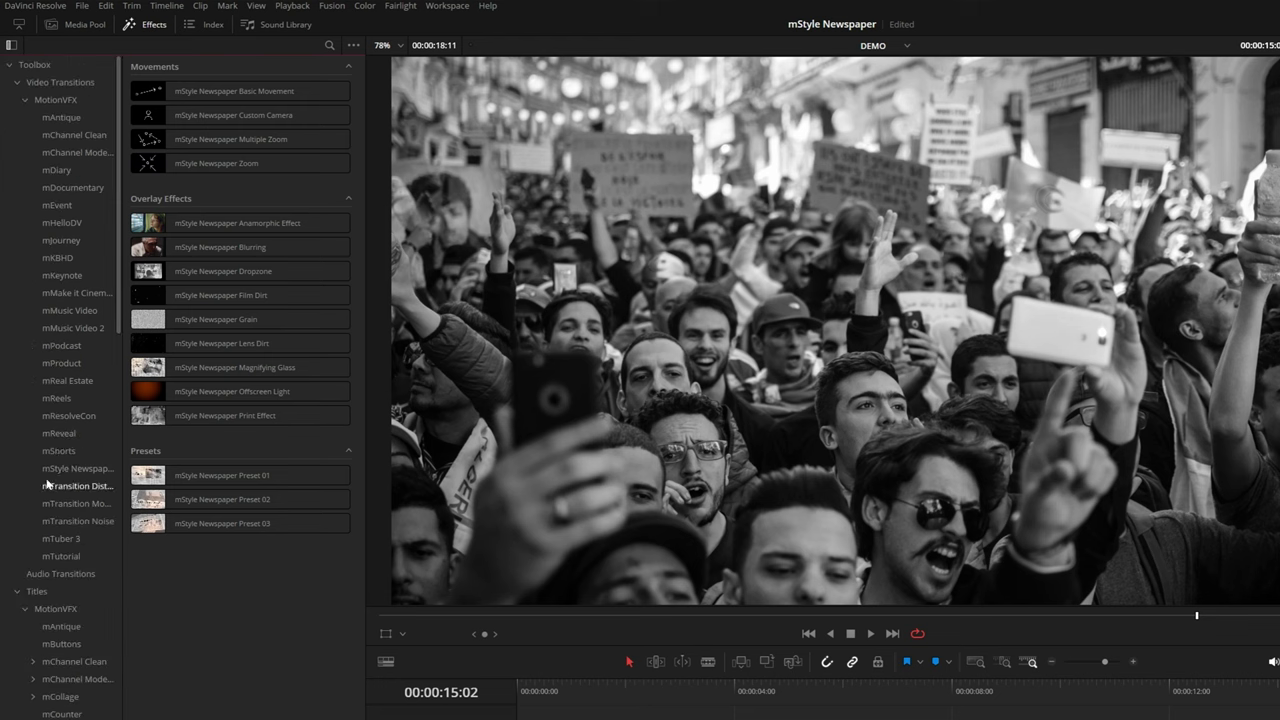
left_click(52, 72)
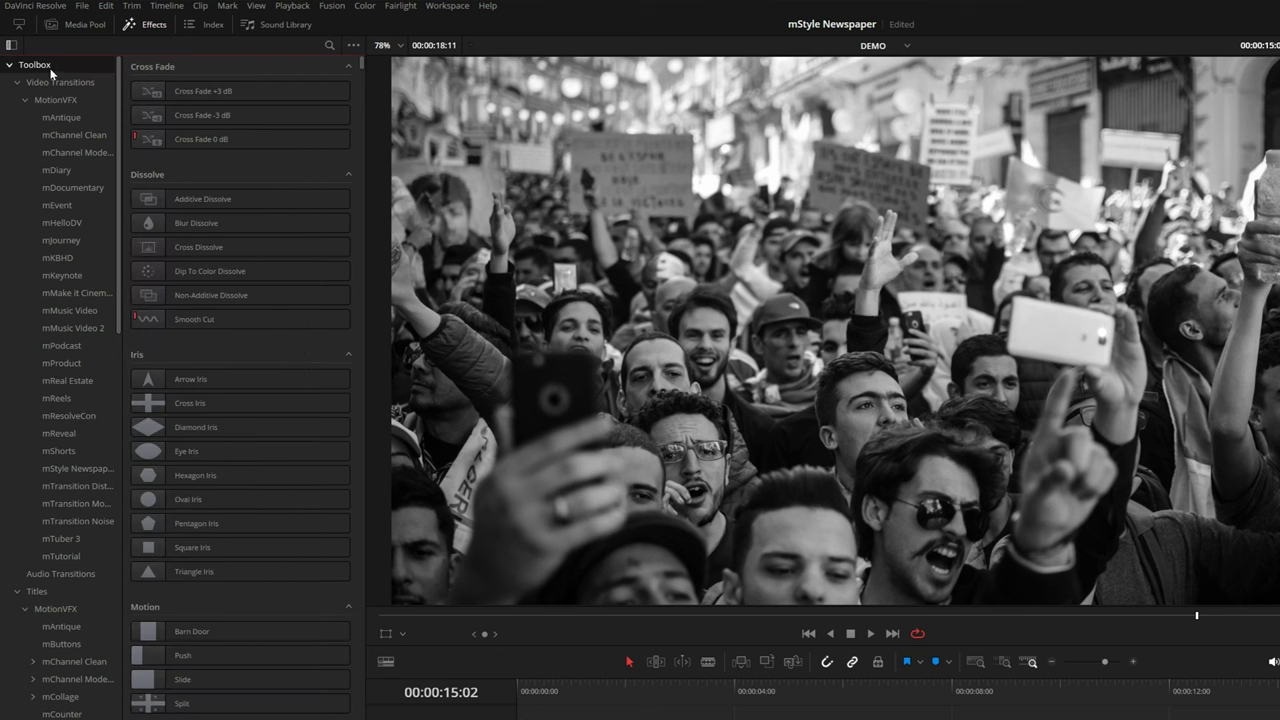
Search the effects library for "news" and hide its category list
left_click(329, 45)
type("news")
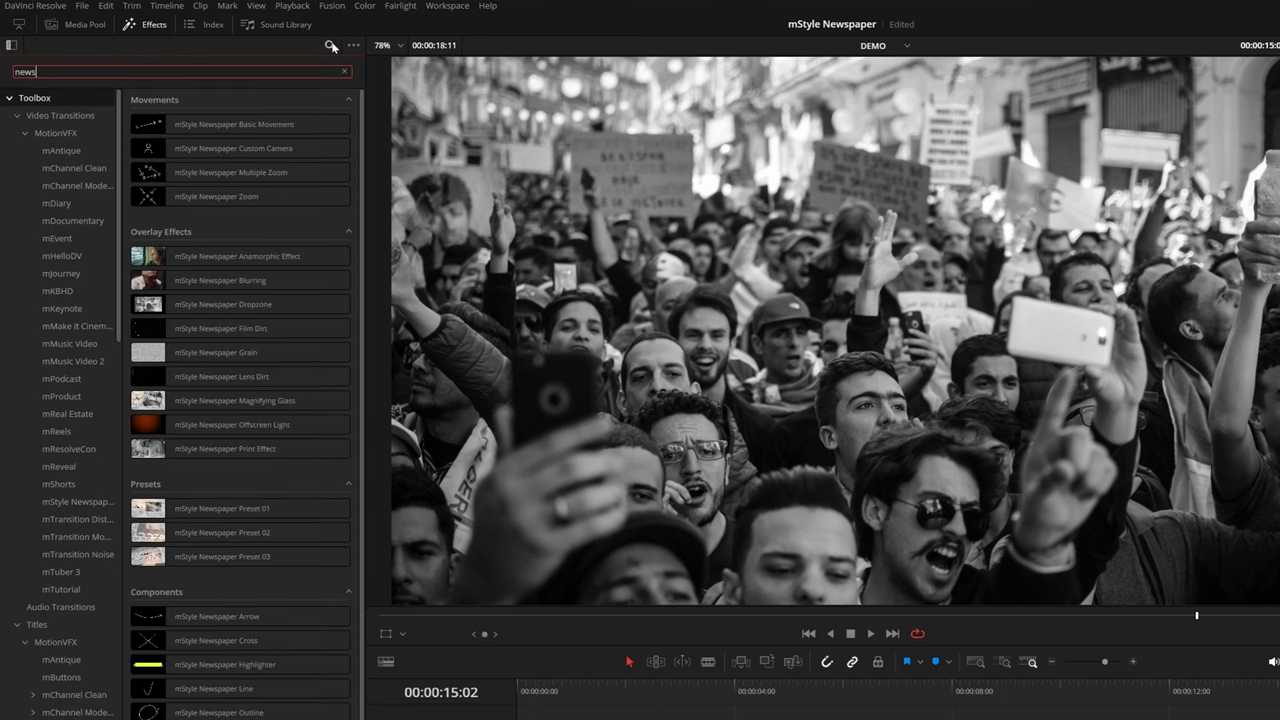
left_click(11, 45)
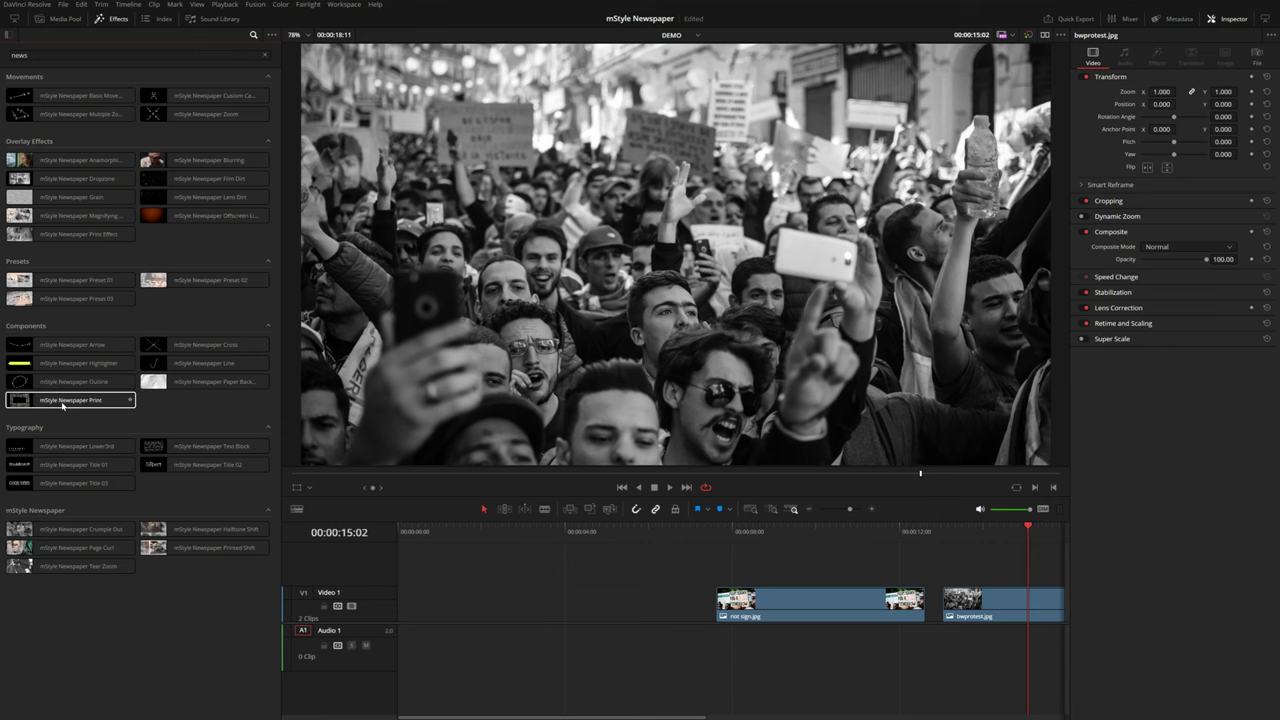
Add mStyle Newspaper Print above Video 1 near the timeline start, with content scale about 1.629 and content position about 0.617, 0.617
left_click_drag(59, 405, 493, 545)
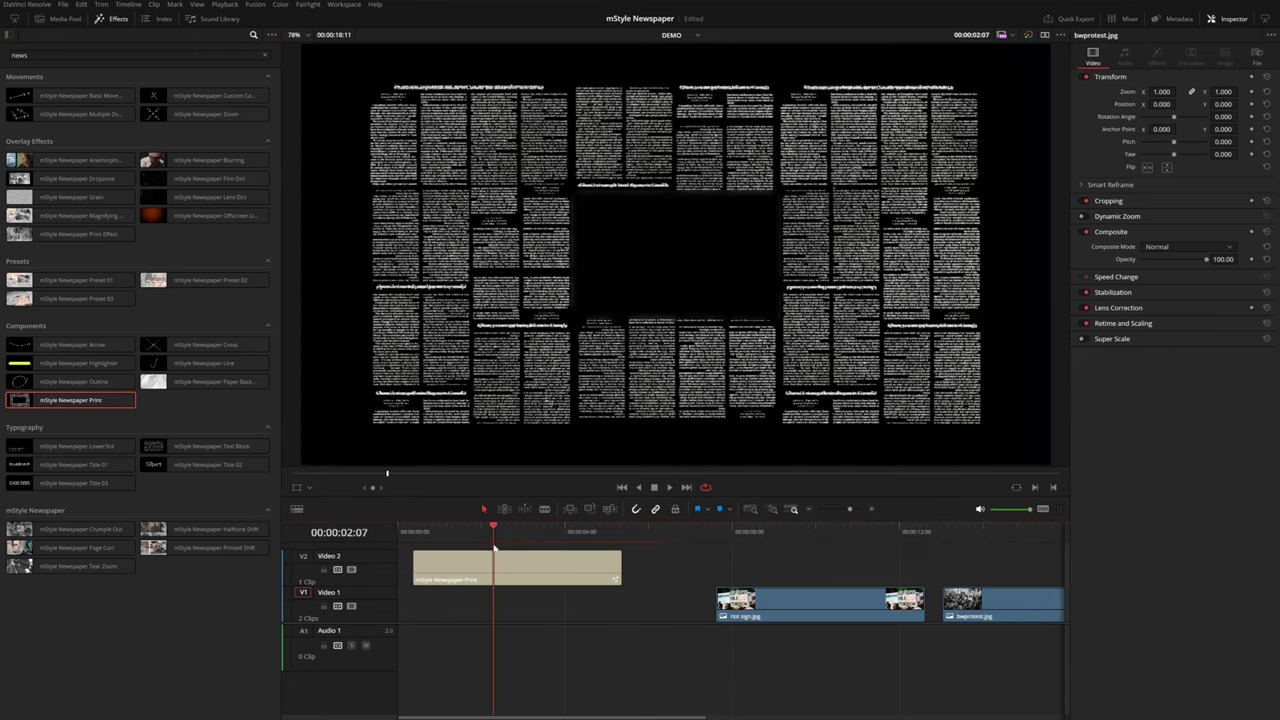
left_click(506, 564)
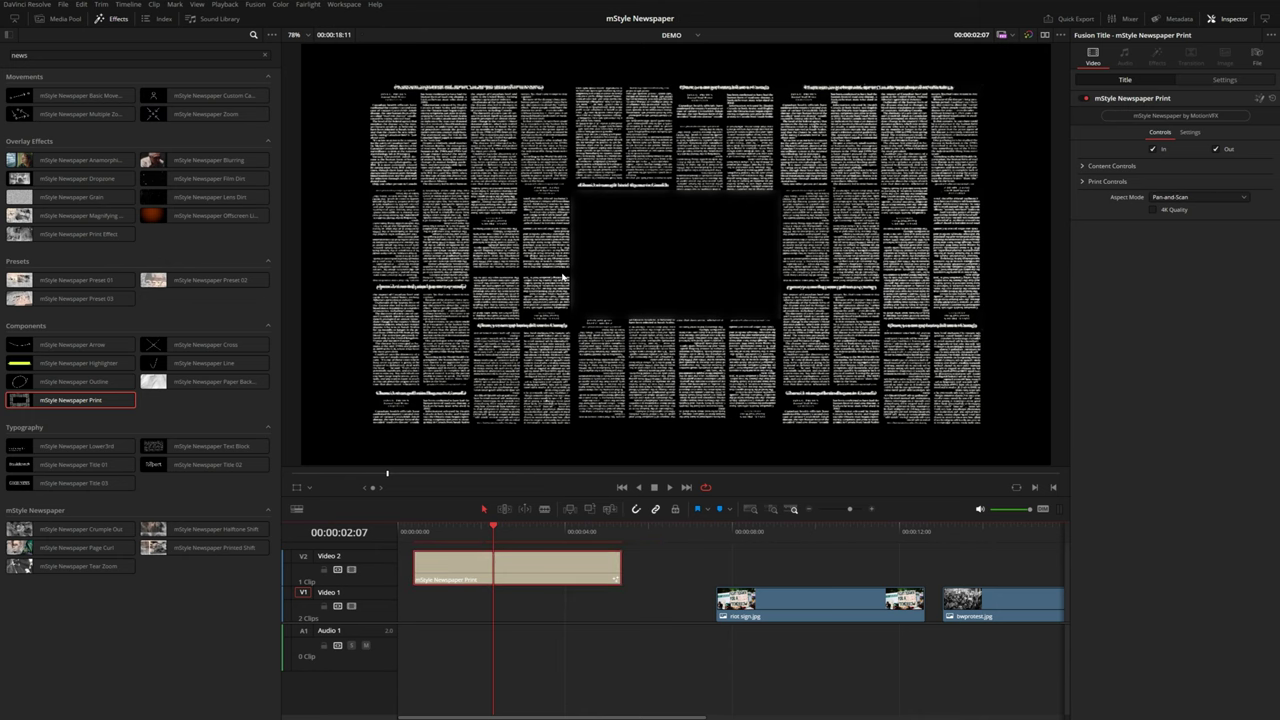
left_click(1082, 167)
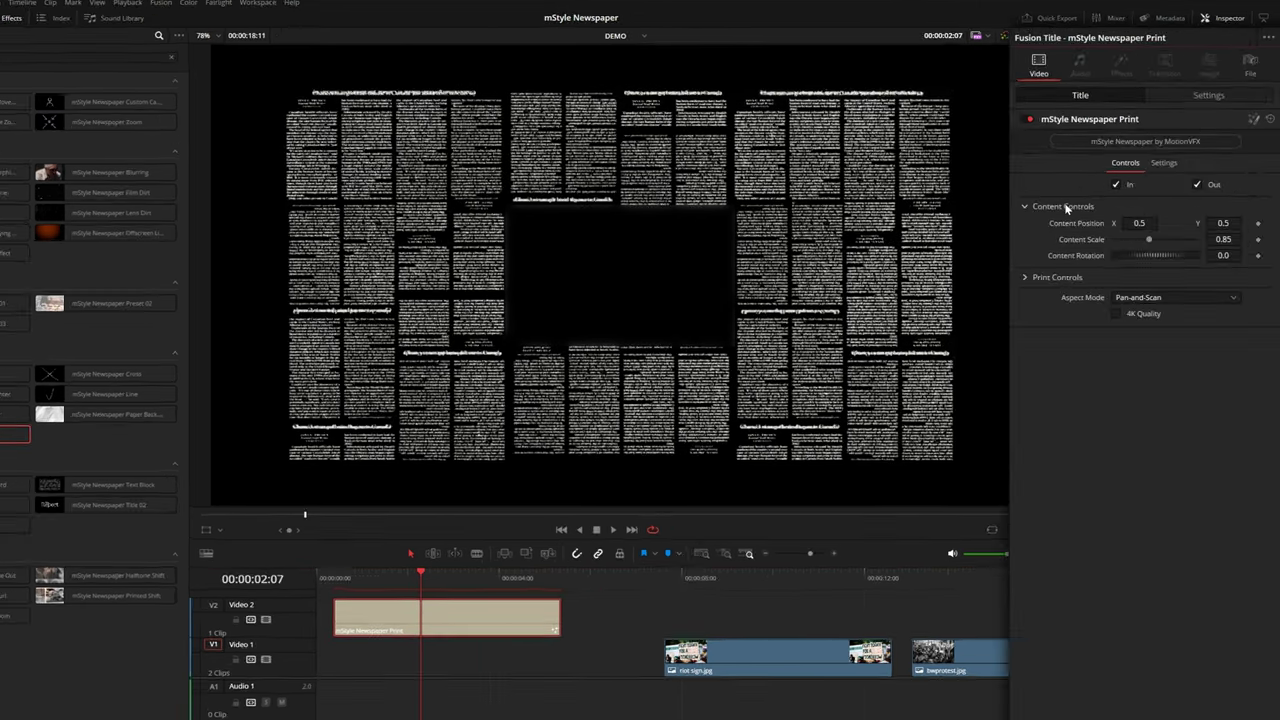
left_click_drag(1221, 240, 1278, 239)
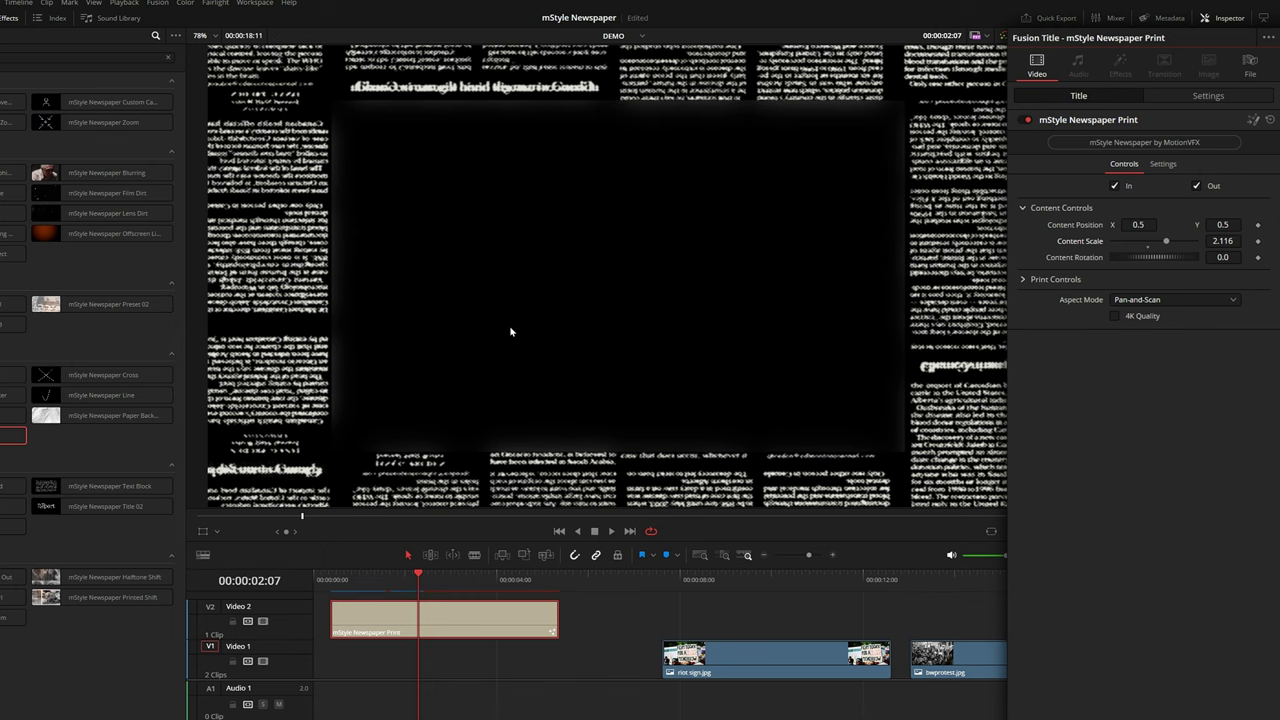
left_click_drag(1222, 241, 1246, 225)
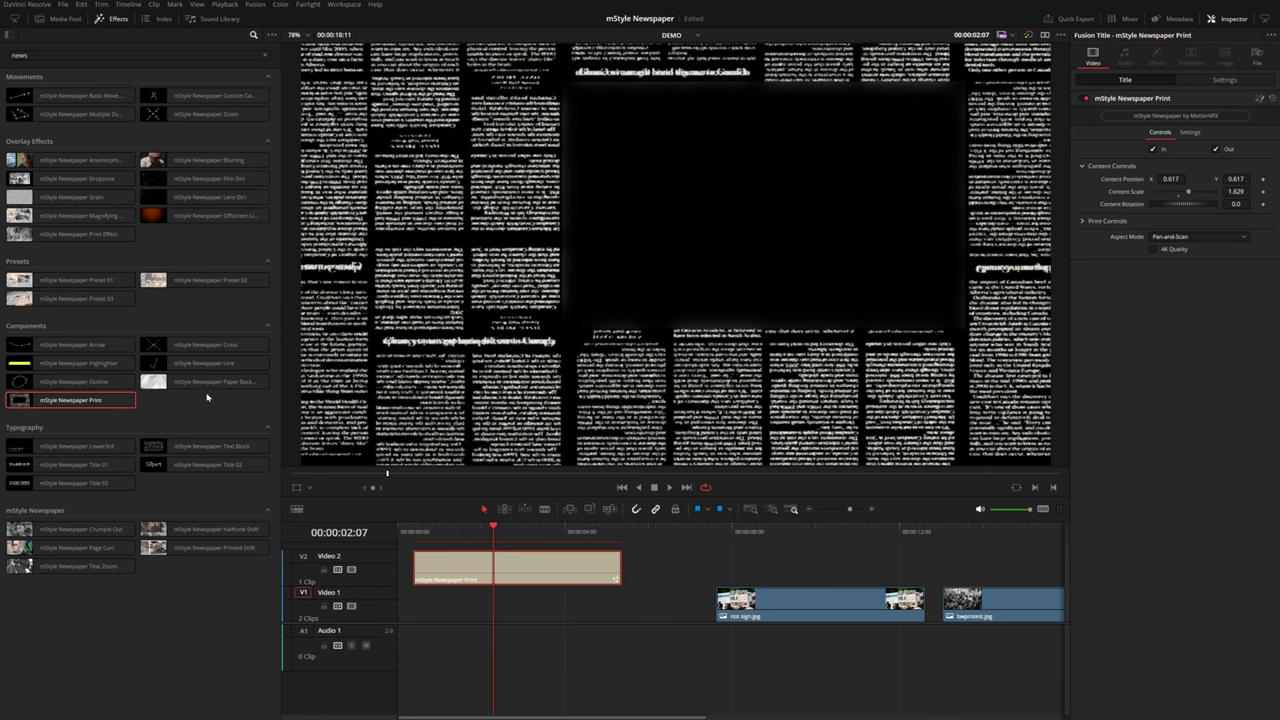
Place mStyle Newspaper Paper Background on Video 1 beneath the print clip and set its paper texture to Texture 04
left_click_drag(228, 387, 428, 607)
left_click(428, 607)
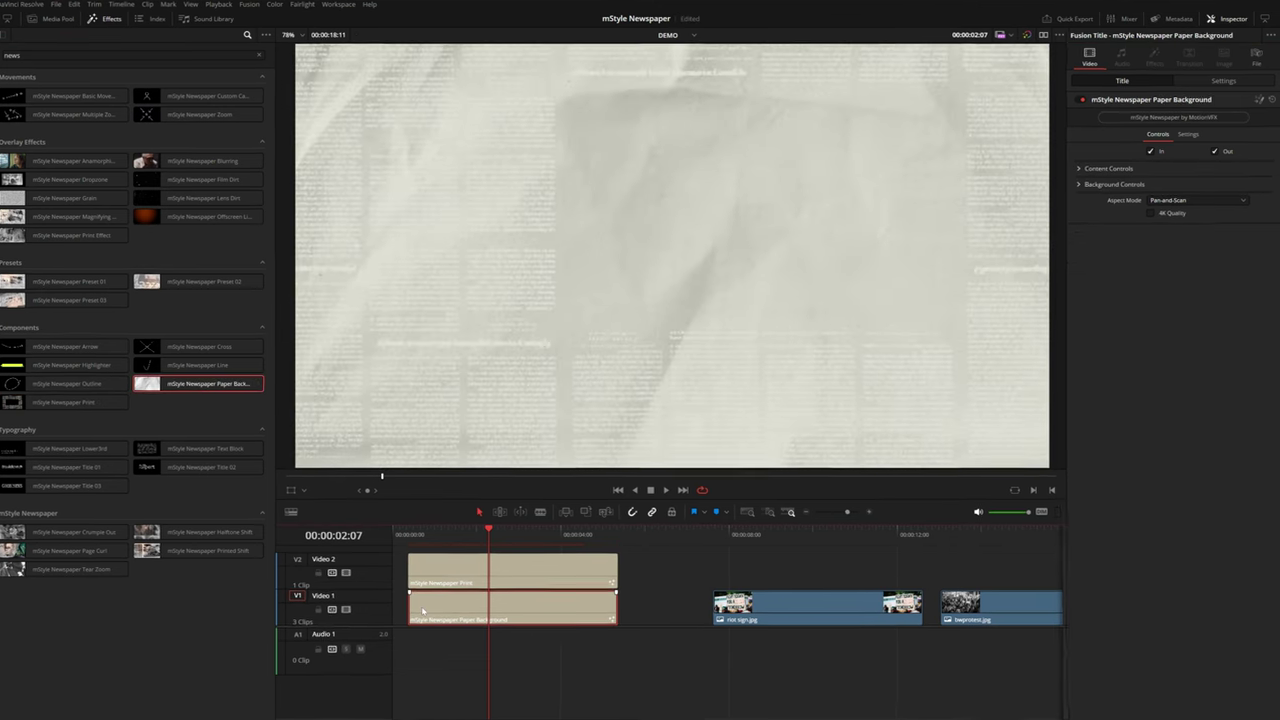
left_click(1065, 228)
left_click(1128, 244)
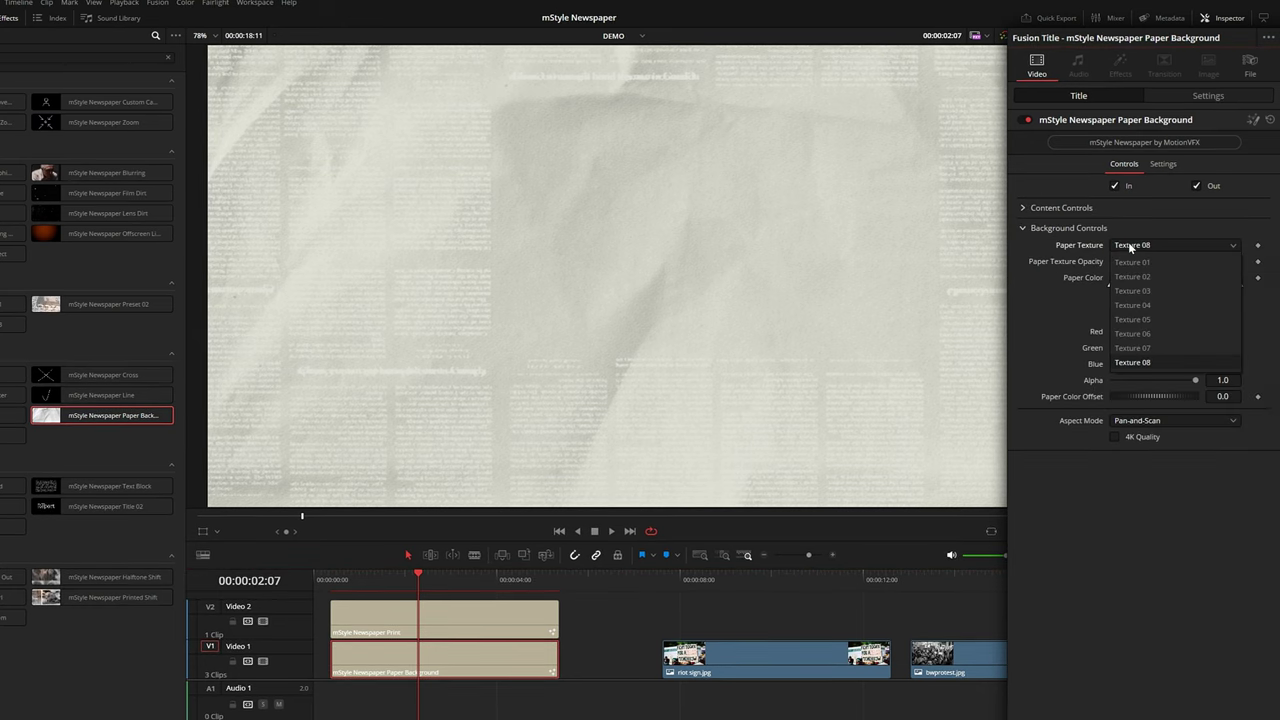
left_click(1130, 360)
left_click(1174, 247)
key("Up")
key("Return")
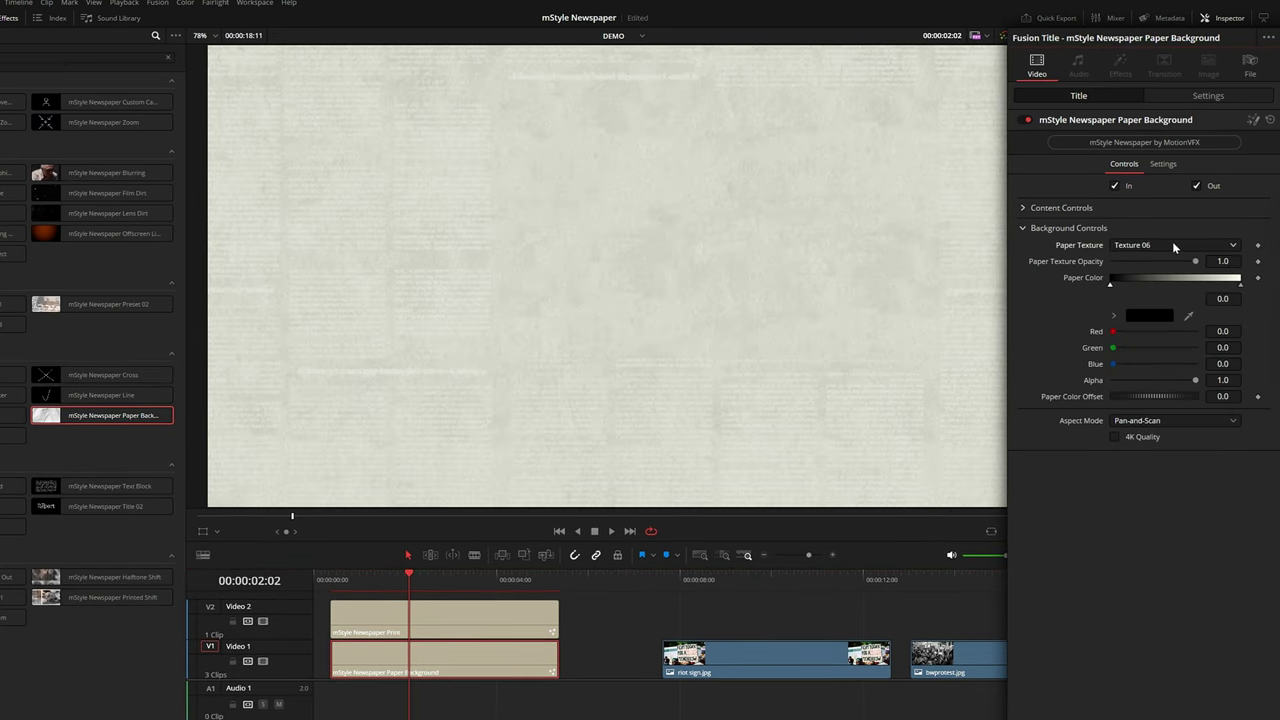
left_click(1174, 247)
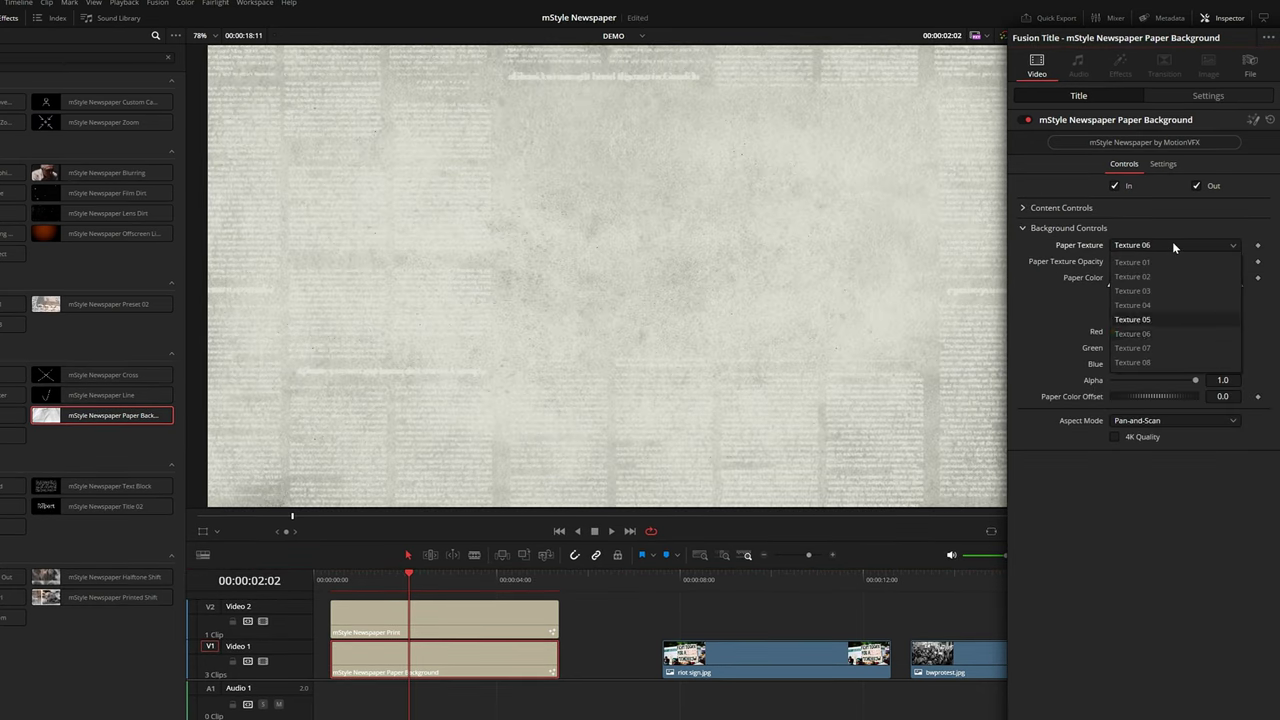
key("Up")
key("Return")
left_click(1174, 247)
scroll(1172, 241, "up", 1)
left_click(1172, 241)
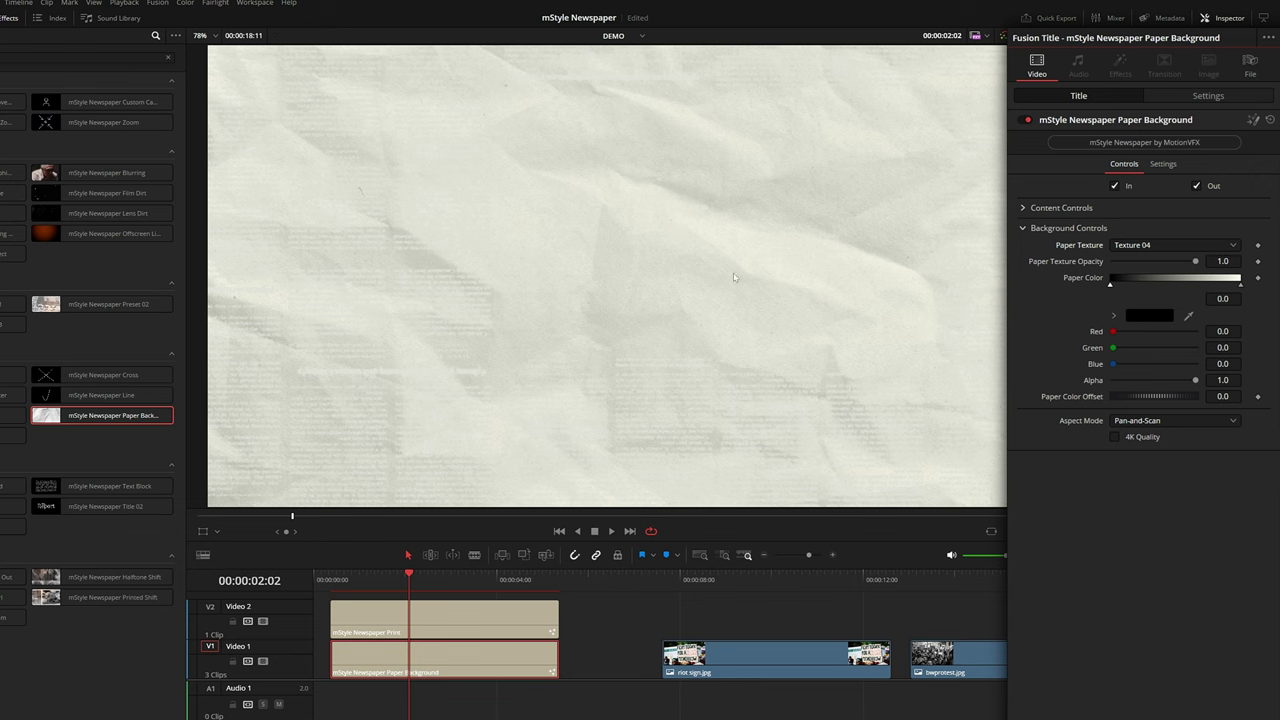
Try a different color for the light end of the background's paper color gradient, and undo the change
left_click(1241, 286)
left_click(1114, 316)
left_click_drag(1116, 380, 1136, 362)
key("ctrl+z")
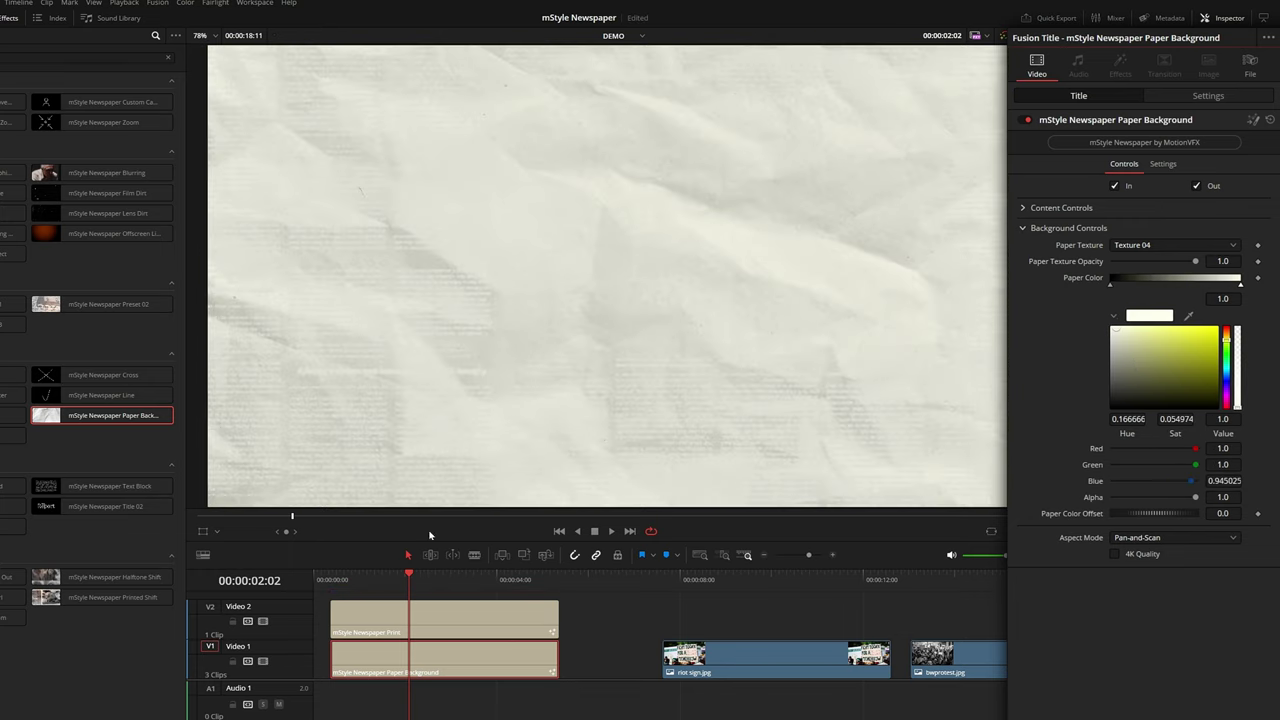
Set the newspaper print clip's print color to dark gray #1c1c1c and save the project
left_click(417, 616)
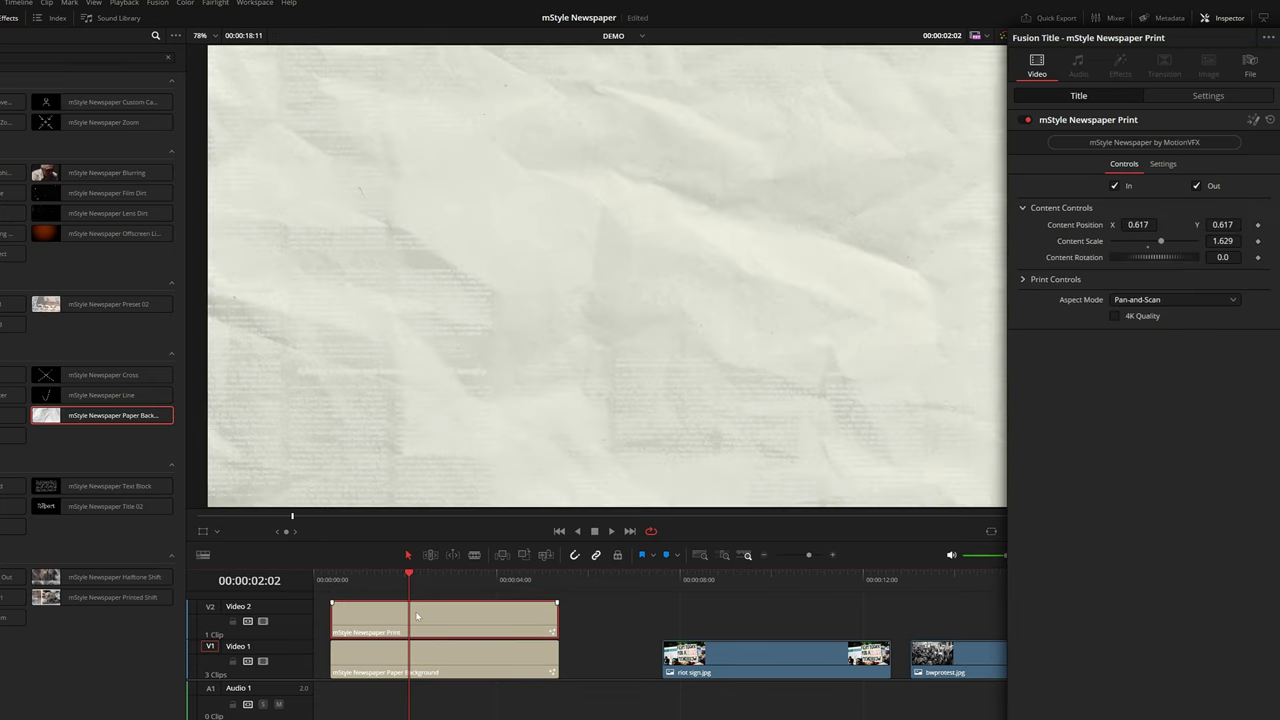
left_click(1023, 280)
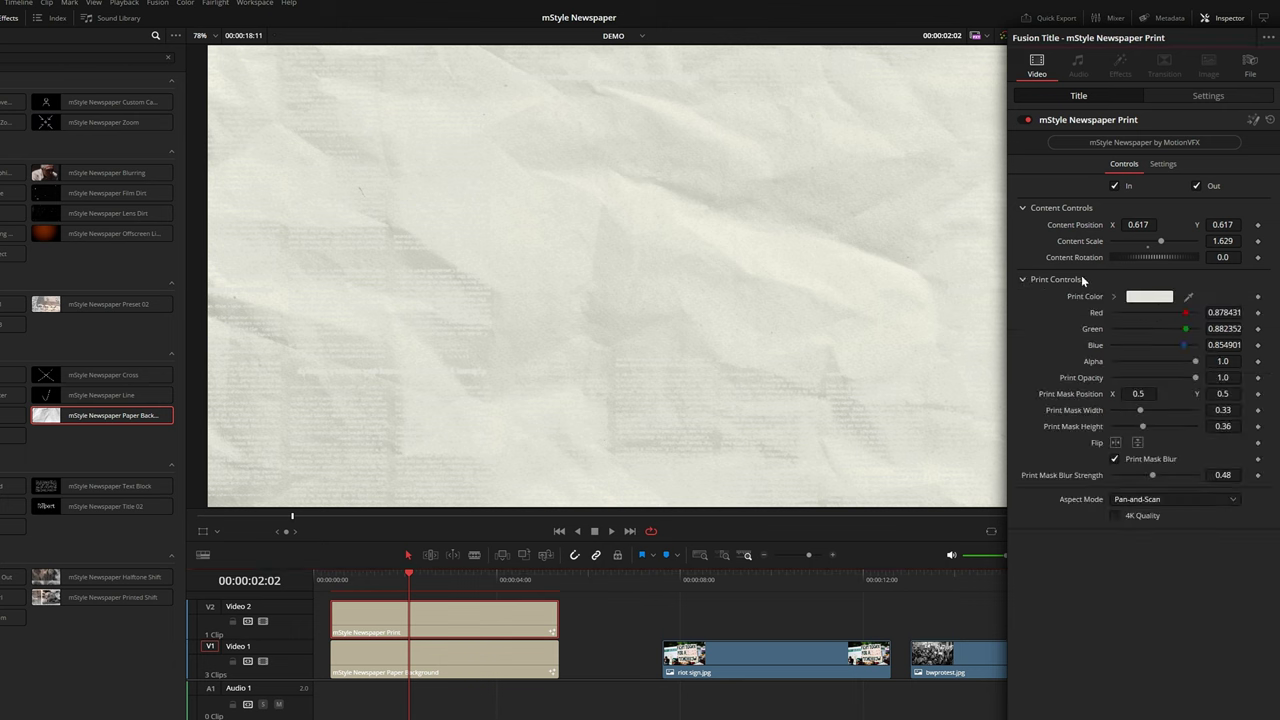
left_click(1112, 297)
left_click_drag(1112, 312, 1110, 381)
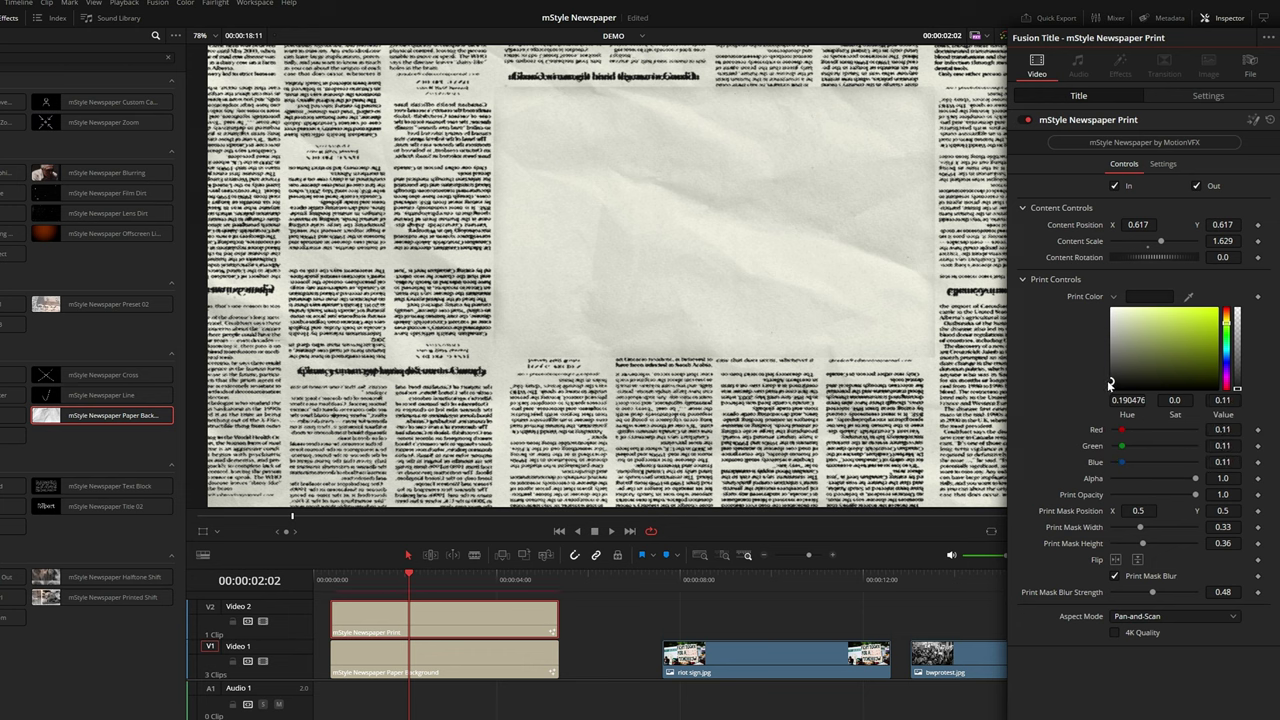
left_click(1143, 297)
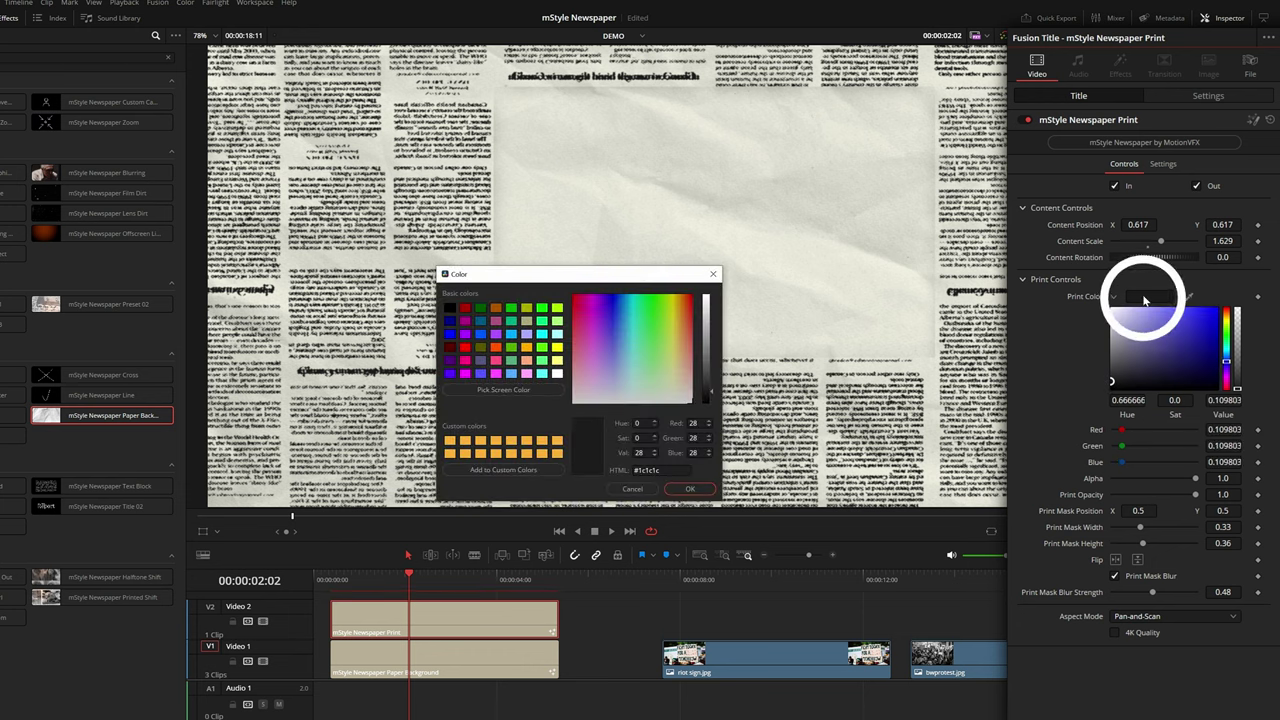
double_click(648, 470)
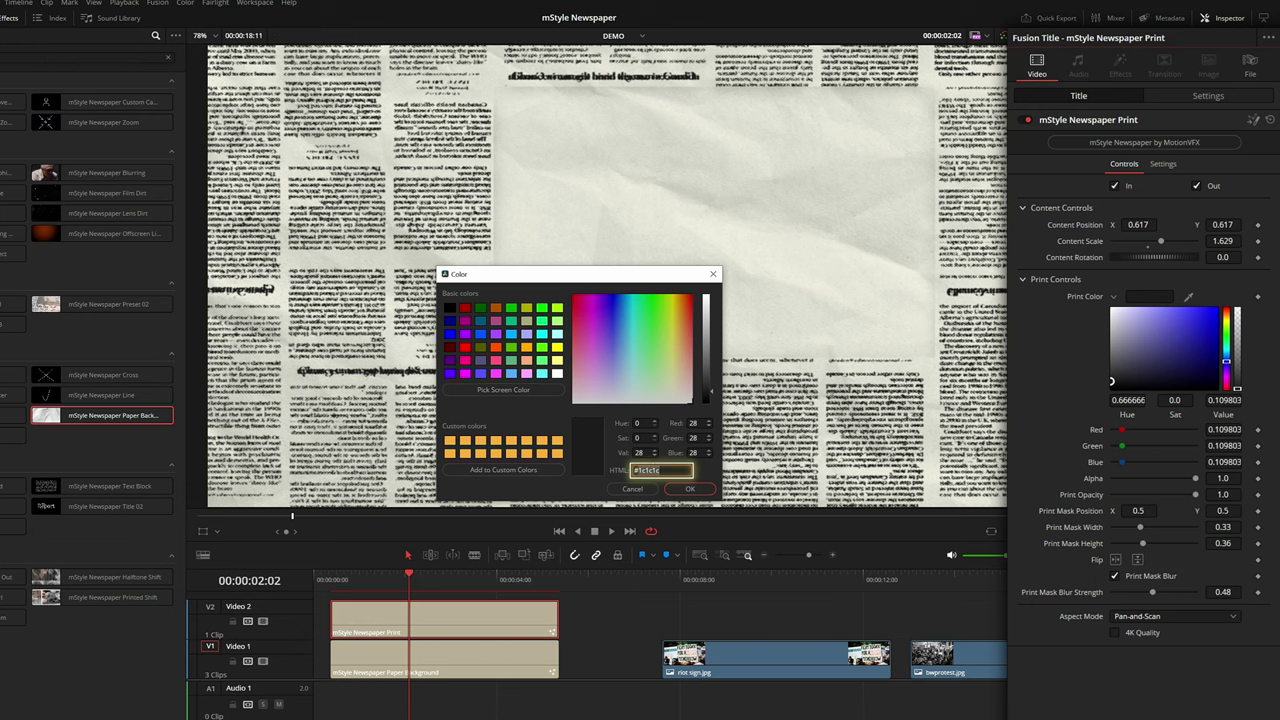
left_click(702, 490)
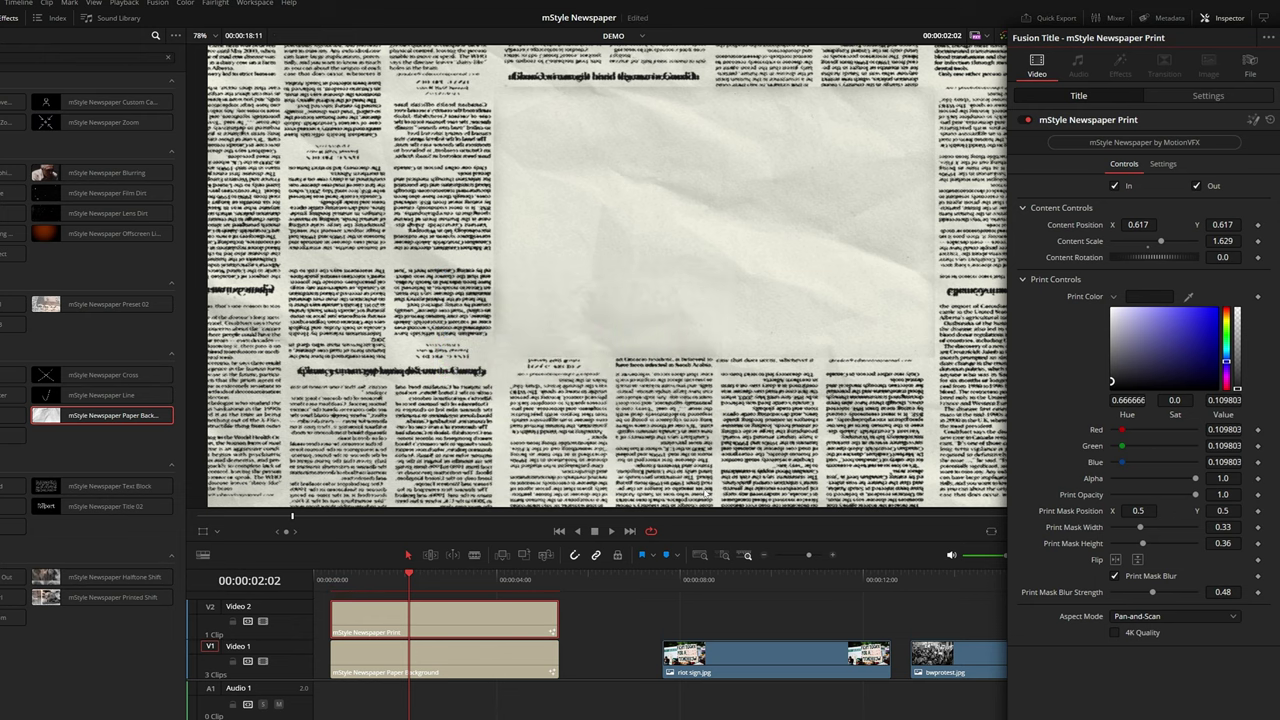
key("ctrl+s")
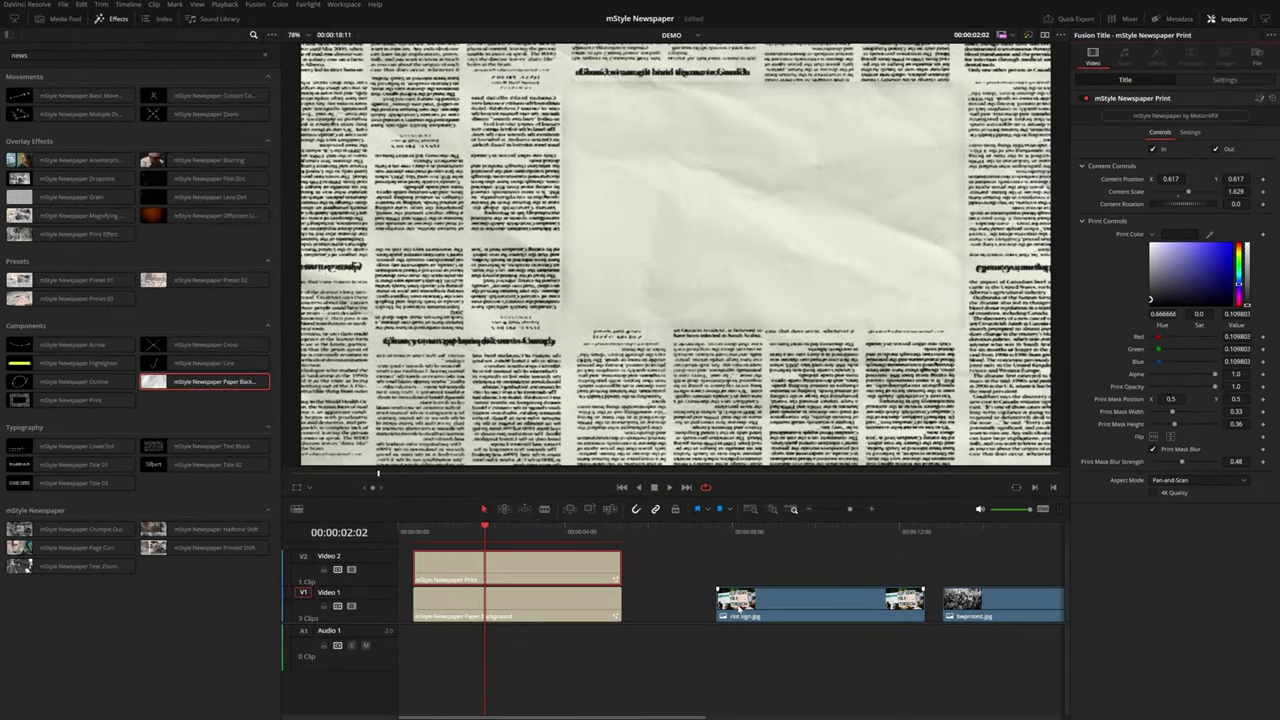
Move the riot sign.jpg clip above the print clip, and shrink it to about 0.406 zoom inside the blank area of the newspaper
left_click(685, 660)
left_click_drag(737, 604, 436, 546)
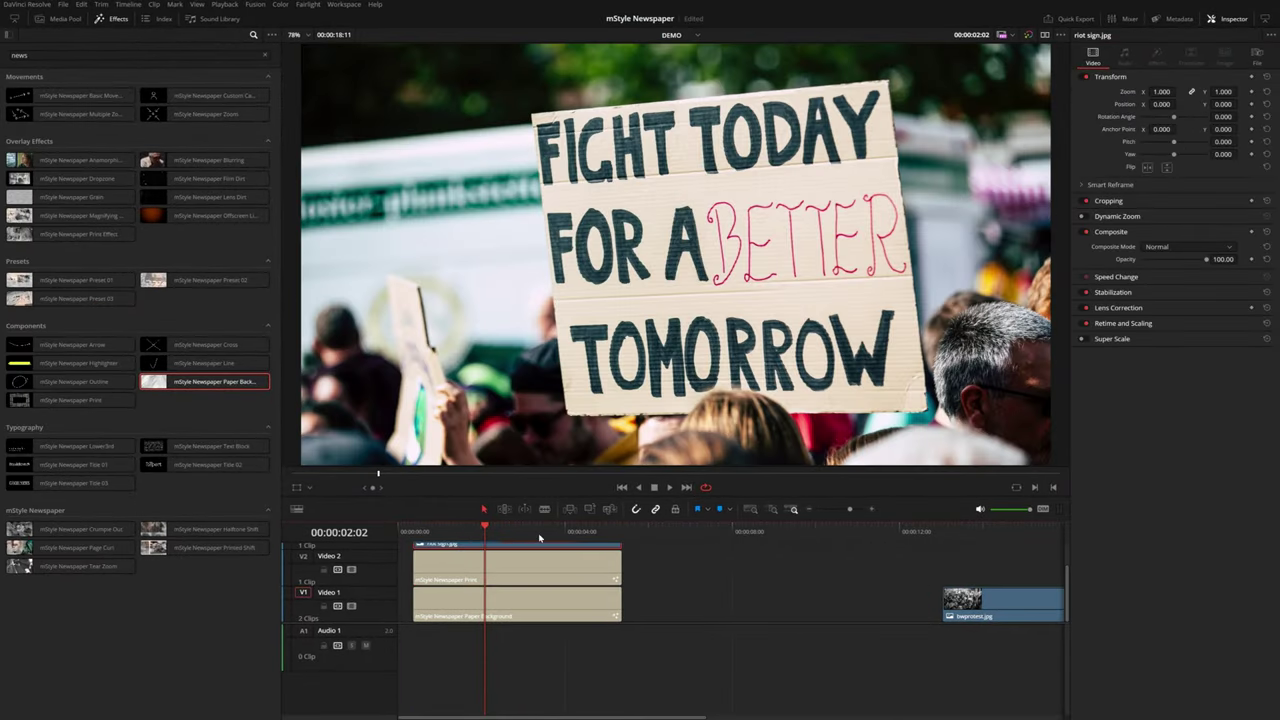
scroll(538, 602, "up", 2)
left_click(297, 488)
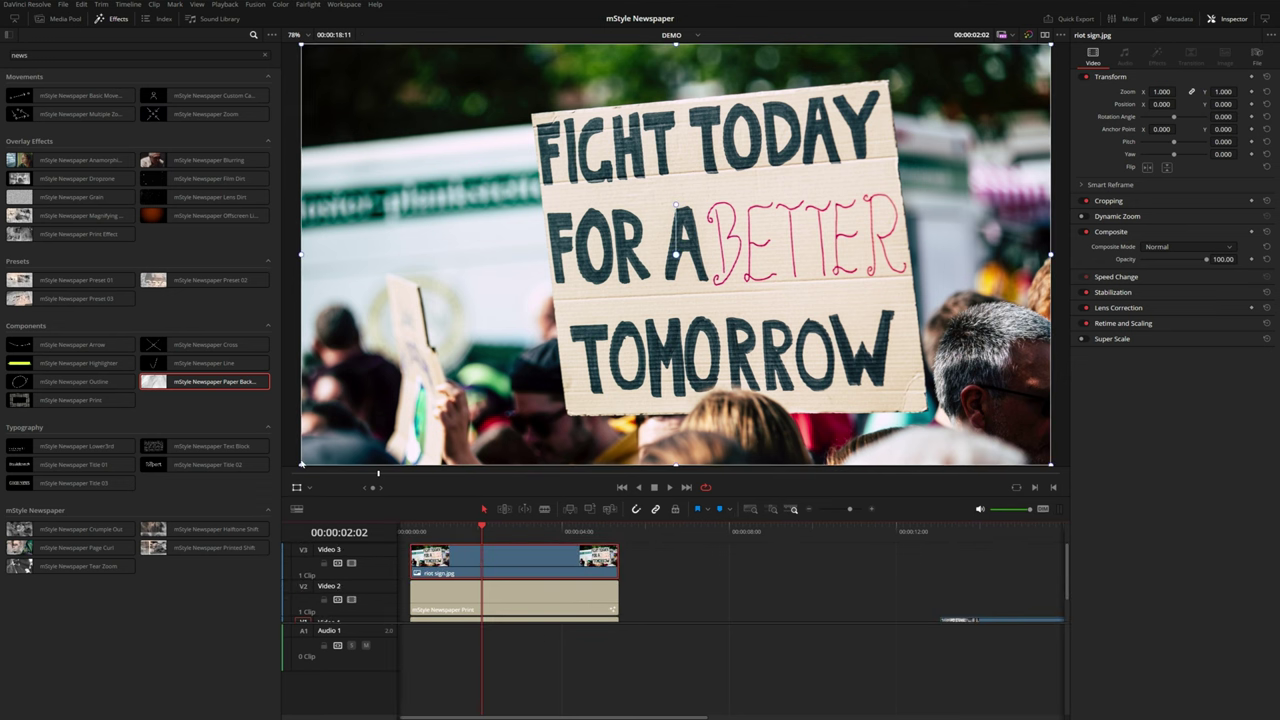
left_click_drag(302, 464, 523, 343)
left_click_drag(613, 314, 733, 274)
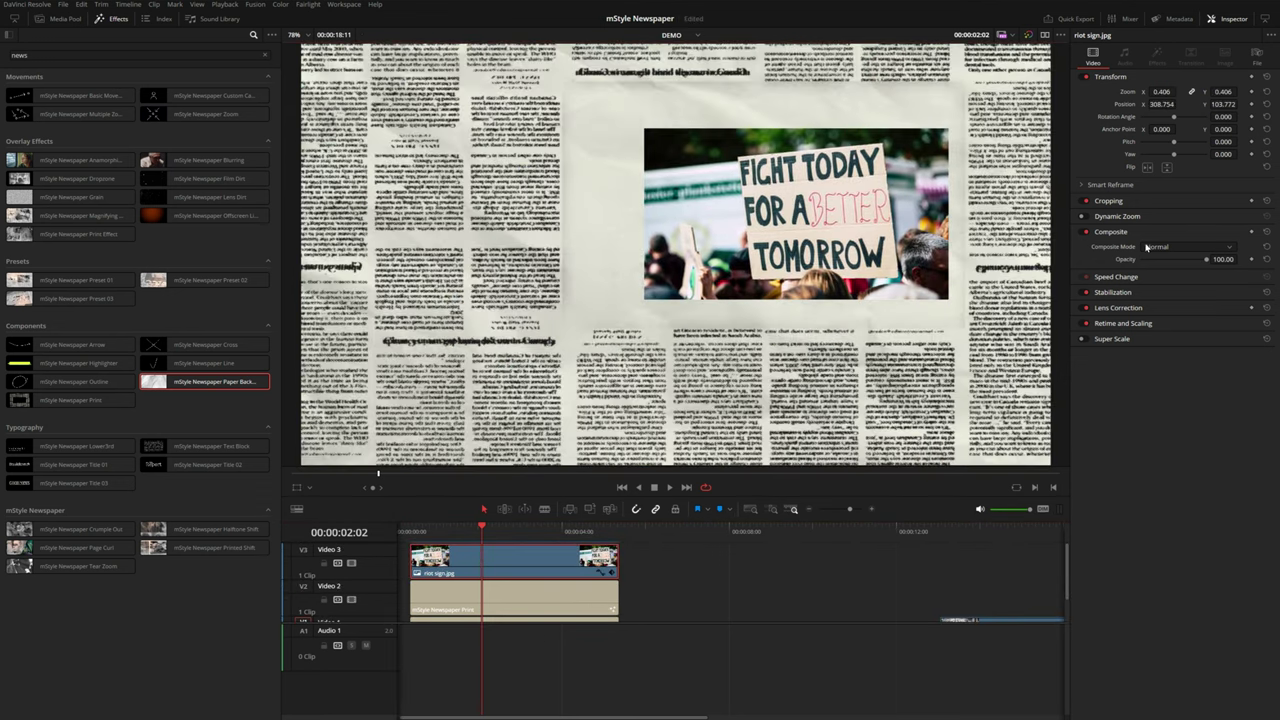
Set the riot sign image's composite mode to Luminosity and fit it into the blank newspaper area at about 0.462 zoom
left_click(1150, 246)
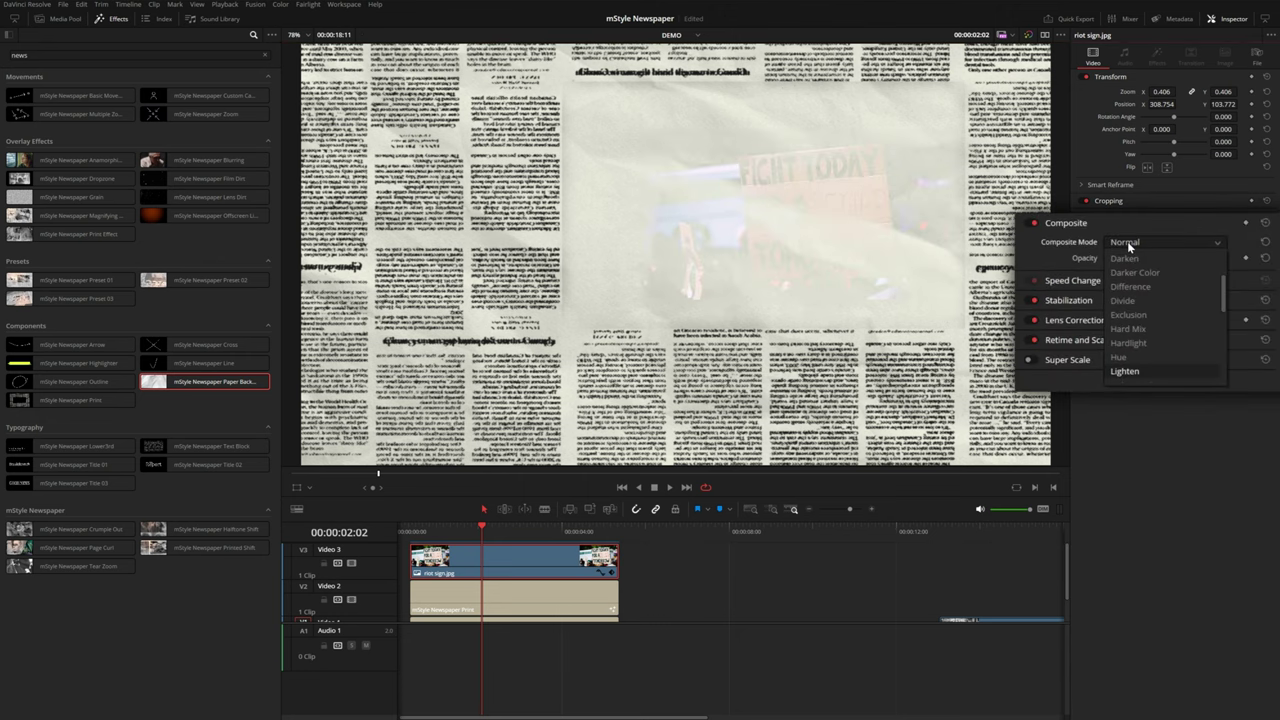
key("Down")
key("Down")
key("Down")
key("Down")
key("Down")
key("Return")
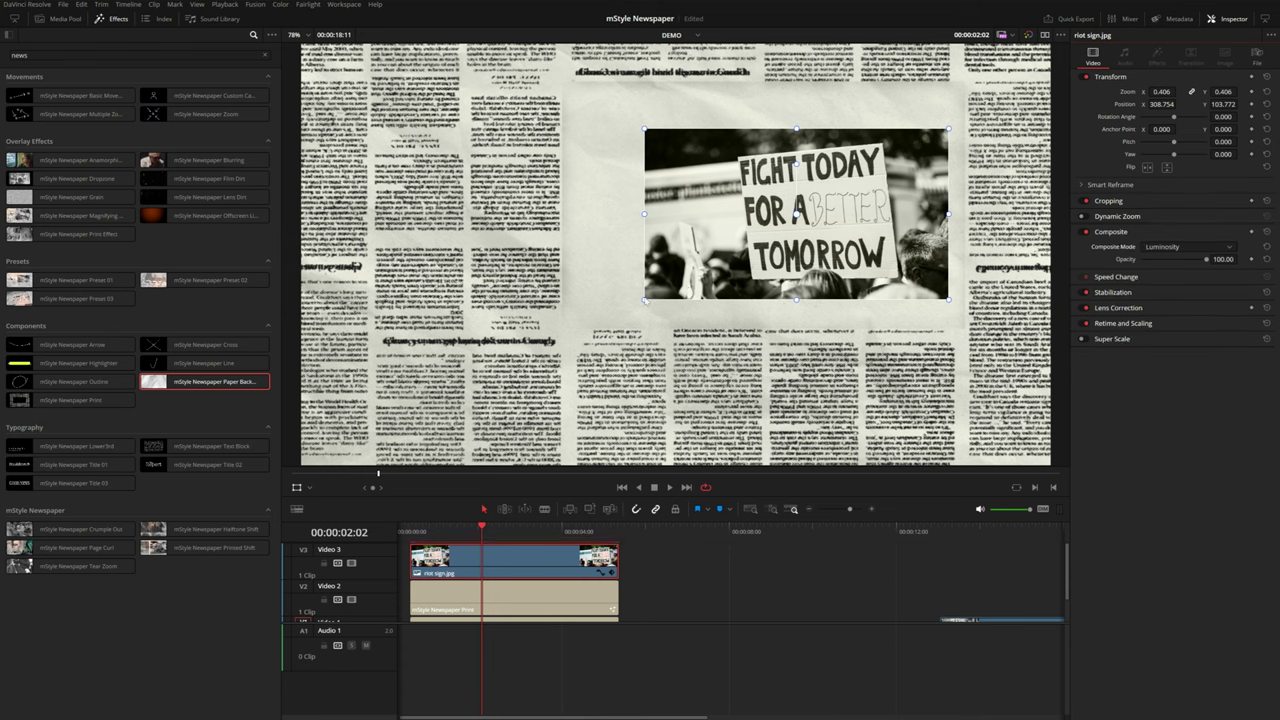
mouse_move(645, 300)
left_mouse_down()
mouse_move(626, 313)
mouse_move(664, 296)
left_mouse_up()
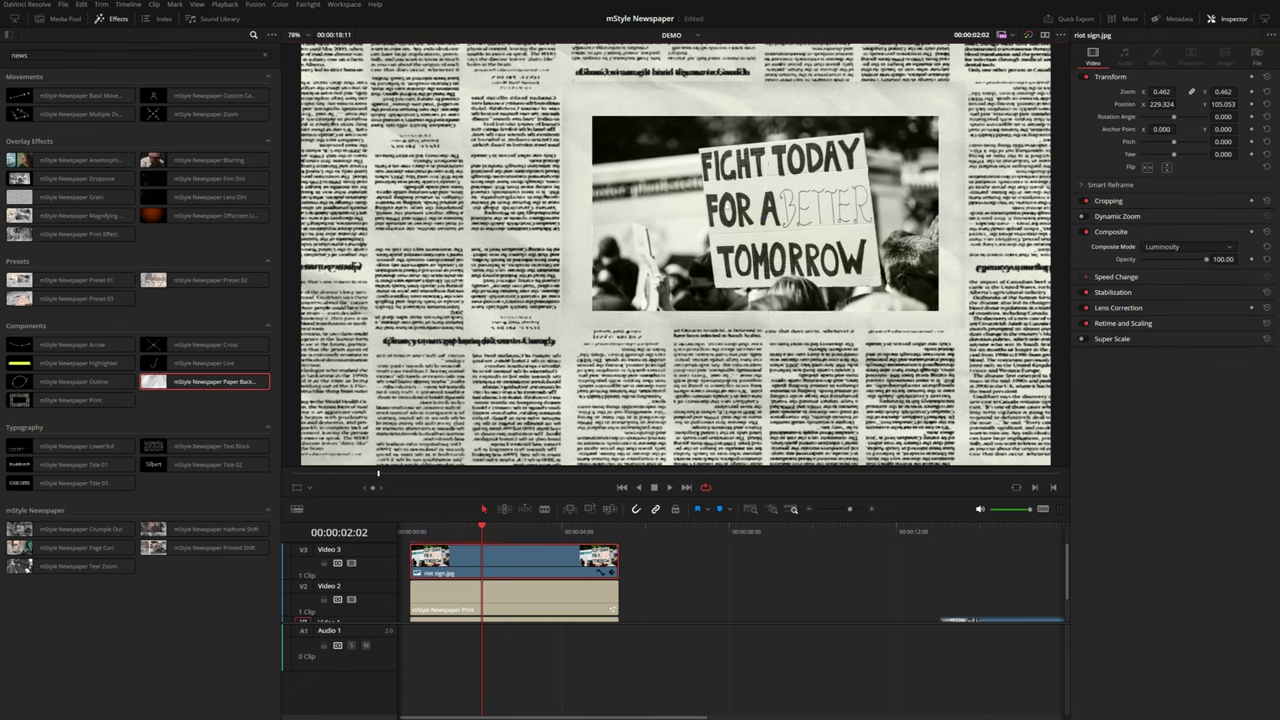
Change the light end of the paper background's color gradient to cyan, about hue 0.512, saturation 0.988 and value 0.85
scroll(559, 611, "down", 2)
left_click(543, 610)
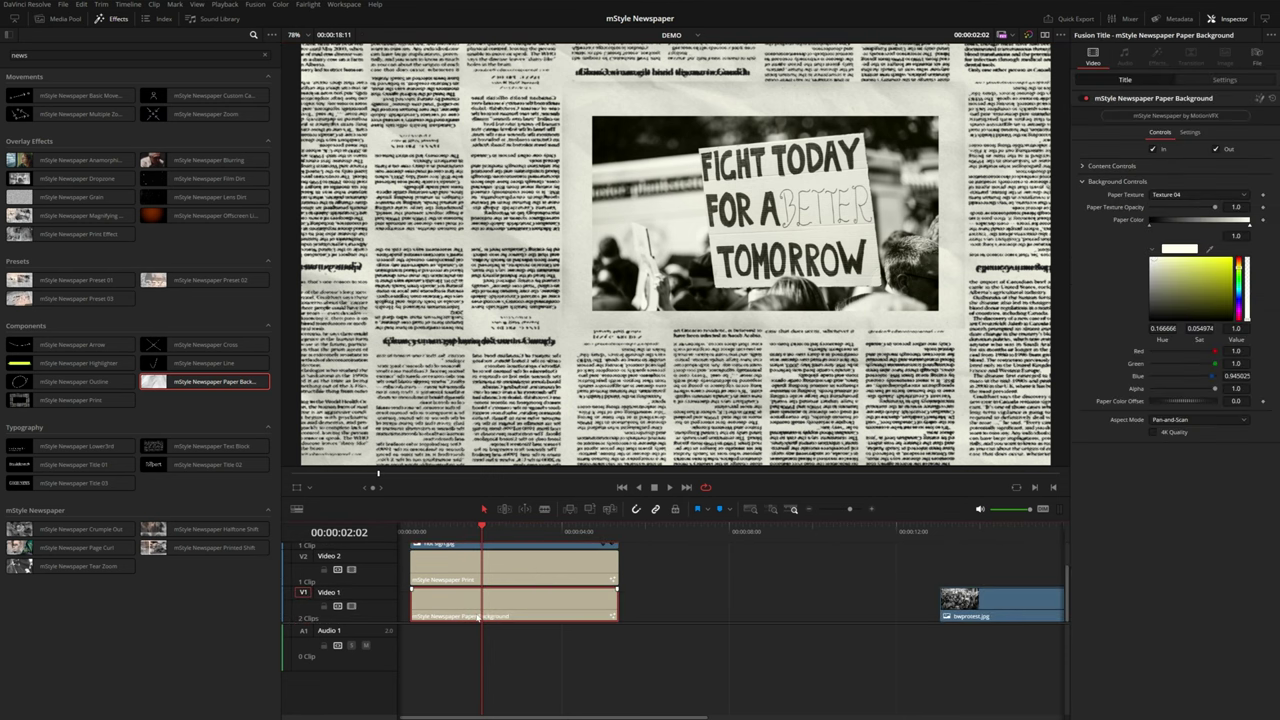
left_click(1261, 222)
left_click_drag(1222, 269, 1238, 290)
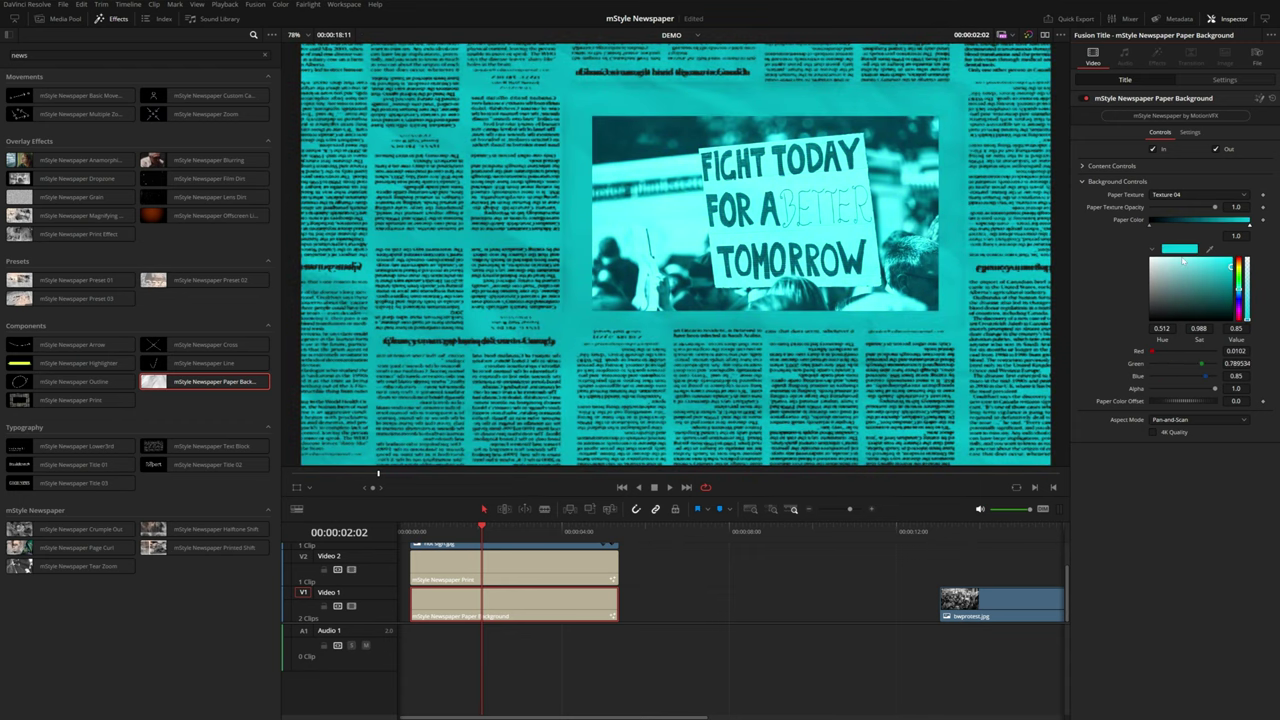
Undo the paper background's cyan color change and reset the riot sign.jpg clip's composite mode and transform
key("ctrl+z")
key("ctrl+z")
scroll(485, 572, "up", 2)
left_click(484, 571)
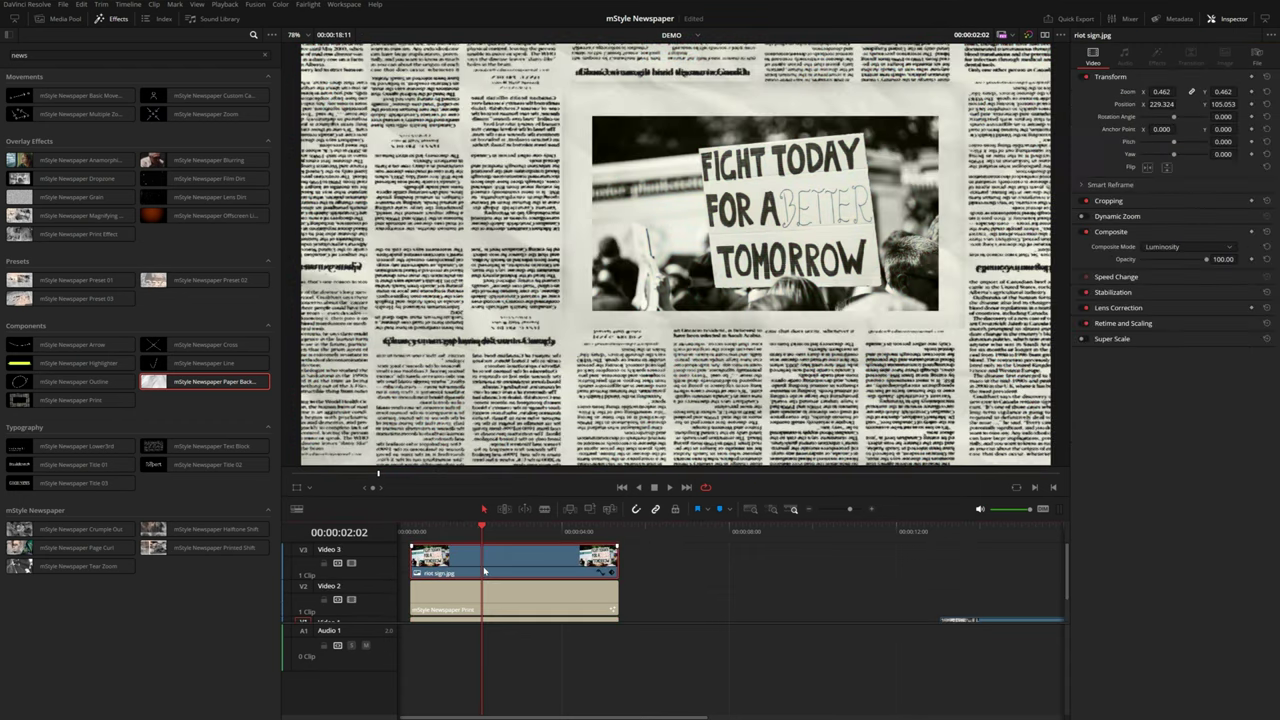
left_click(1266, 246)
left_click(1266, 77)
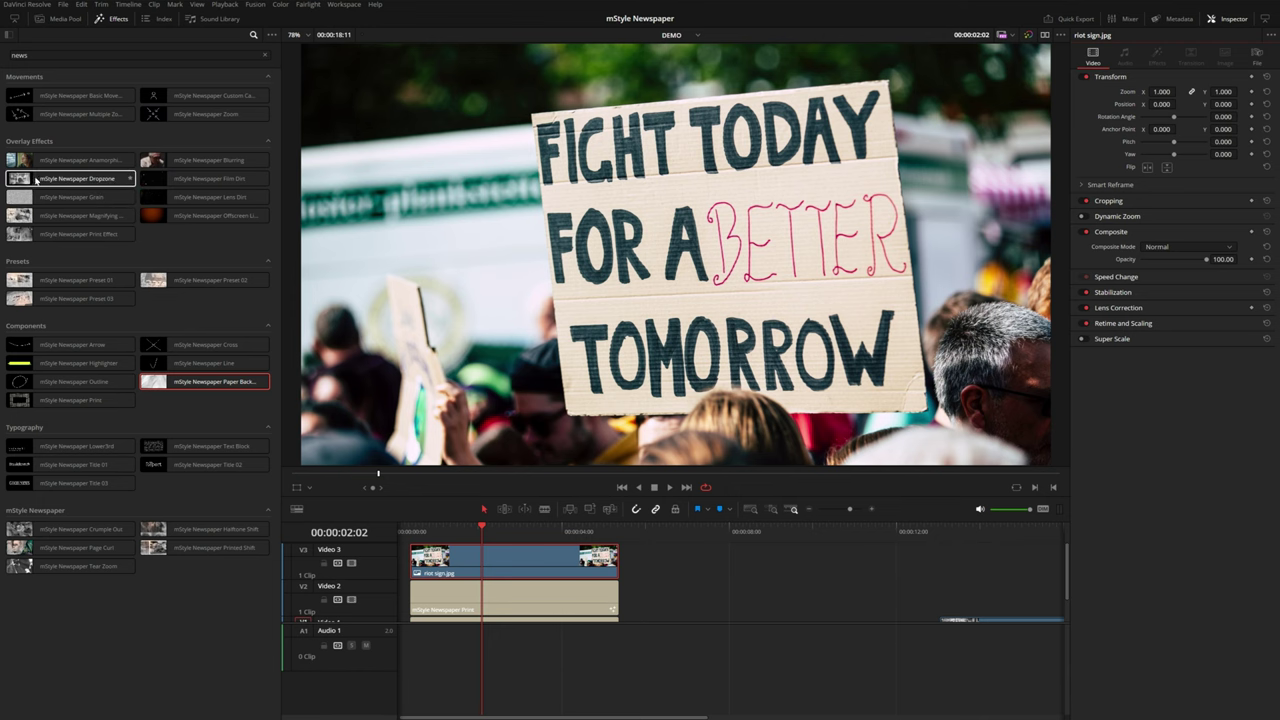
Apply the mStyle Newspaper Dropzone effect to the riot sign.jpg clip and set its drop zone type to Video
left_click_drag(62, 181, 573, 566)
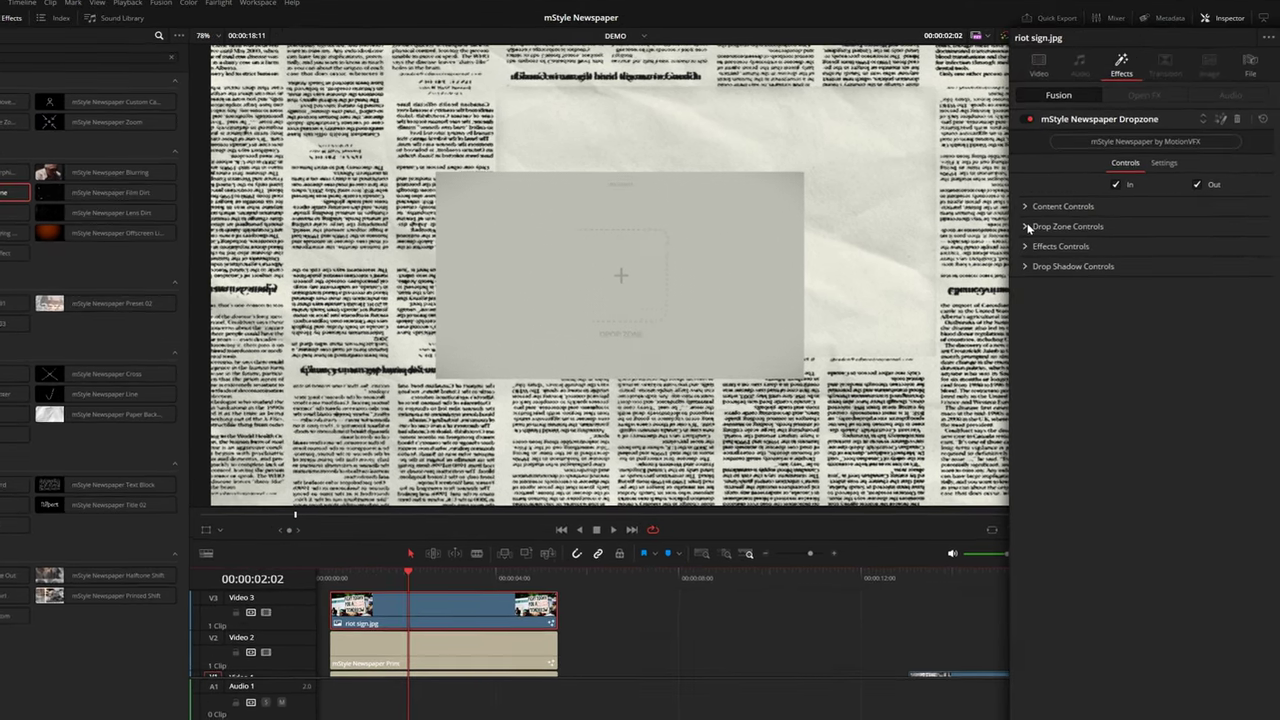
left_click(1083, 181)
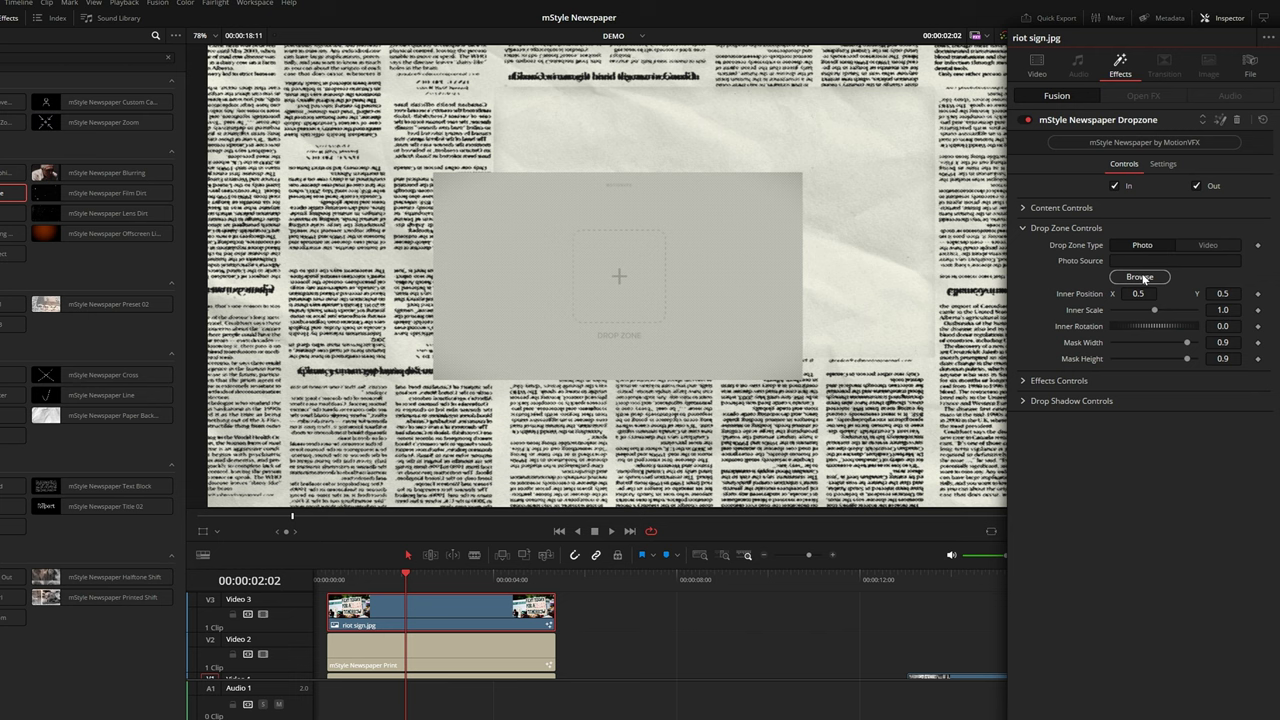
left_click(1205, 246)
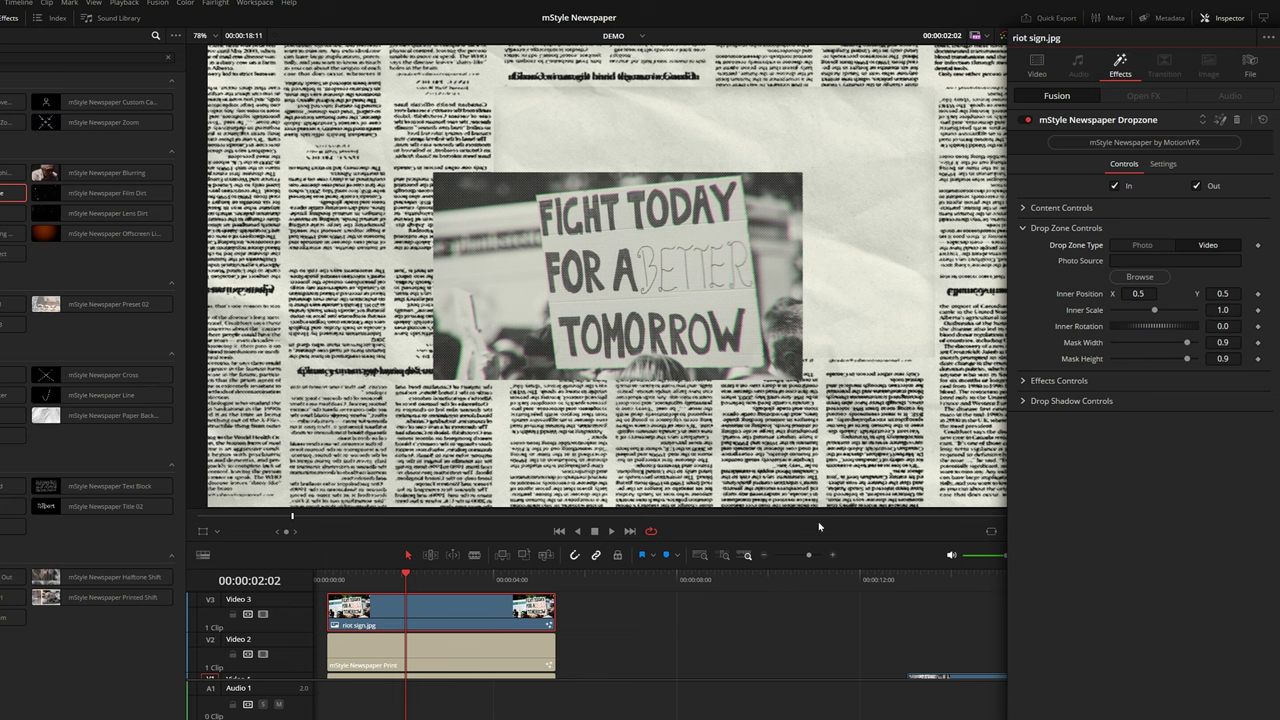
Position the Dropzone content at X 0.617, Y 0.597 and set its content scale to 1.167
left_click(1024, 208)
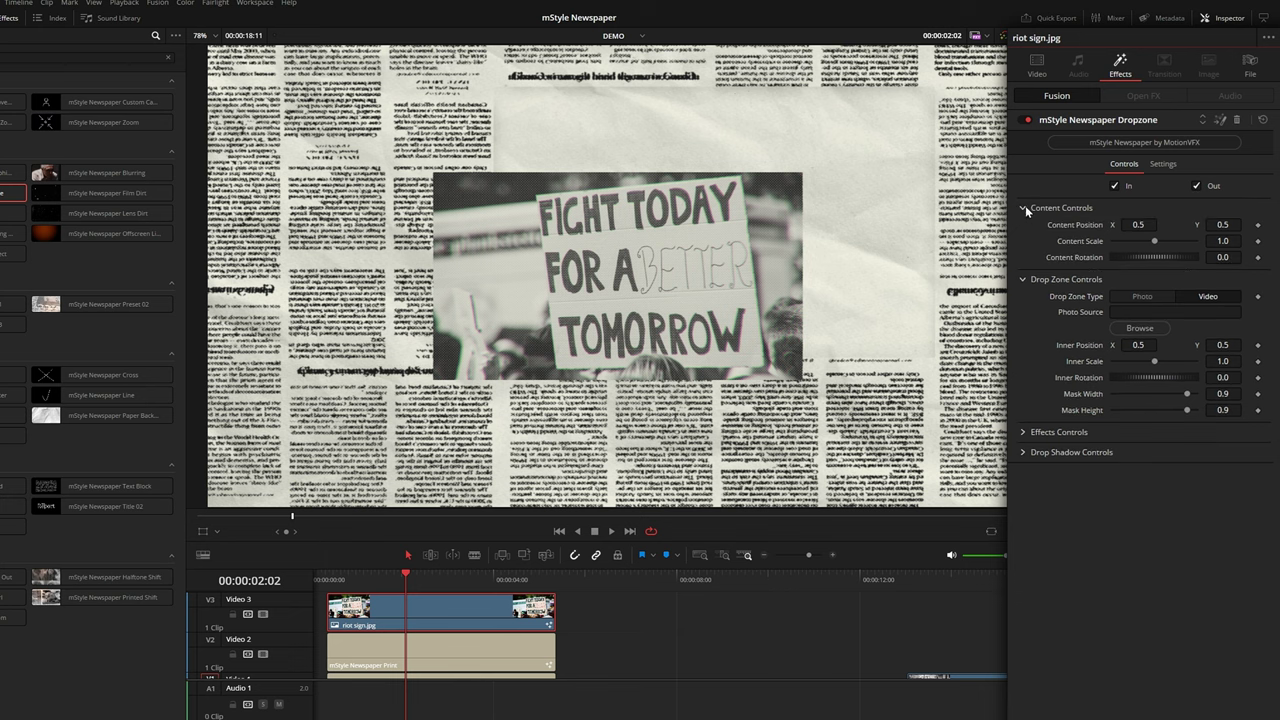
left_click_drag(1138, 225, 1258, 241)
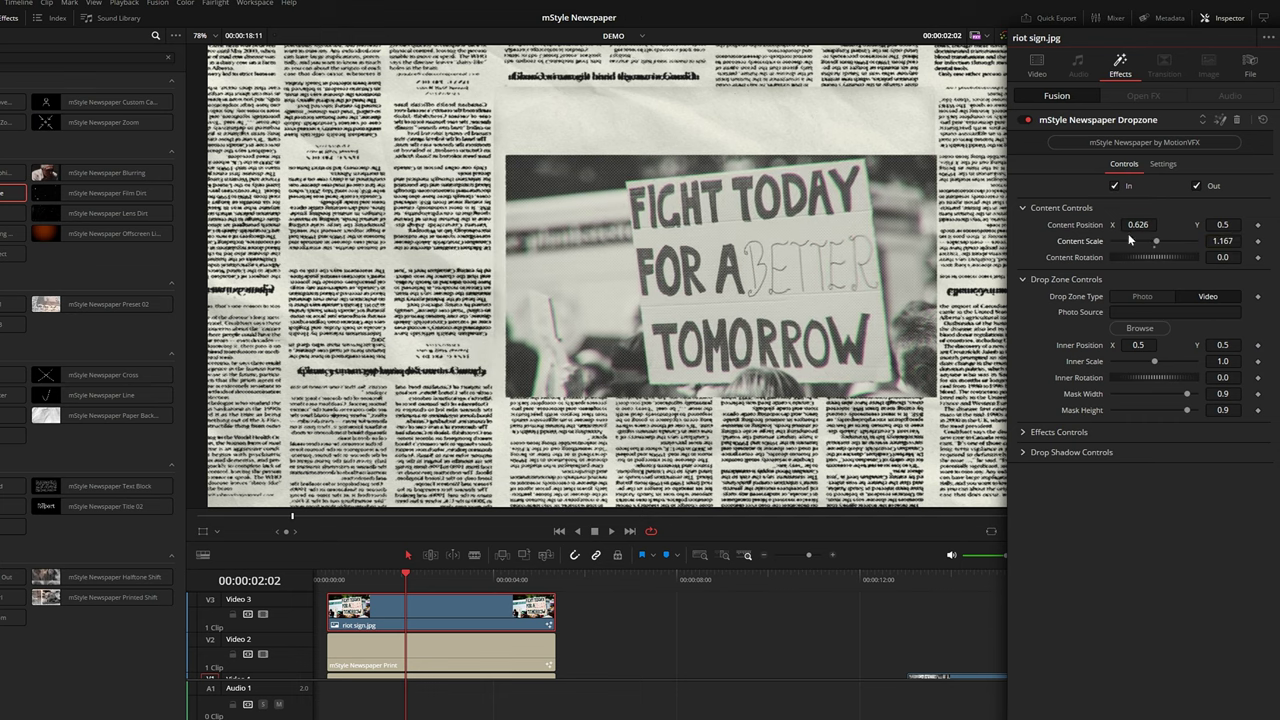
left_click_drag(1138, 225, 1132, 225)
left_click_drag(1222, 225, 1279, 225)
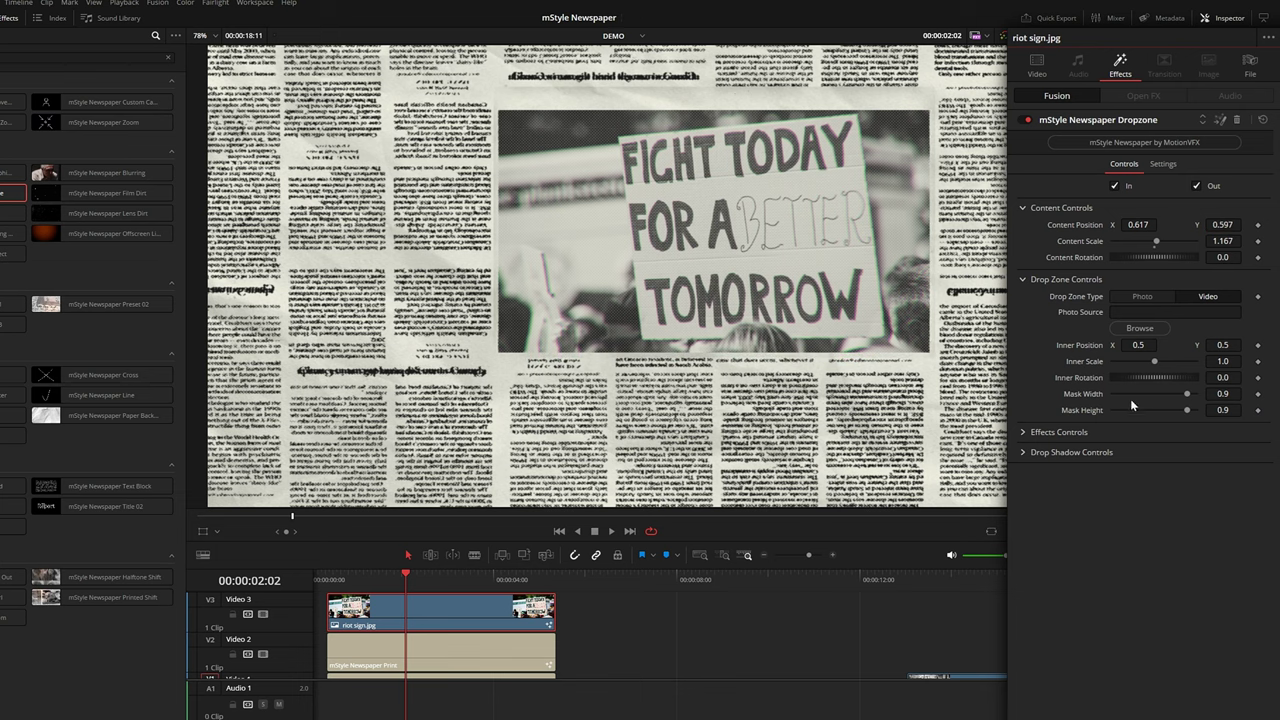
Fit the photo to the blank area with mask height 0.732, content Y 0.542, inner position Y 0.496 and inner scale 0.946
left_click_drag(1185, 410, 1174, 409)
left_click_drag(1223, 225, 1175, 225)
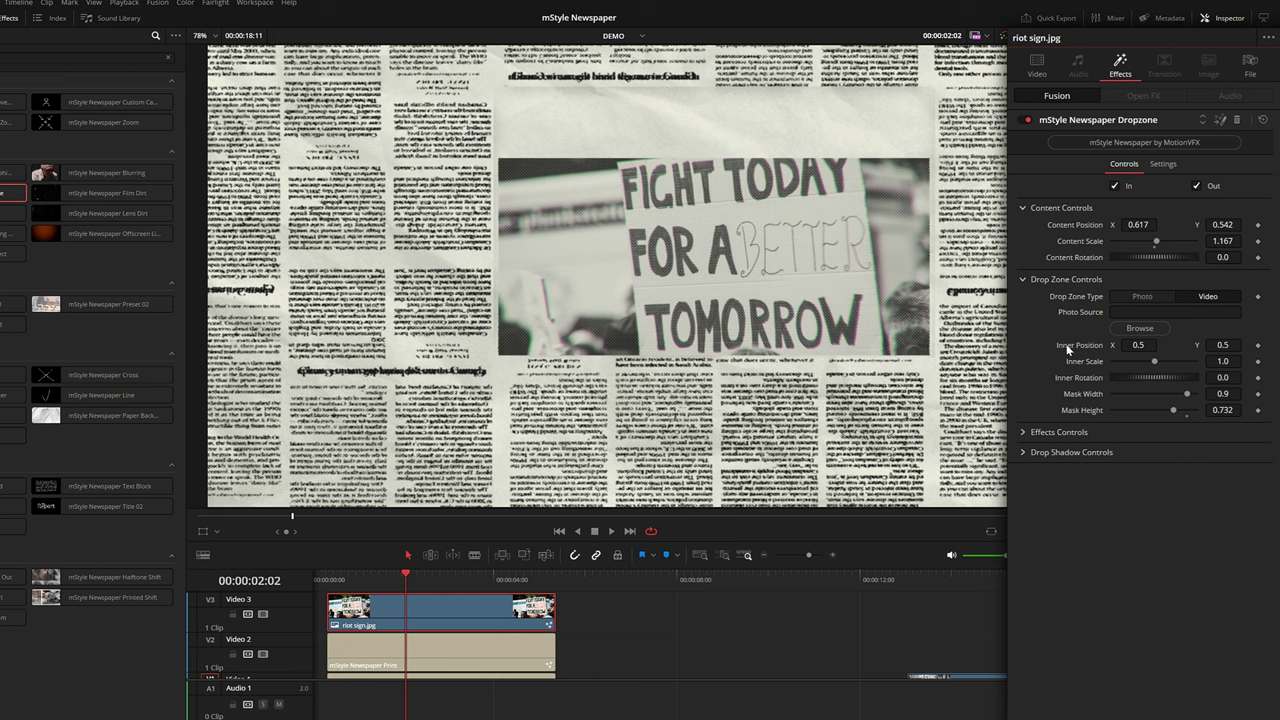
mouse_move(1222, 345)
left_mouse_down()
mouse_move(1246, 345)
mouse_move(1216, 345)
mouse_move(1239, 345)
mouse_move(1220, 345)
mouse_move(1217, 361)
left_mouse_up()
left_click_drag(1219, 345, 1223, 345)
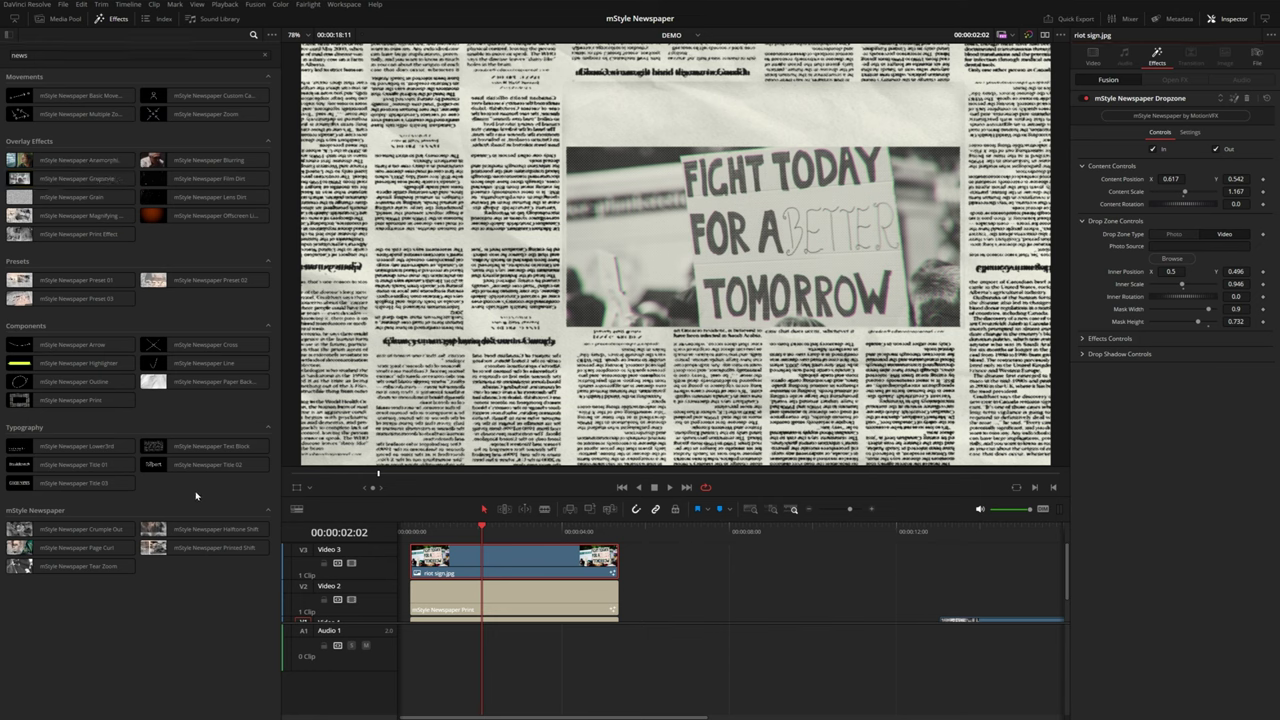
Add the mStyle Newspaper Title 01 above the riot sign clip and change its subtitle color to near-black
left_click(18, 470)
left_click_drag(18, 470, 436, 555)
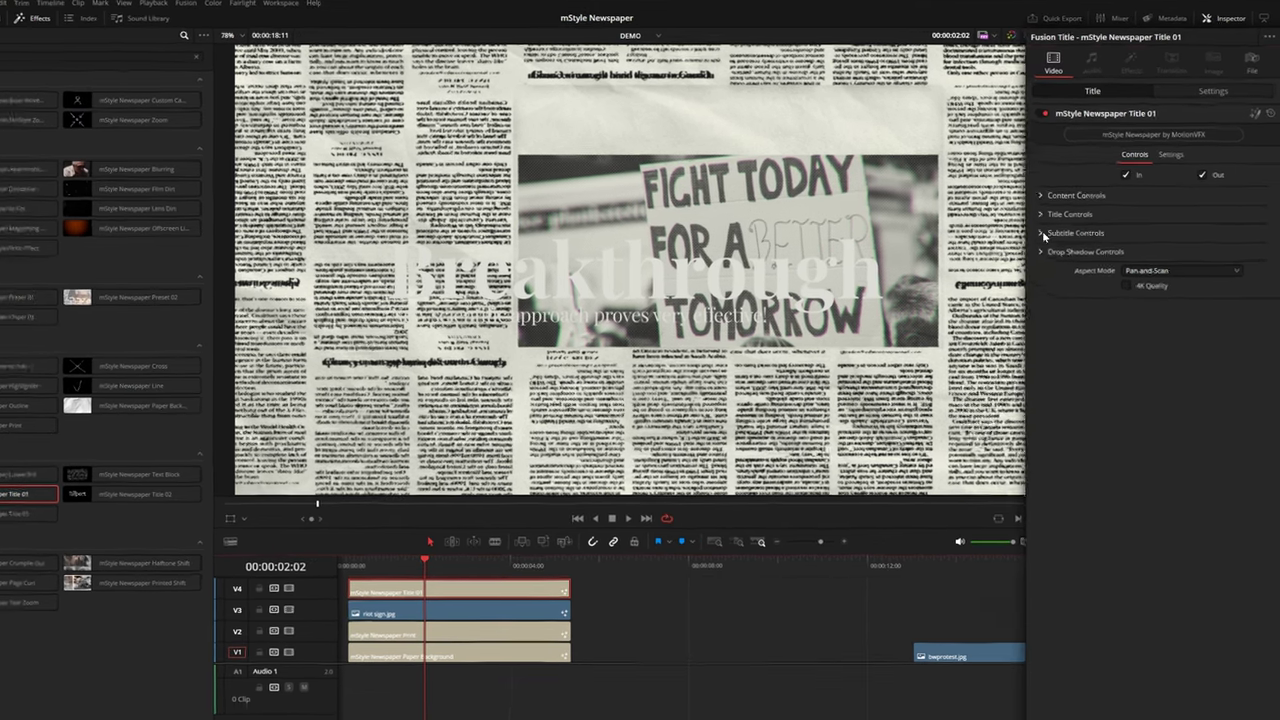
left_click(1095, 197)
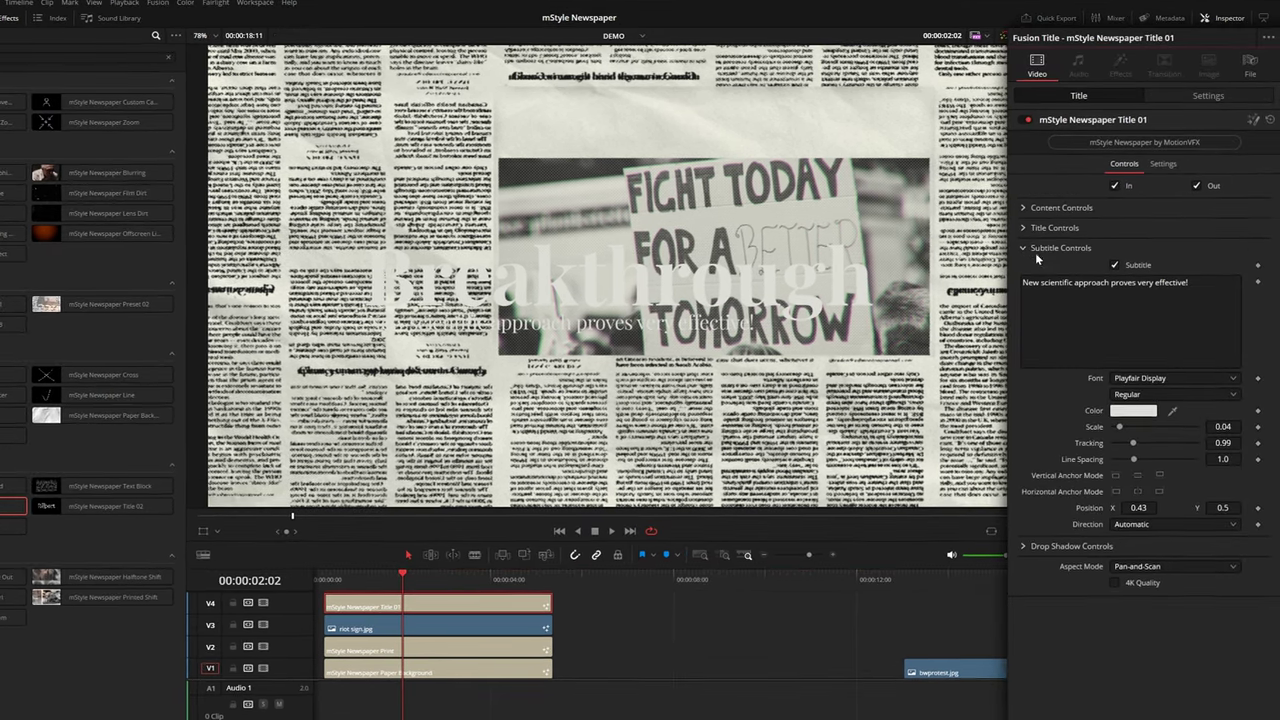
left_click(1131, 410)
double_click(650, 470)
key("ctrl+v")
left_click(683, 490)
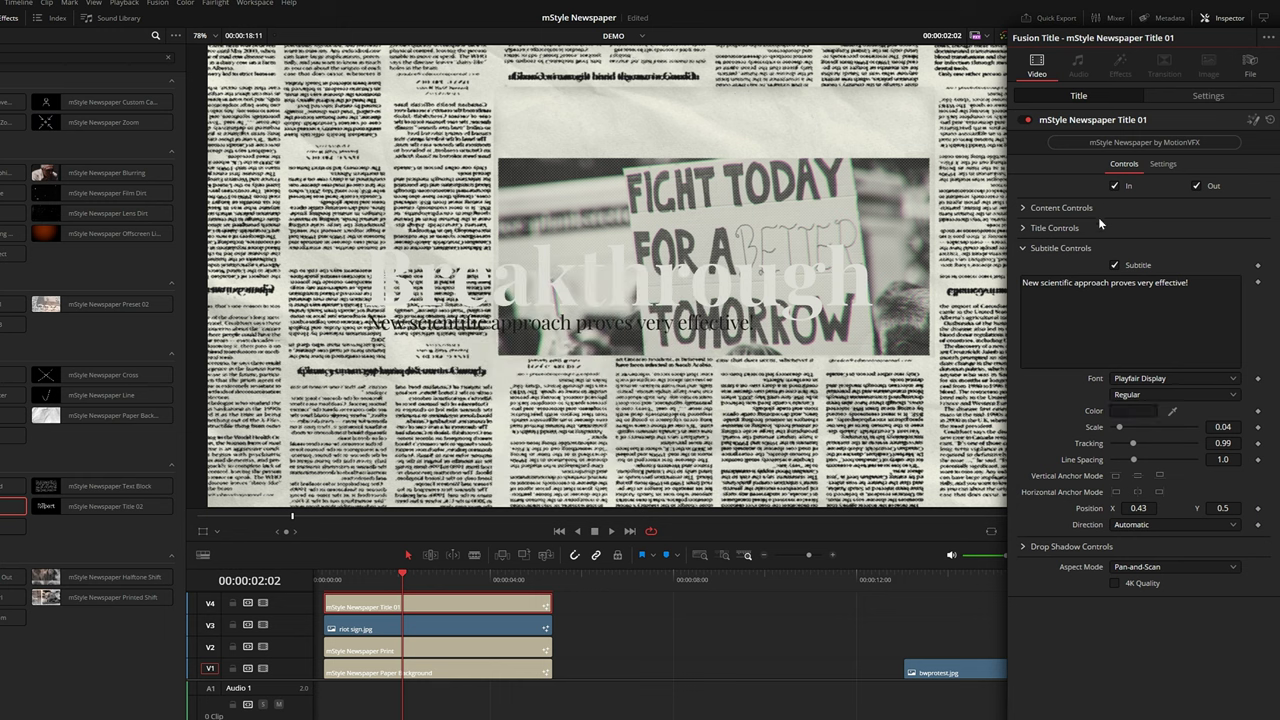
Change the main title's text color to the same near-black as the subtitle
left_click(1026, 229)
left_click(1133, 391)
double_click(660, 469)
type("000000")
key("Return")
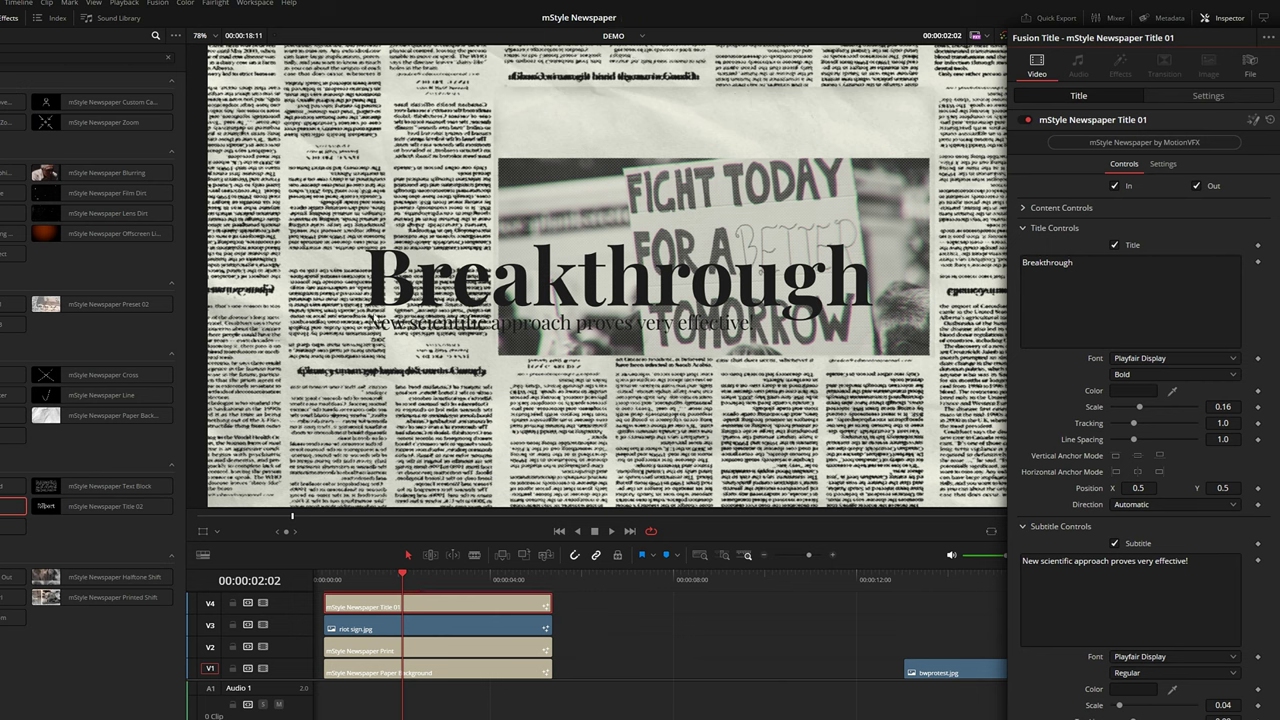
Set the horizontal anchor of both title and subtitle to left and align the title at X position 0.425
left_click(1116, 472)
scroll(1120, 560, "down", 3)
left_click(1115, 619)
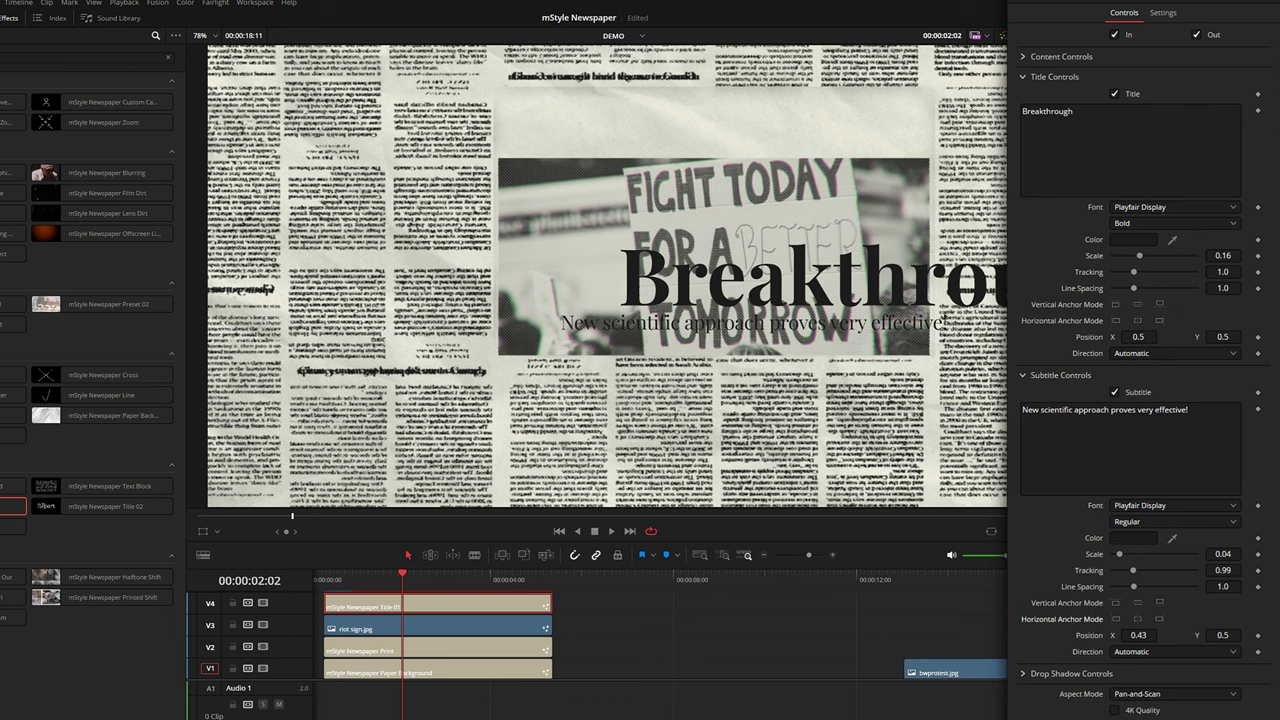
left_click_drag(1138, 337, 1083, 337)
Place the title content above the photo at about X 0.409, Y 0.849 with a content scale of 0.748
scroll(1024, 166, "up", 3)
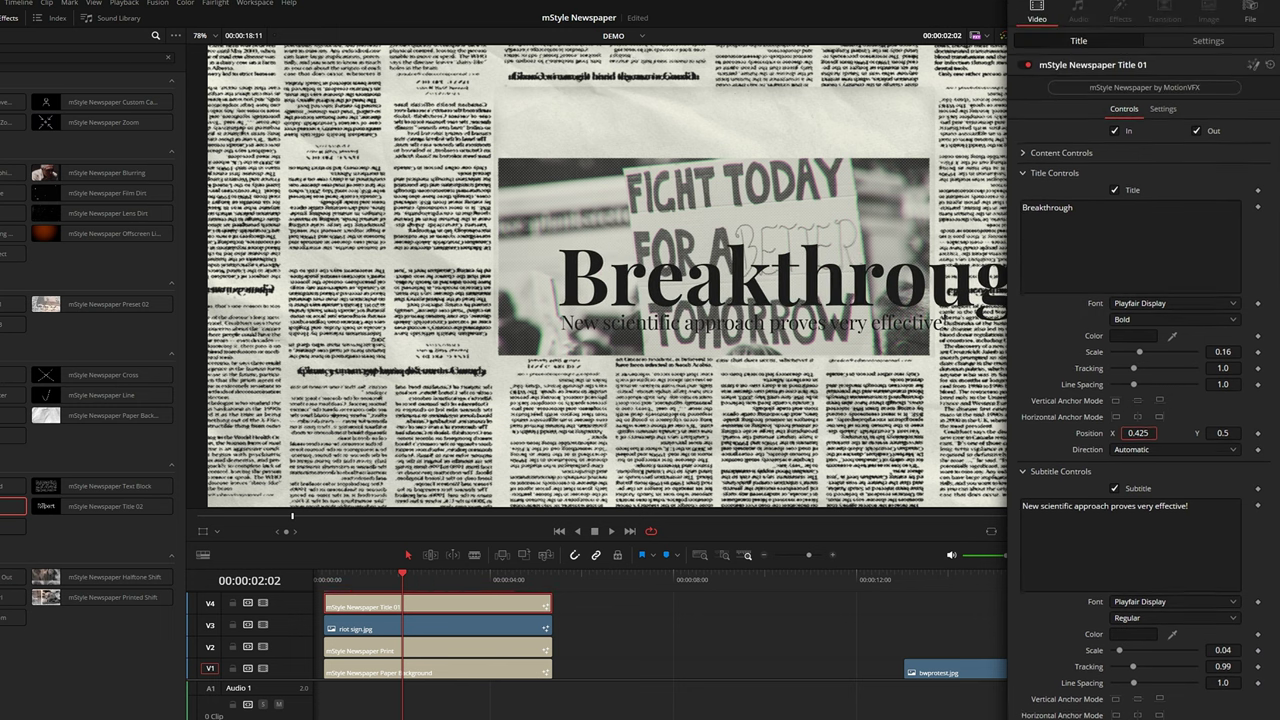
left_click(1024, 166)
left_click_drag(1222, 194, 1272, 178)
left_click_drag(1138, 178, 1122, 178)
Replace the headline with "Demand Increases" and set its scale to 0.1371
left_click(1118, 284)
key("ctrl+a")
type("Demand ")
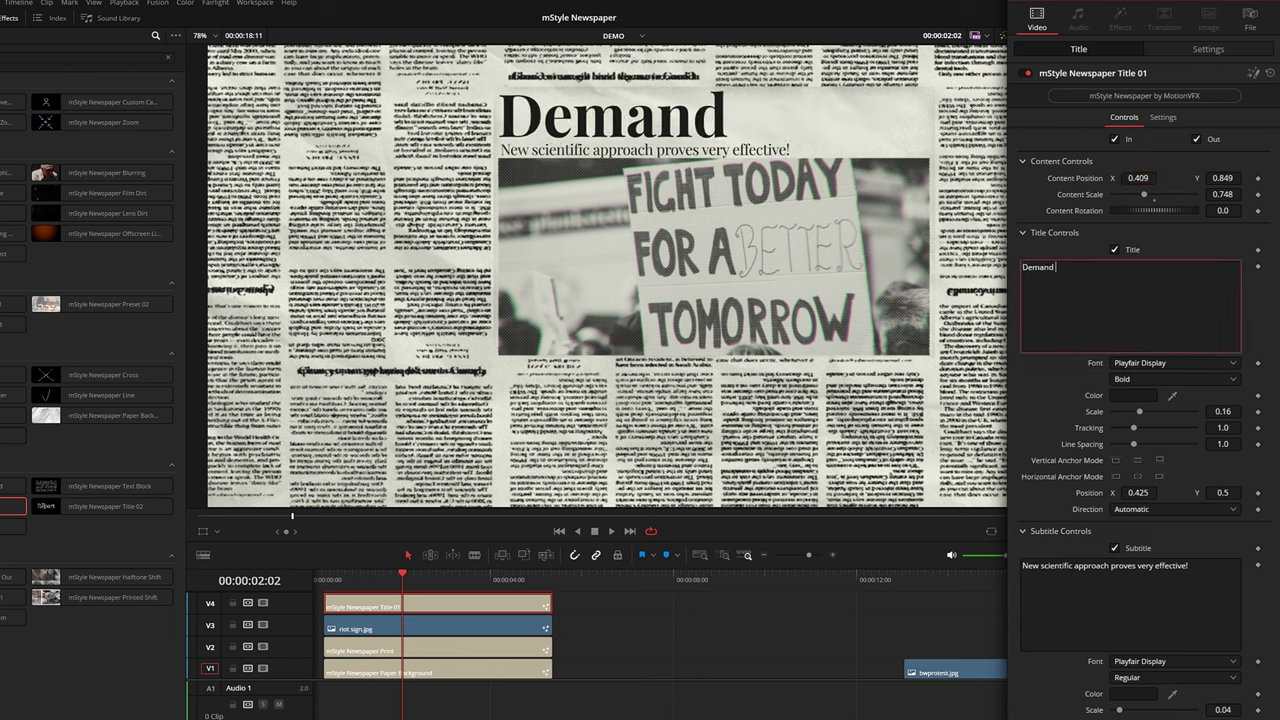
type("Increases")
left_click_drag(1222, 411, 1210, 411)
Replace the subtitle with "DaVinci Resolve user ask for more tools from MotionVFX!"
left_click(1128, 600)
key("ctrl+a")
type("DaVinci Resolve user ask for more tools fro")
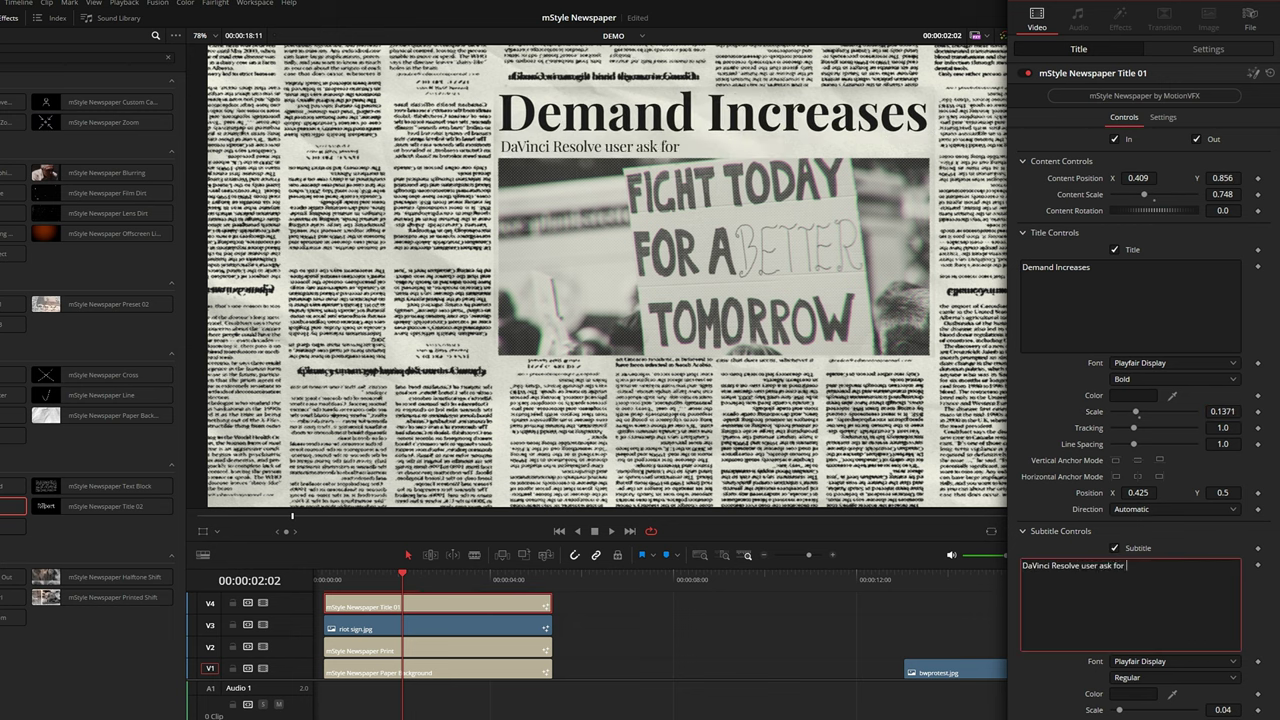
type("m MotionVFX!")
left_click(675, 160)
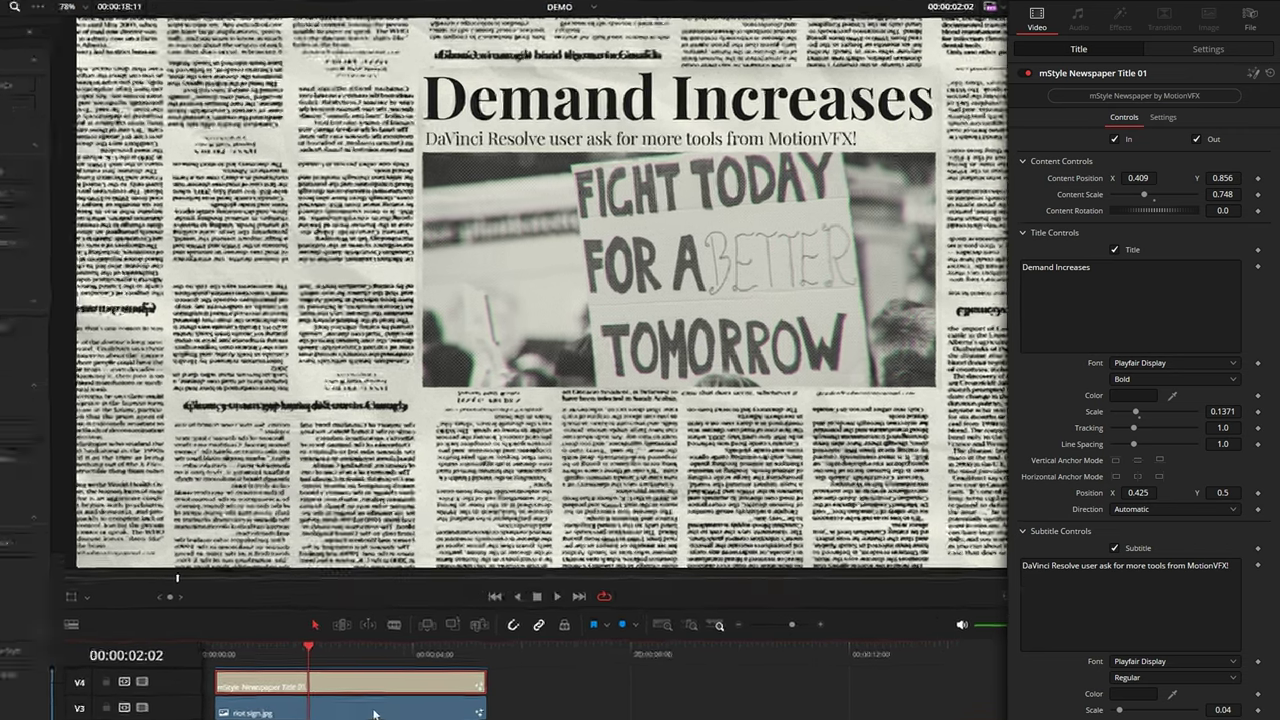
Disable Prism Blur in the riot sign clip's Dropzone effect and lower its gamma to 0.475
left_click(458, 627)
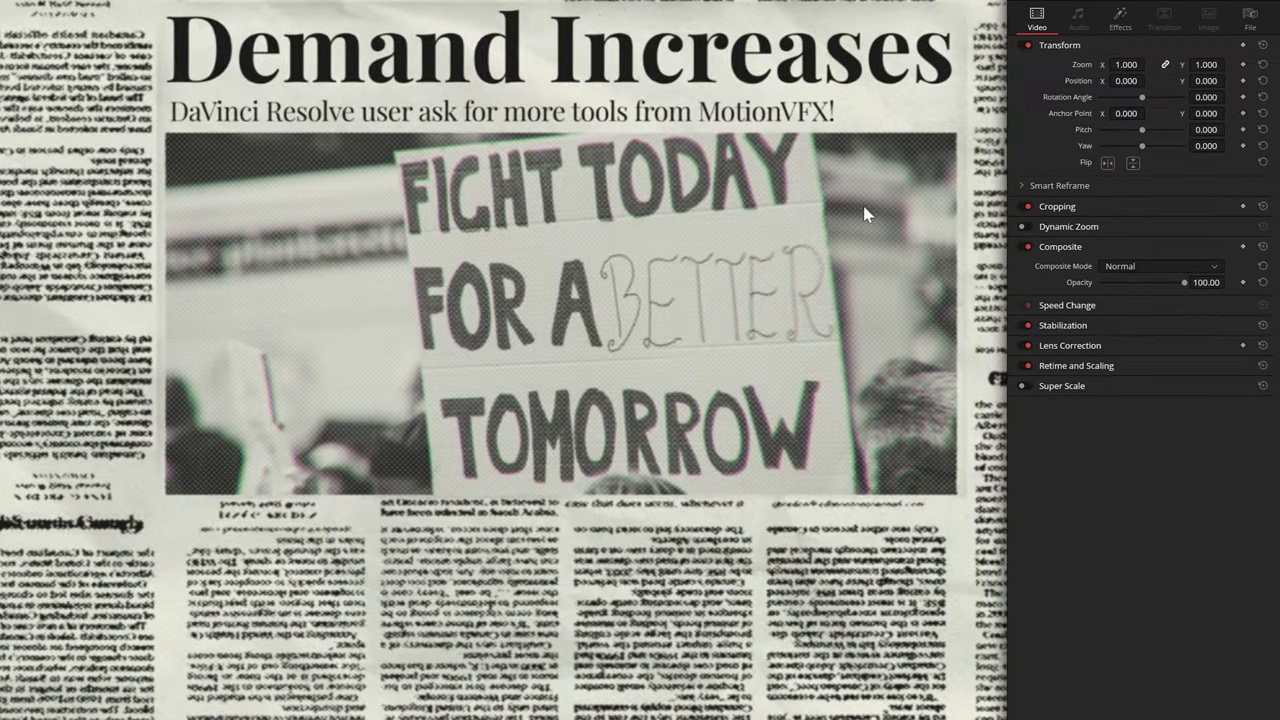
left_click(1122, 18)
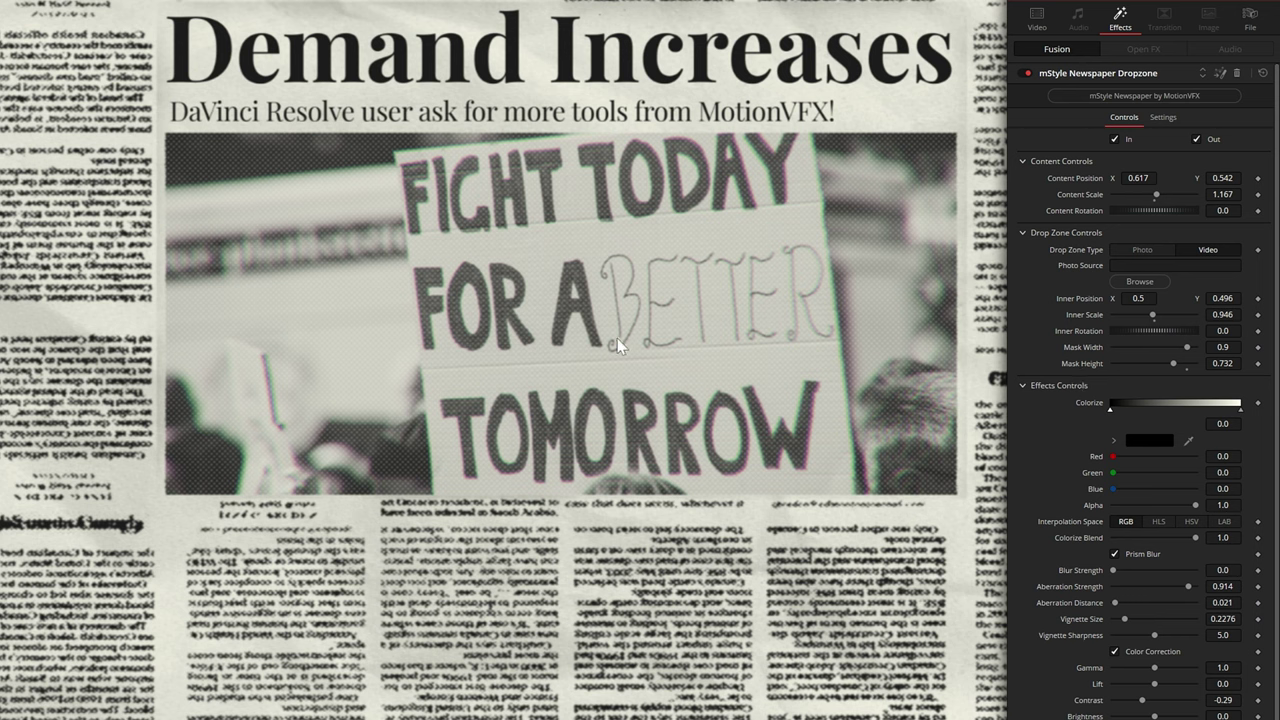
scroll(1126, 326, "down", 3)
left_click(1115, 434)
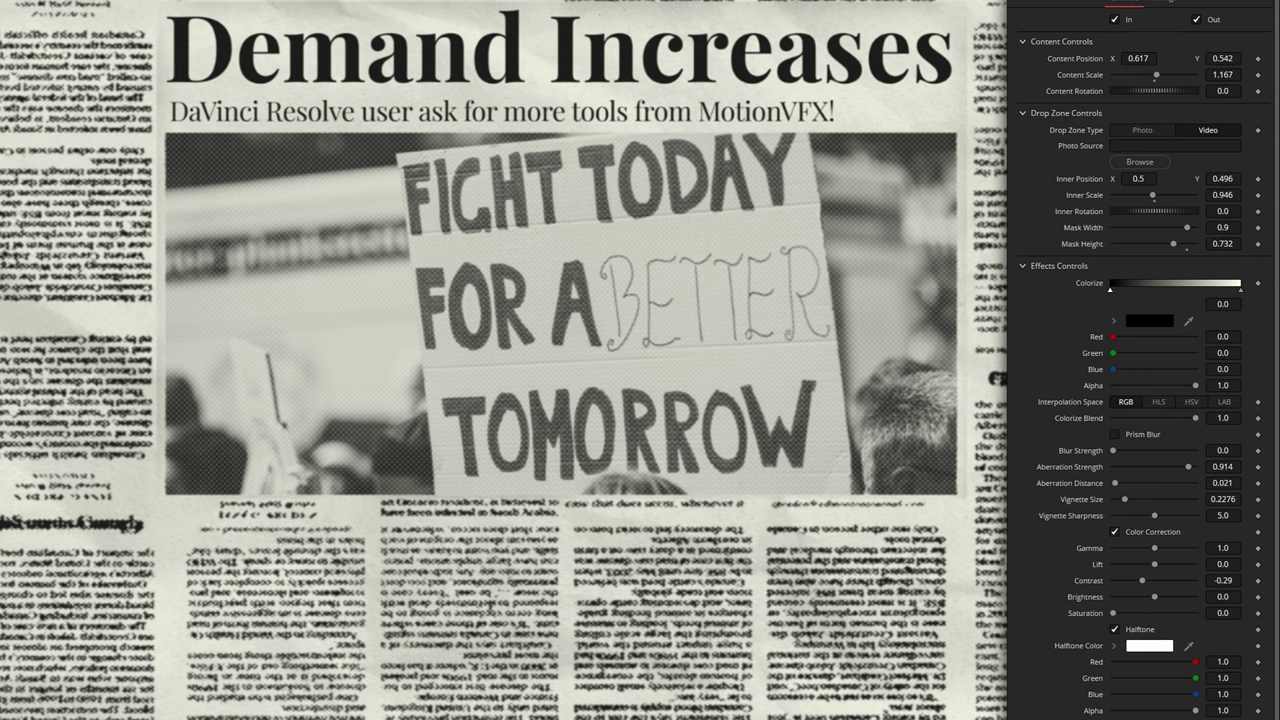
left_click_drag(1154, 548, 1134, 548)
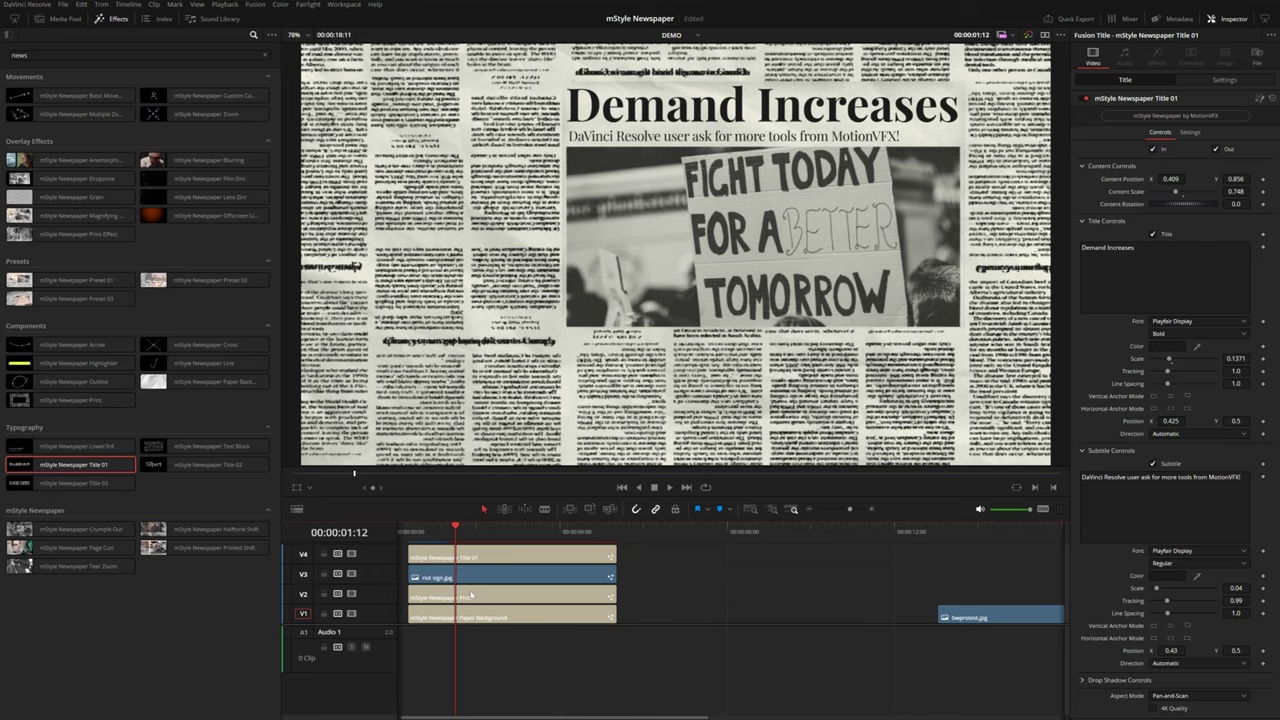
Turn off the In animation of the newspaper print and paper background clips
left_click(471, 595)
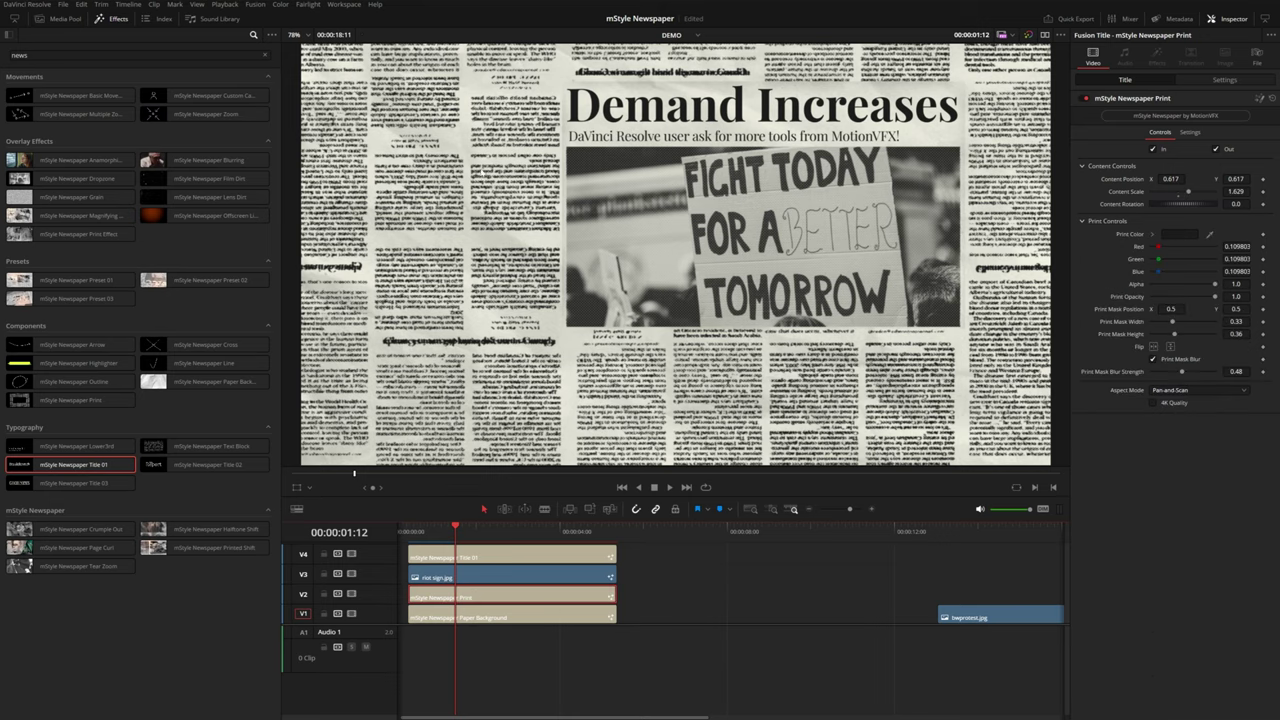
left_click(1155, 149)
left_click(472, 618)
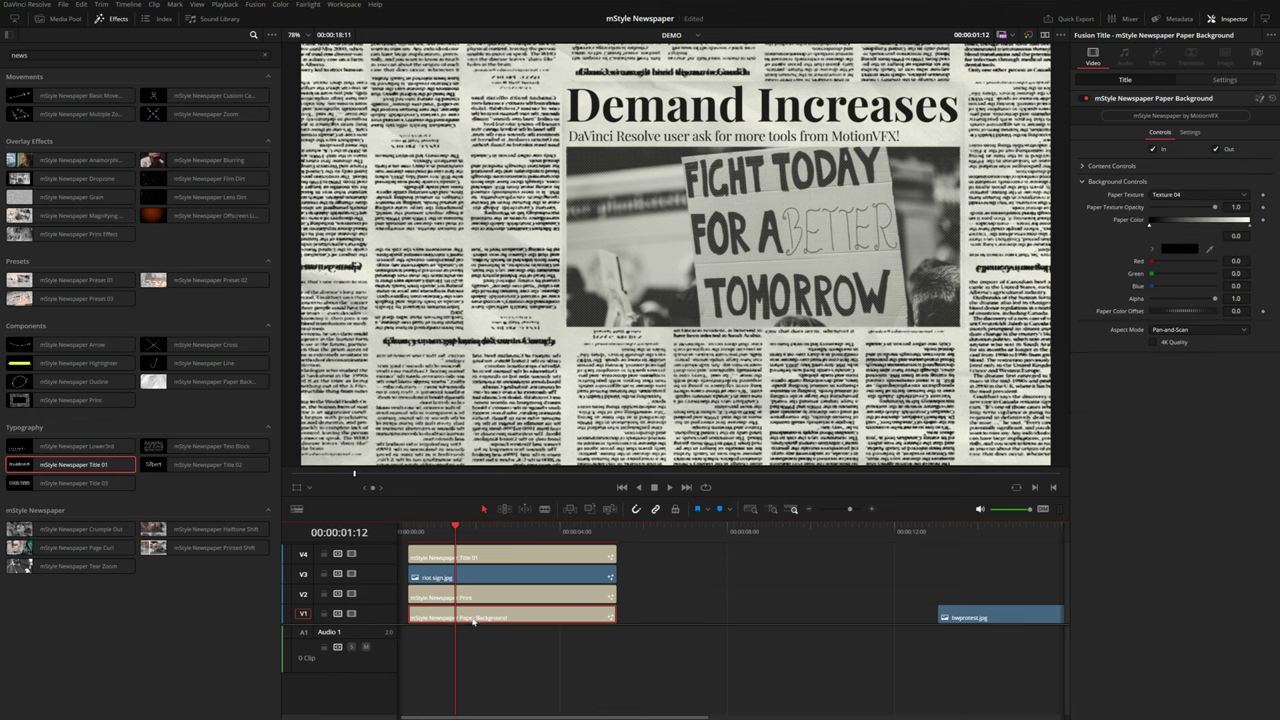
left_click(1155, 149)
Check the riot sign clip's Dropzone effect settings and play the scene from the start
left_click(467, 575)
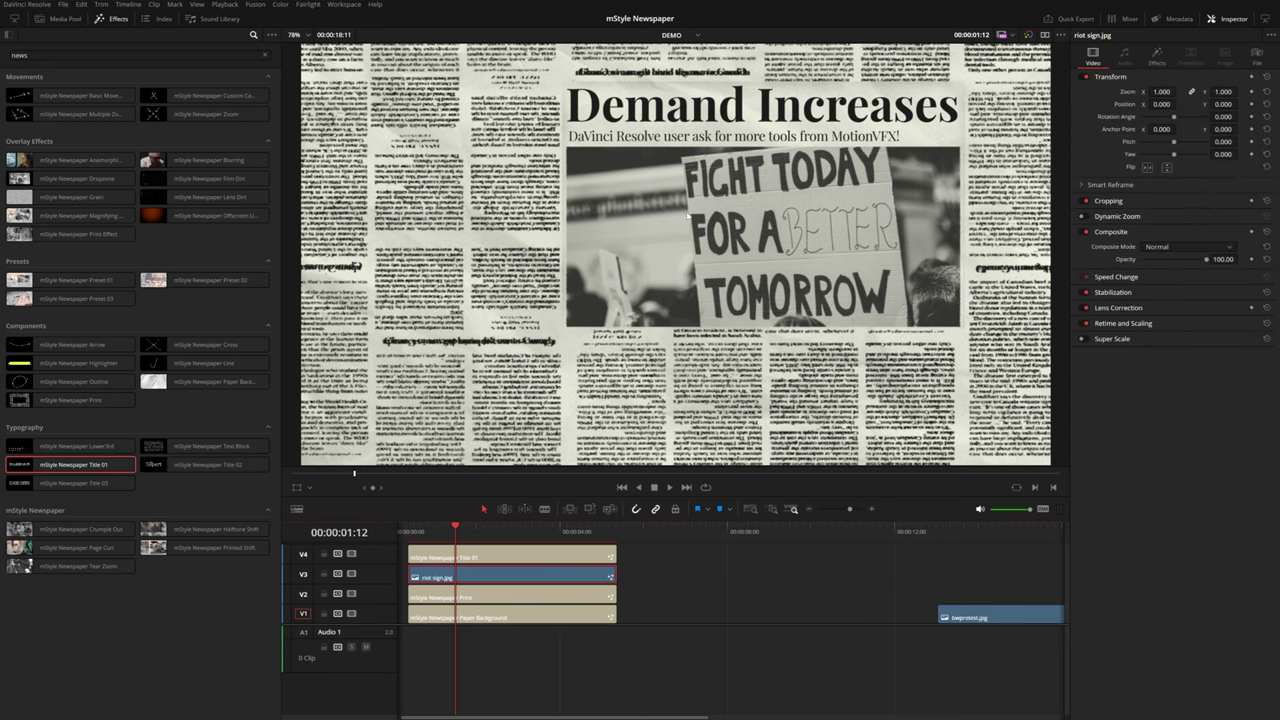
left_click(1157, 55)
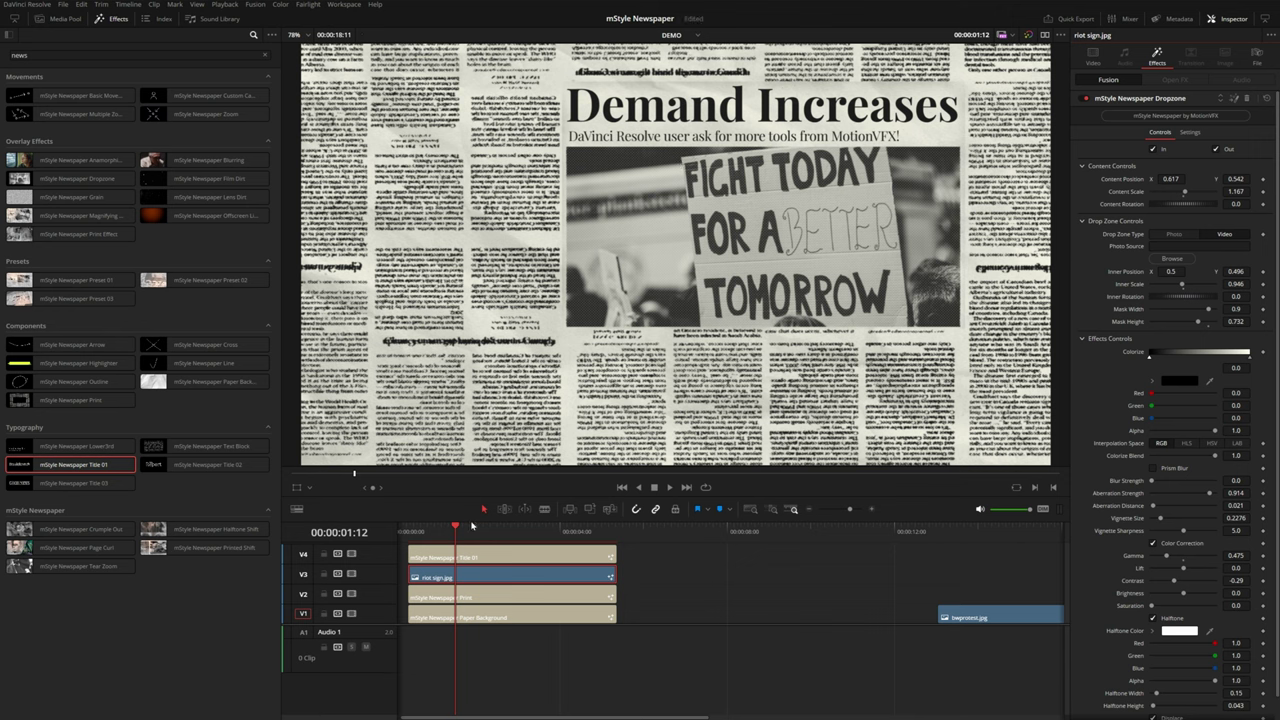
left_click(408, 531)
key("space")
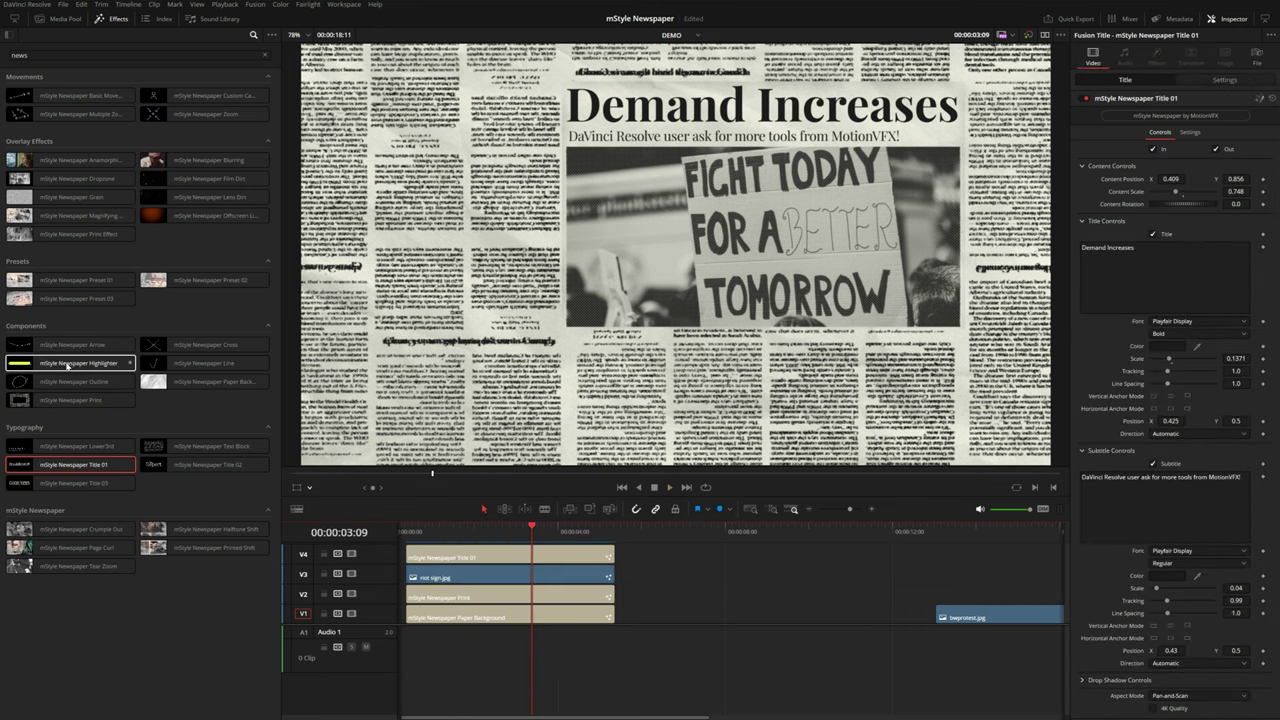
Add the mStyle Newspaper Highlighter to track V4 after the newspaper scene and preview it
mouse_move(67, 366)
left_mouse_down()
mouse_move(560, 470)
mouse_move(585, 556)
mouse_move(646, 558)
left_mouse_up()
left_click(657, 531)
left_click(642, 531)
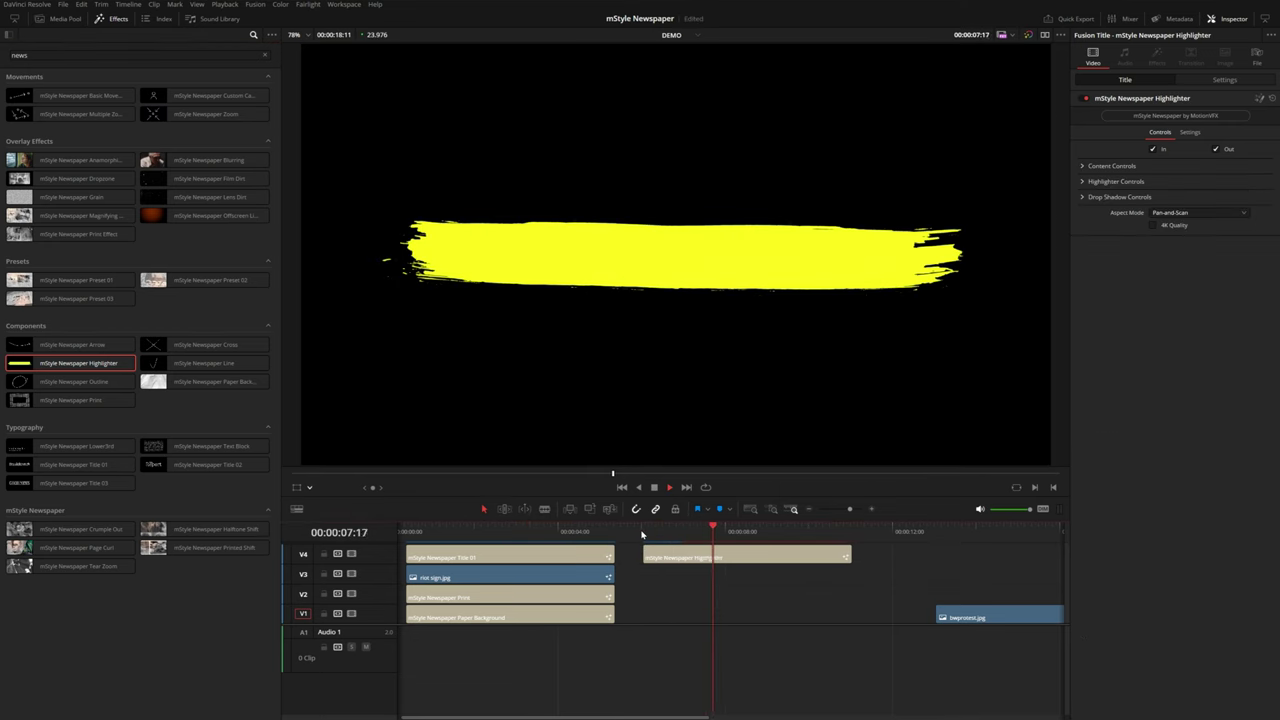
Browse the highlighter type options and play the highlighter animation from the clip's start
left_click(1100, 181)
left_click(1172, 194)
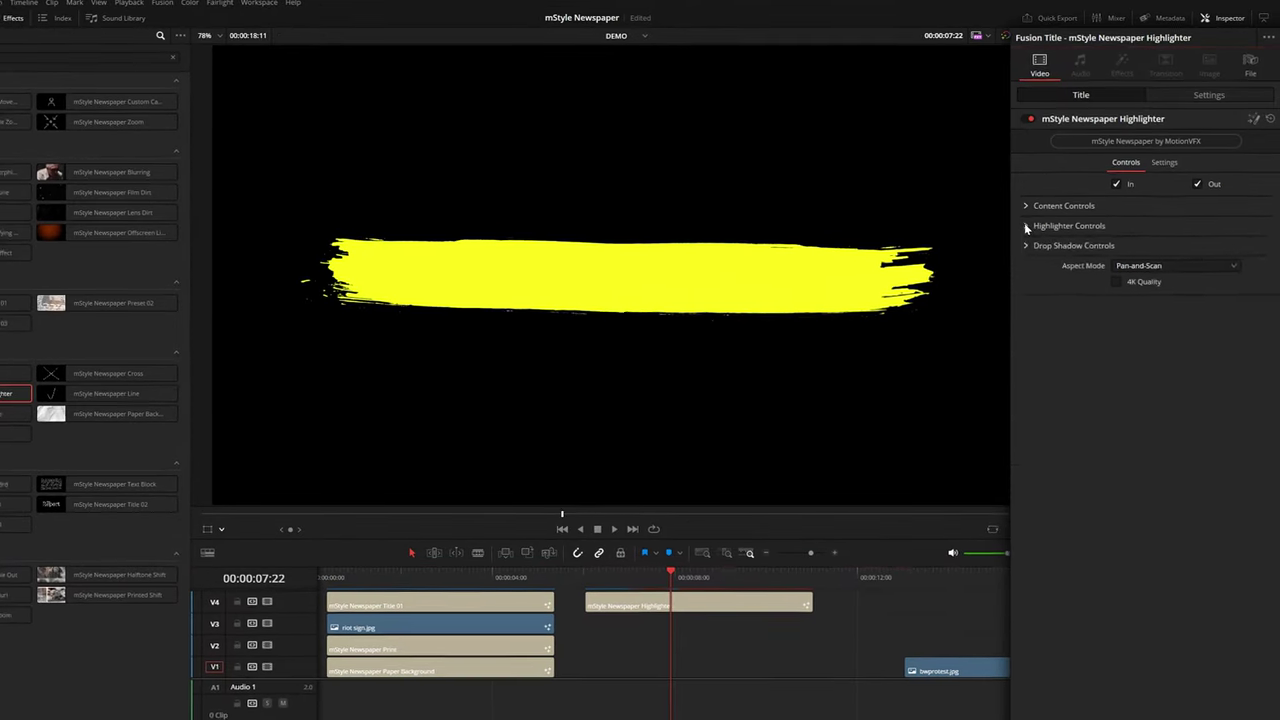
left_click(1132, 276)
left_click(586, 578)
key("space")
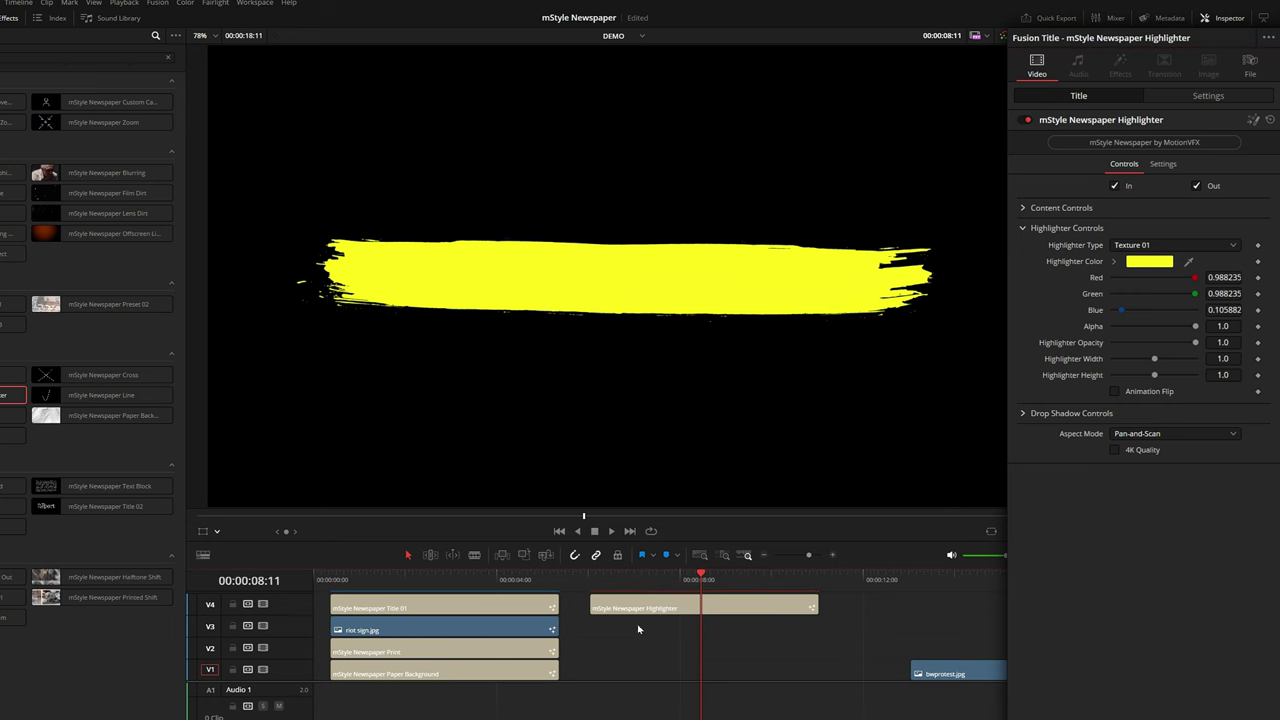
Move the highlighter clip onto a new track V5 above the title, aligned with the start of the scene
mouse_move(634, 609)
left_mouse_down()
mouse_move(643, 586)
mouse_move(378, 590)
left_mouse_up()
left_click(380, 581)
scroll(447, 650, "up", 1)
scroll(447, 651, "up", 1)
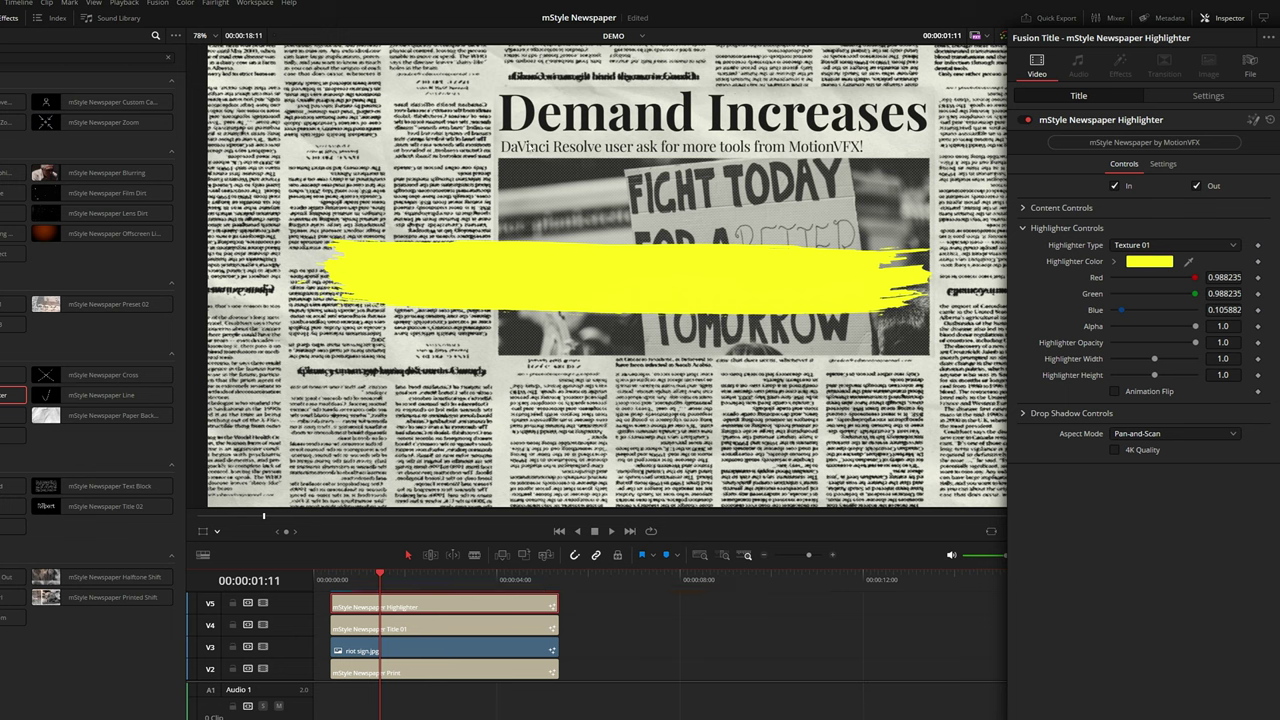
Set the highlighter clip's composite mode to Linear Burn
left_click(1185, 101)
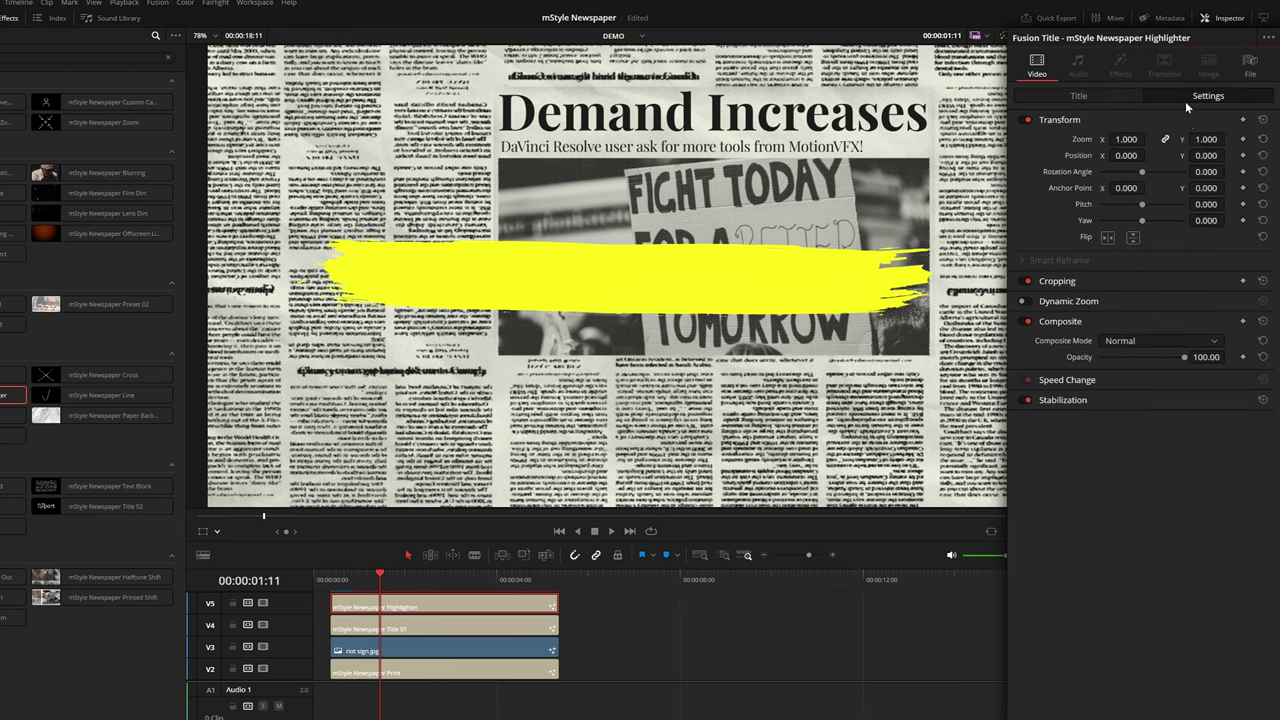
left_click(1141, 341)
key("l")
key("Down")
key("Down")
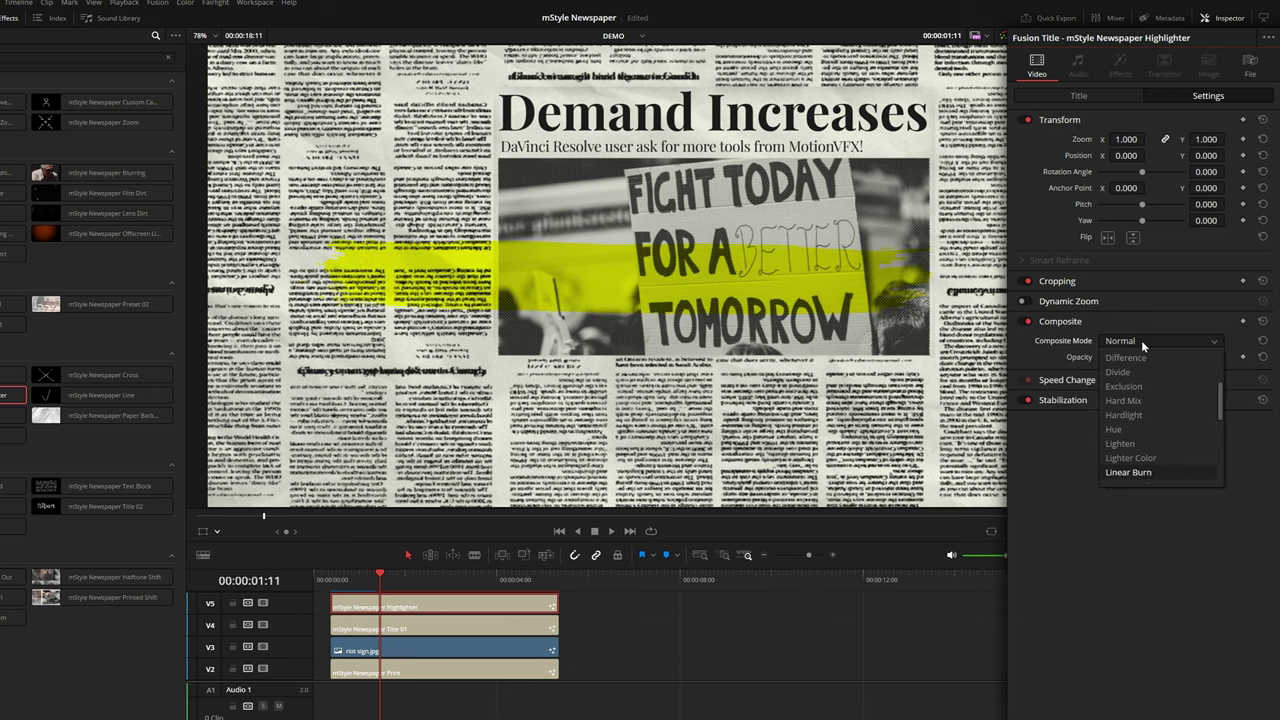
key("Return")
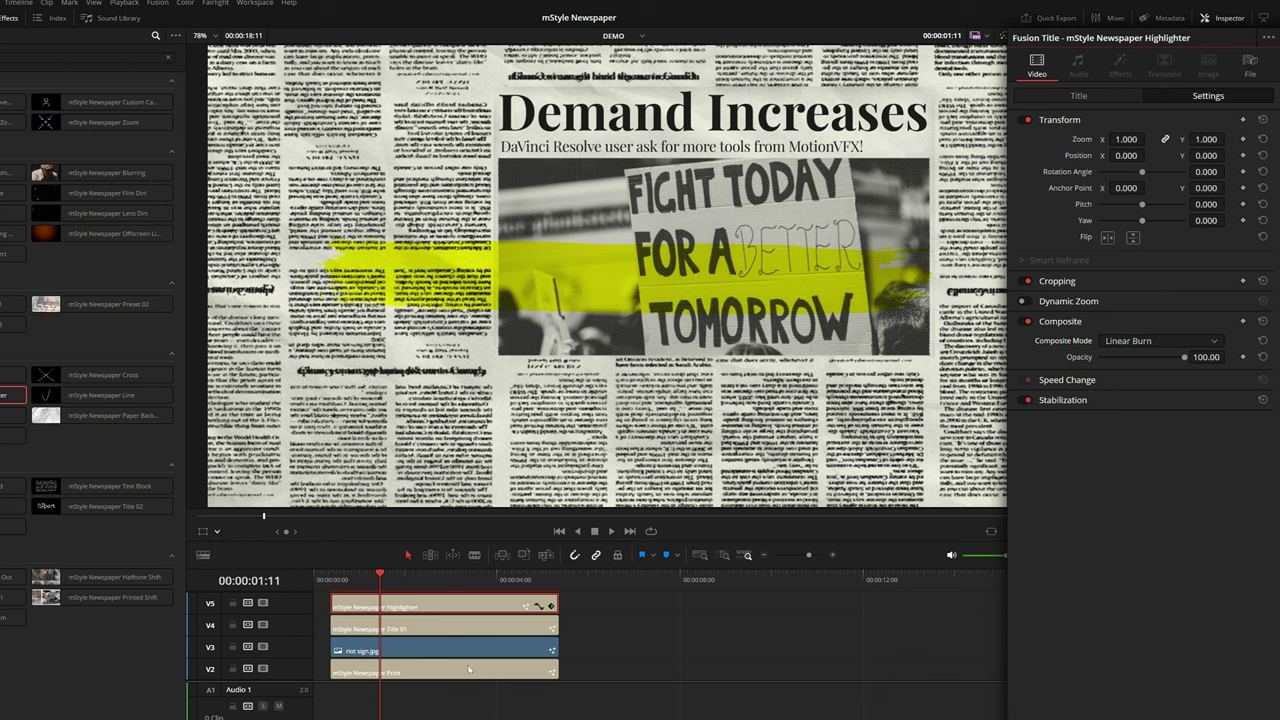
Place the highlighter over the headline word "Increases" with content position X 0.737, Y 0.846 and content scale 0.413
left_click(1079, 96)
left_click_drag(1138, 225, 1236, 225)
left_click_drag(1222, 225, 1275, 225)
left_click_drag(1138, 225, 1164, 225)
mouse_move(1222, 241)
left_mouse_down()
mouse_move(1170, 241)
mouse_move(1156, 225)
left_mouse_up()
mouse_move(1222, 241)
left_mouse_down()
mouse_move(1208, 241)
mouse_move(1215, 225)
left_mouse_up()
Shift the highlighter clip on V5 slightly later than the clips below it and play the scene from its start
left_click_drag(355, 608, 382, 609)
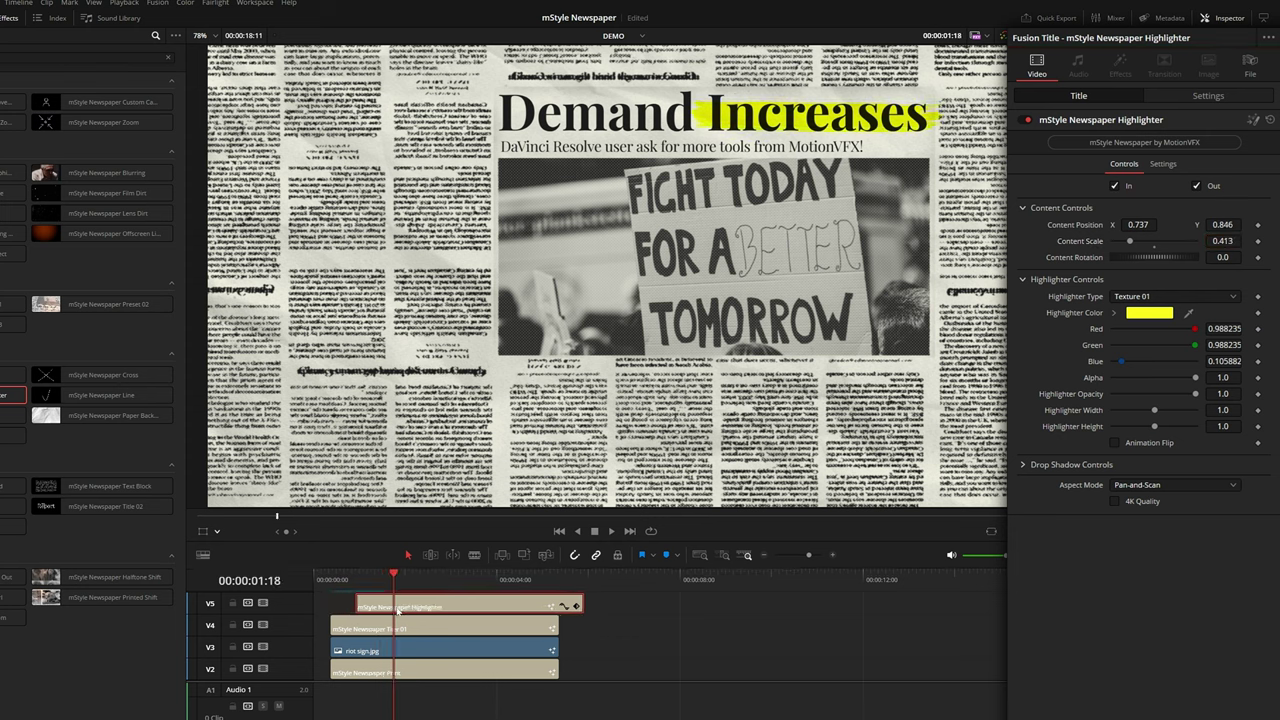
left_click(337, 588)
key("space")
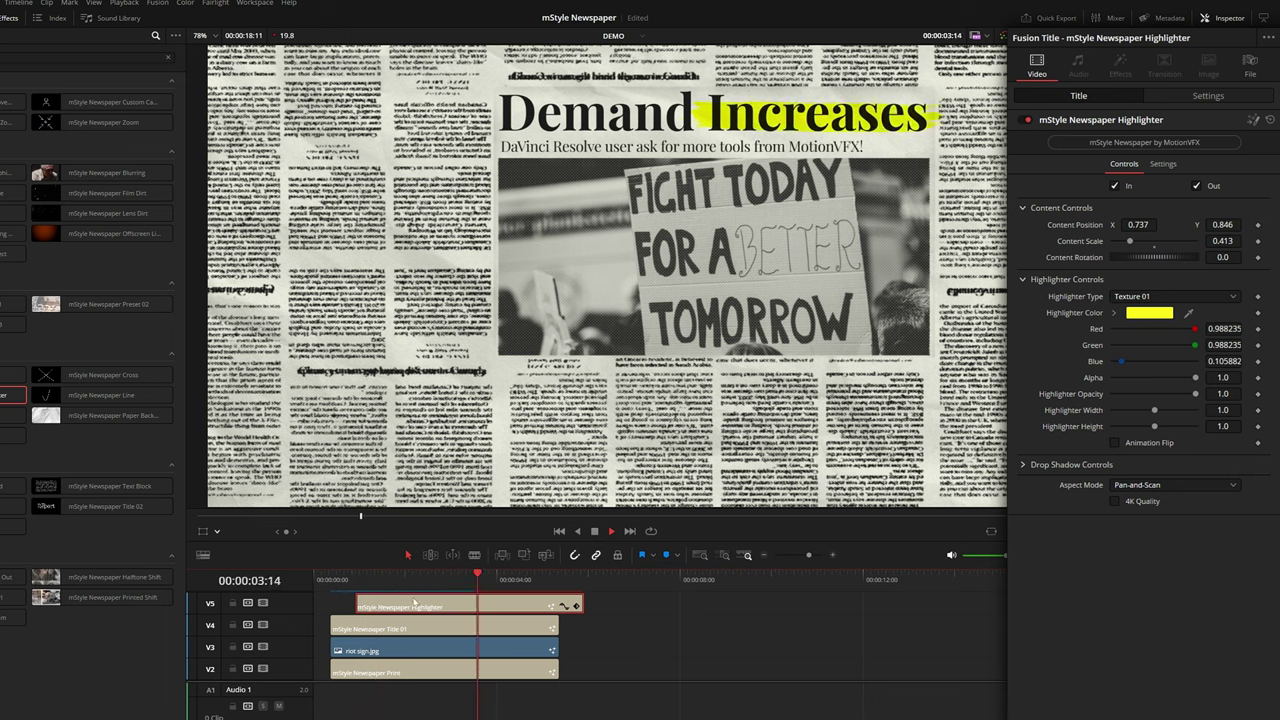
key("space")
Turn off the highlighter's Out animation and trim its clip end to match the clips below
left_click(1197, 187)
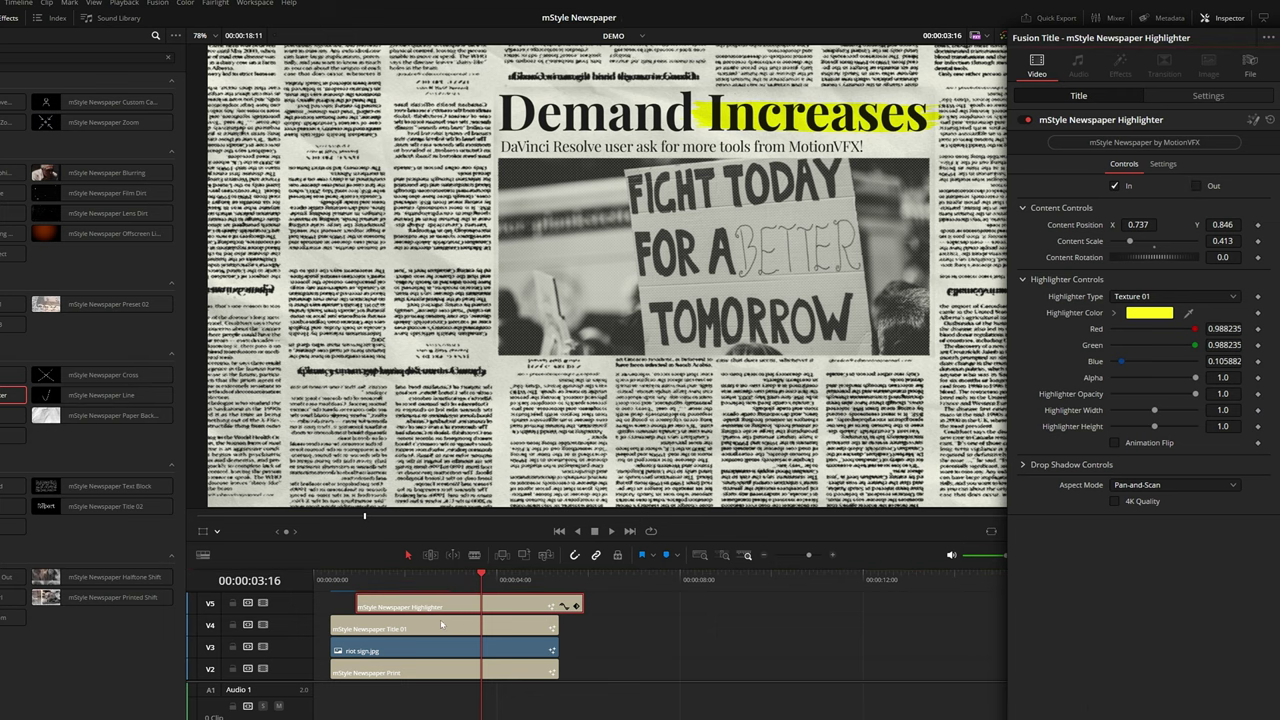
left_click(441, 625)
left_click(1197, 186)
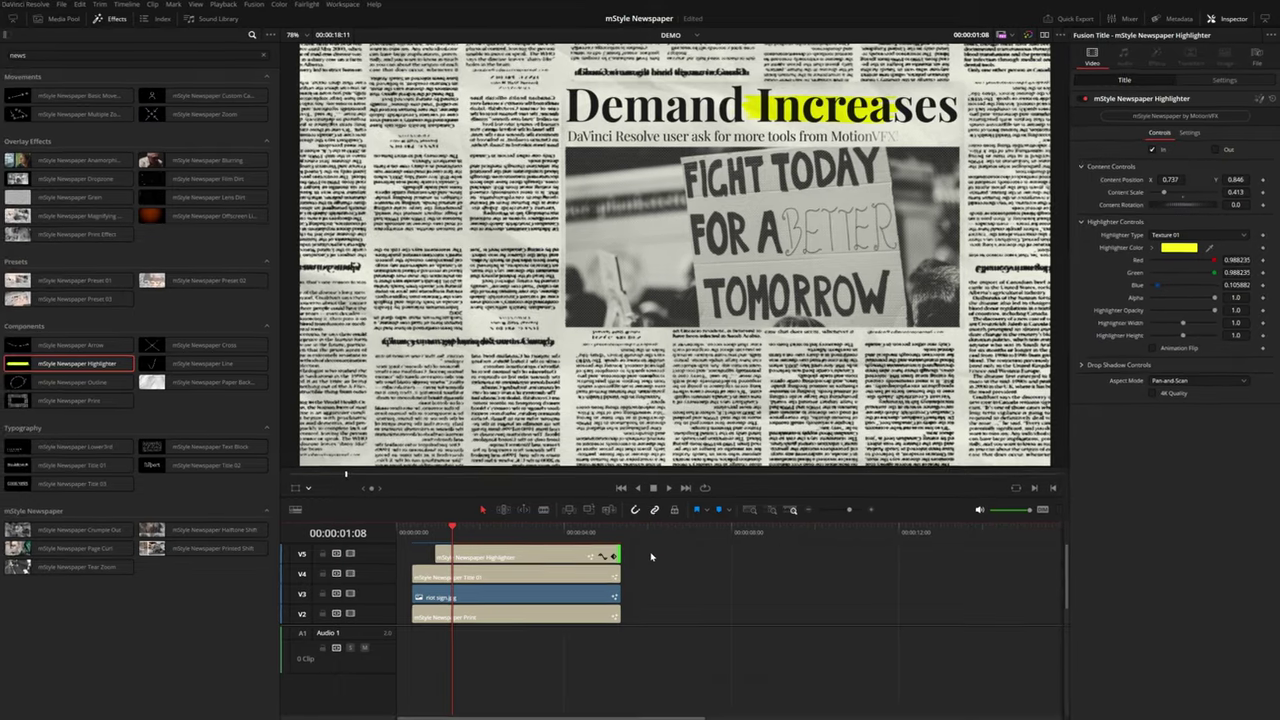
Combine all the stacked newspaper clips into a new compound clip named Demand
mouse_move(593, 602)
left_mouse_down()
mouse_move(508, 677)
mouse_move(528, 680)
left_mouse_up()
right_click(489, 618)
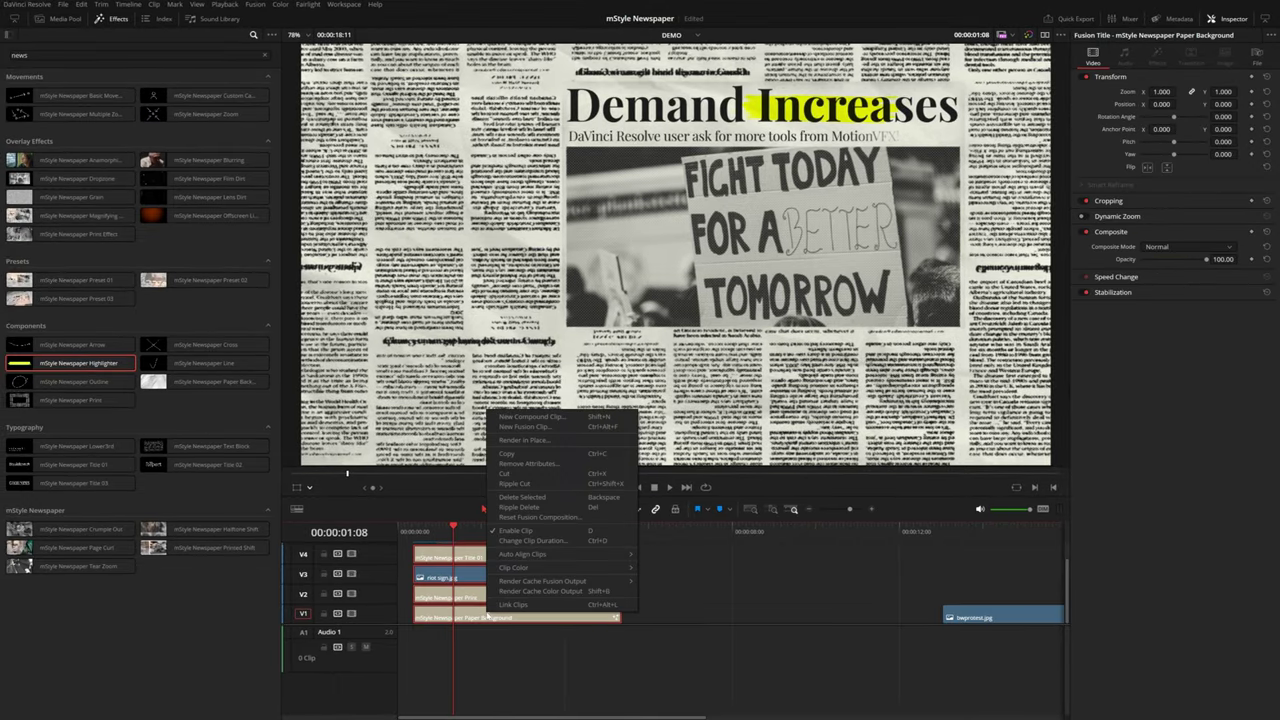
left_click(533, 419)
type("Demand")
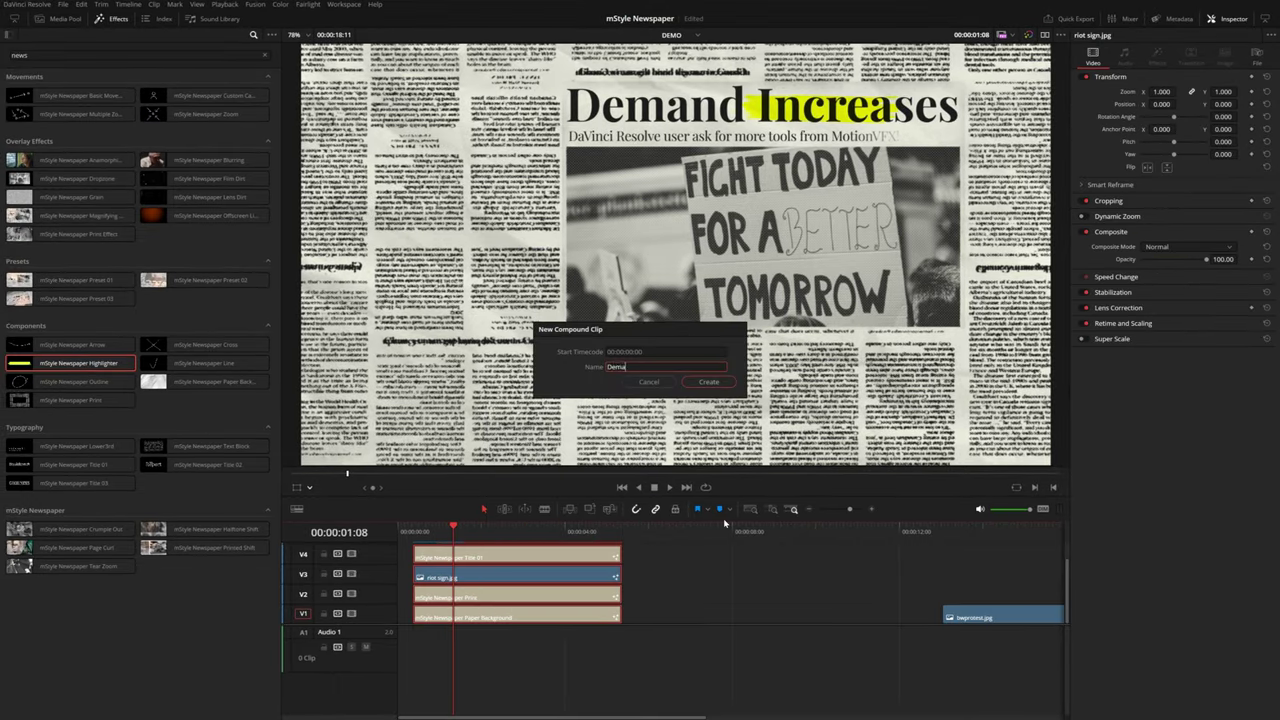
key("Return")
Apply the mStyle Newspaper Multiple Zoom effect to the Demand compound clip and play it from the clip's start
left_click(421, 530)
mouse_move(422, 530)
left_mouse_down()
mouse_move(466, 531)
mouse_move(446, 537)
left_mouse_up()
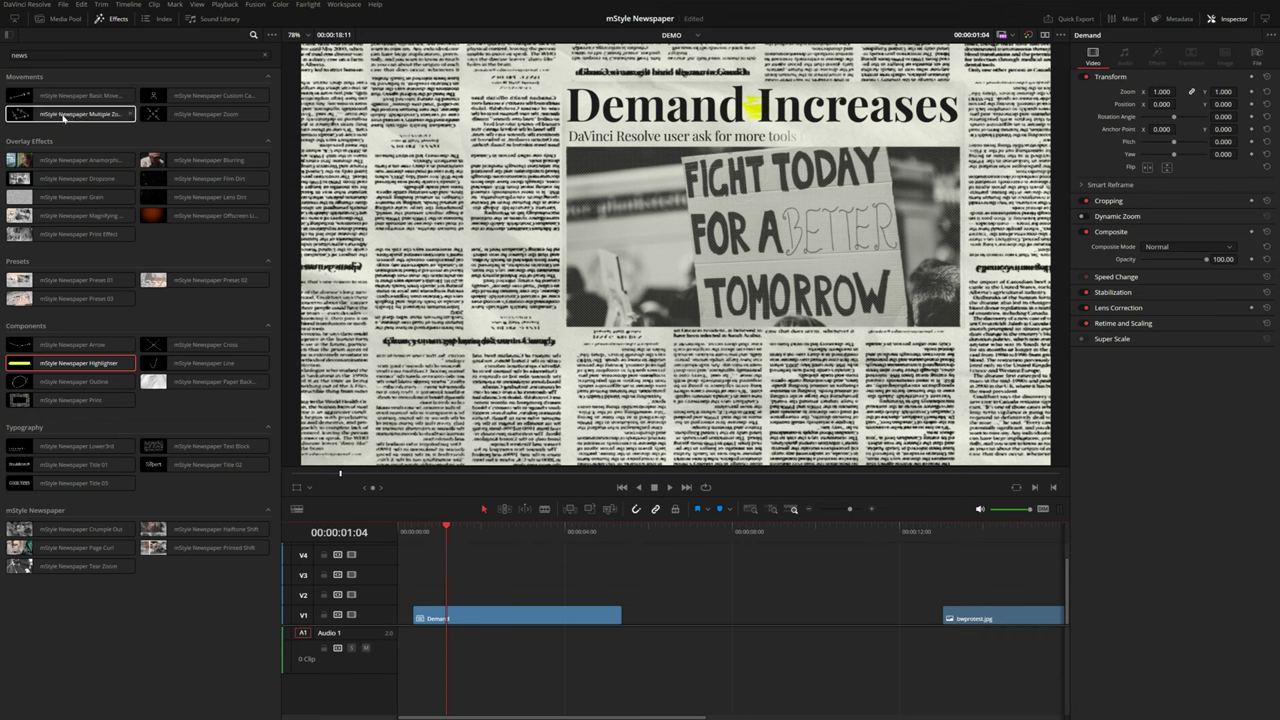
left_click_drag(66, 114, 485, 619)
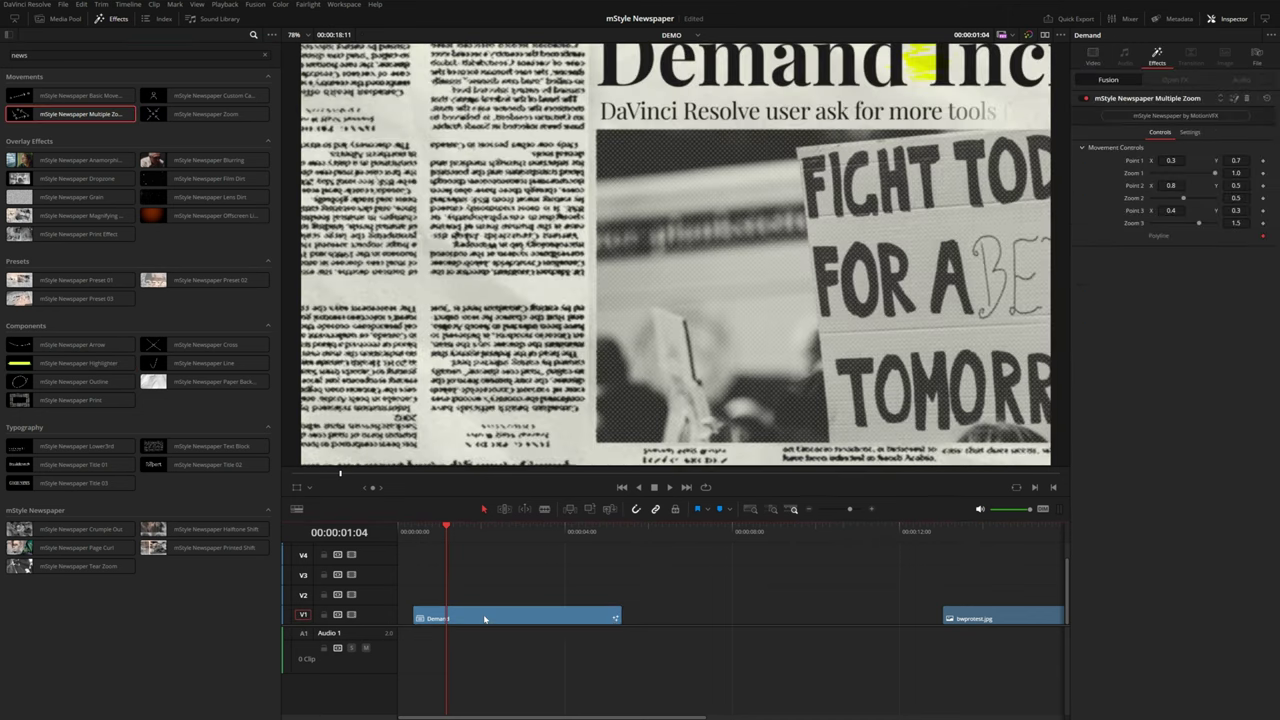
left_click(413, 529)
key("space")
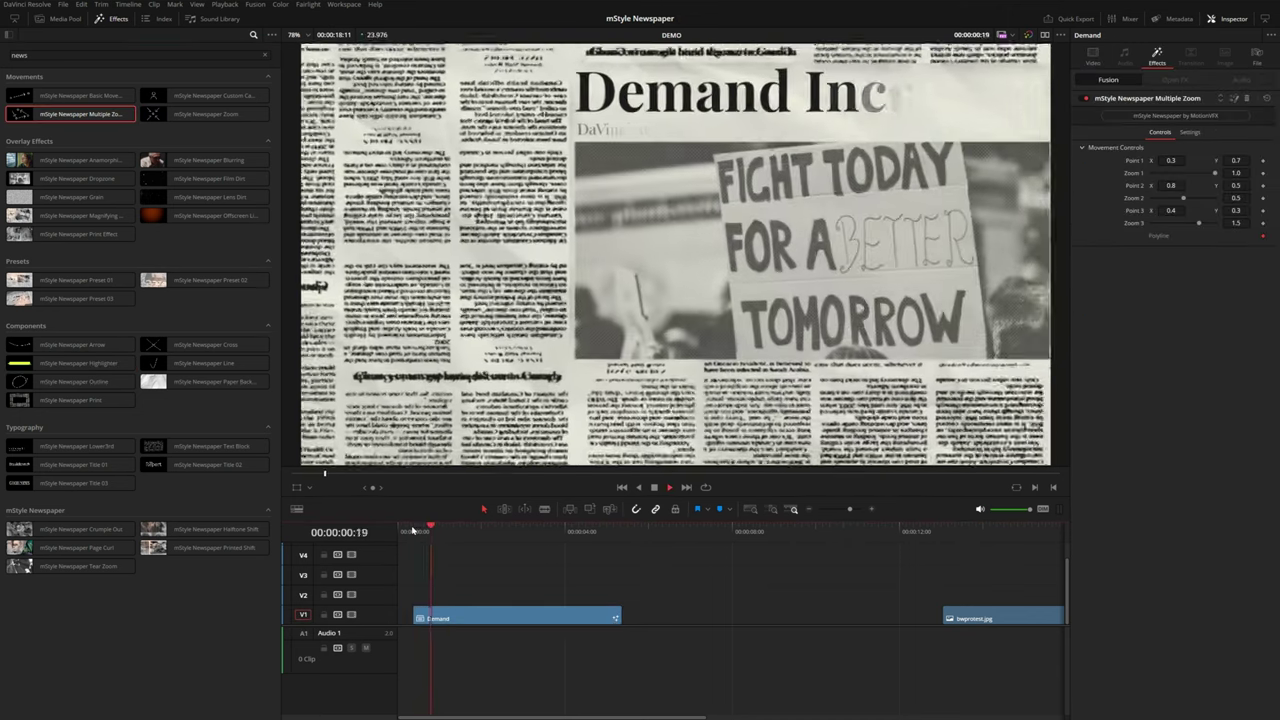
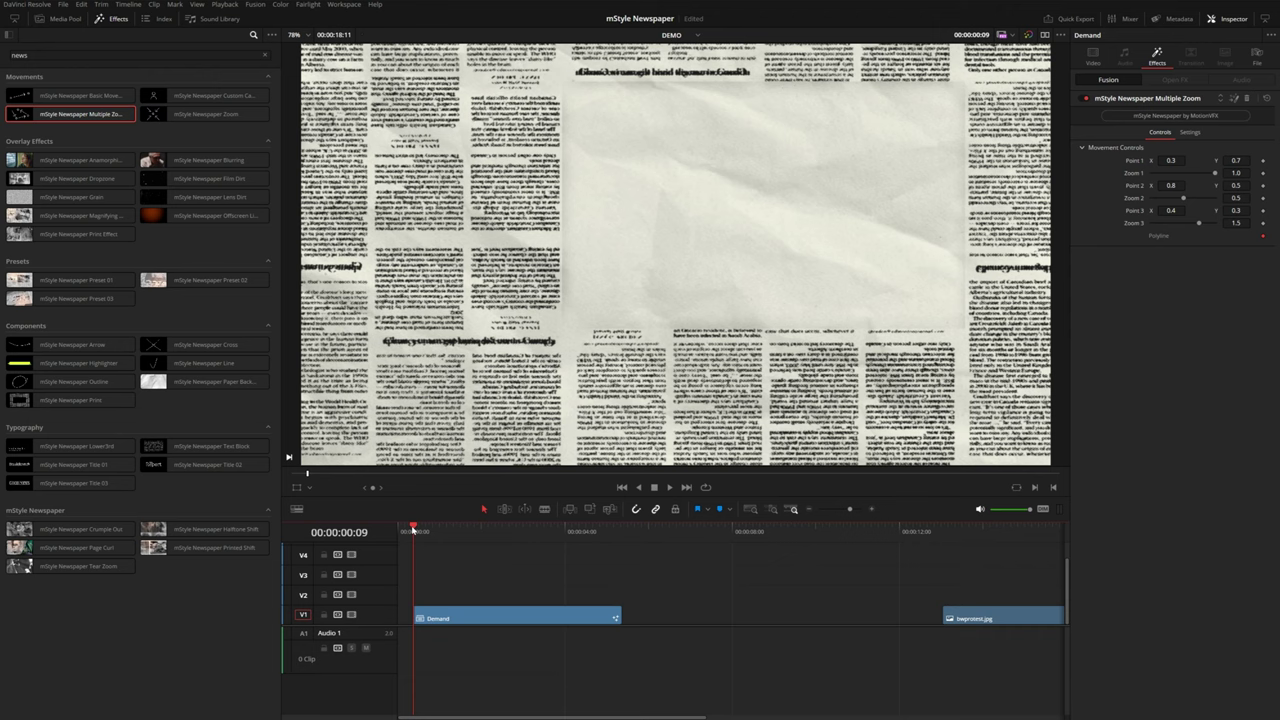
Show the Fusion Overlay, move the zoom path's first point toward the upper edge of the frame, and save the project
left_click(309, 487)
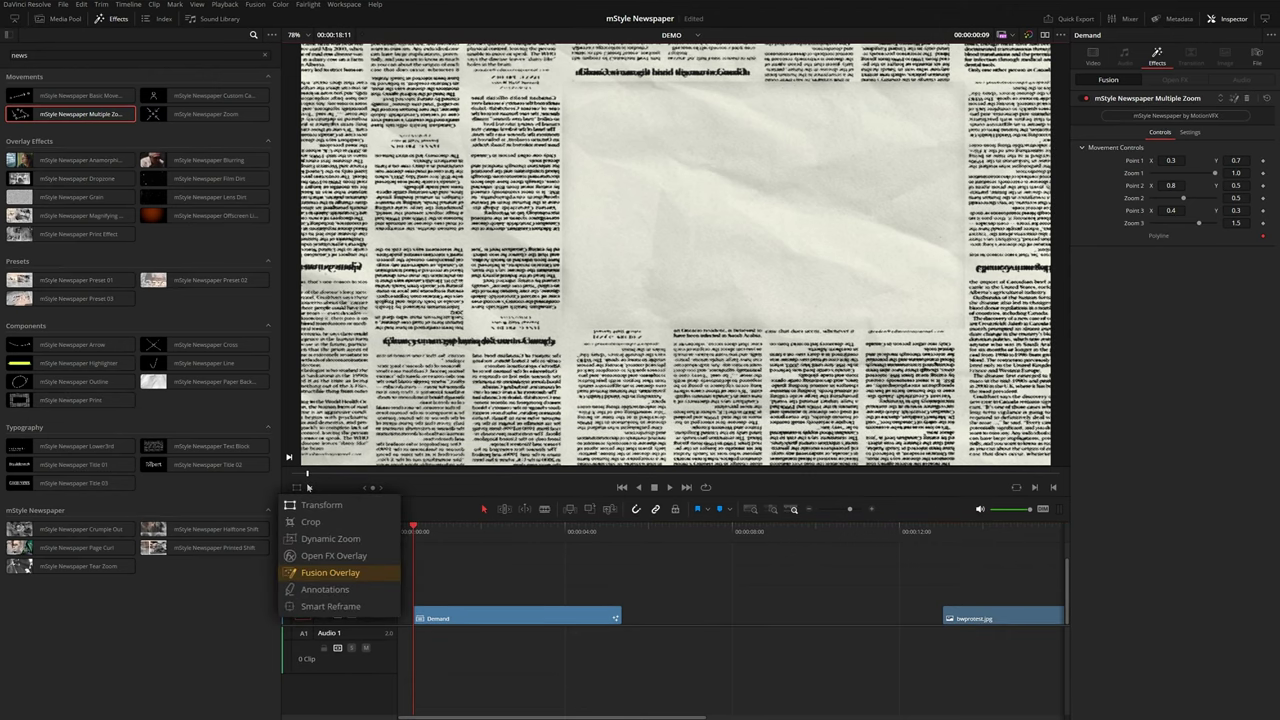
left_click(320, 572)
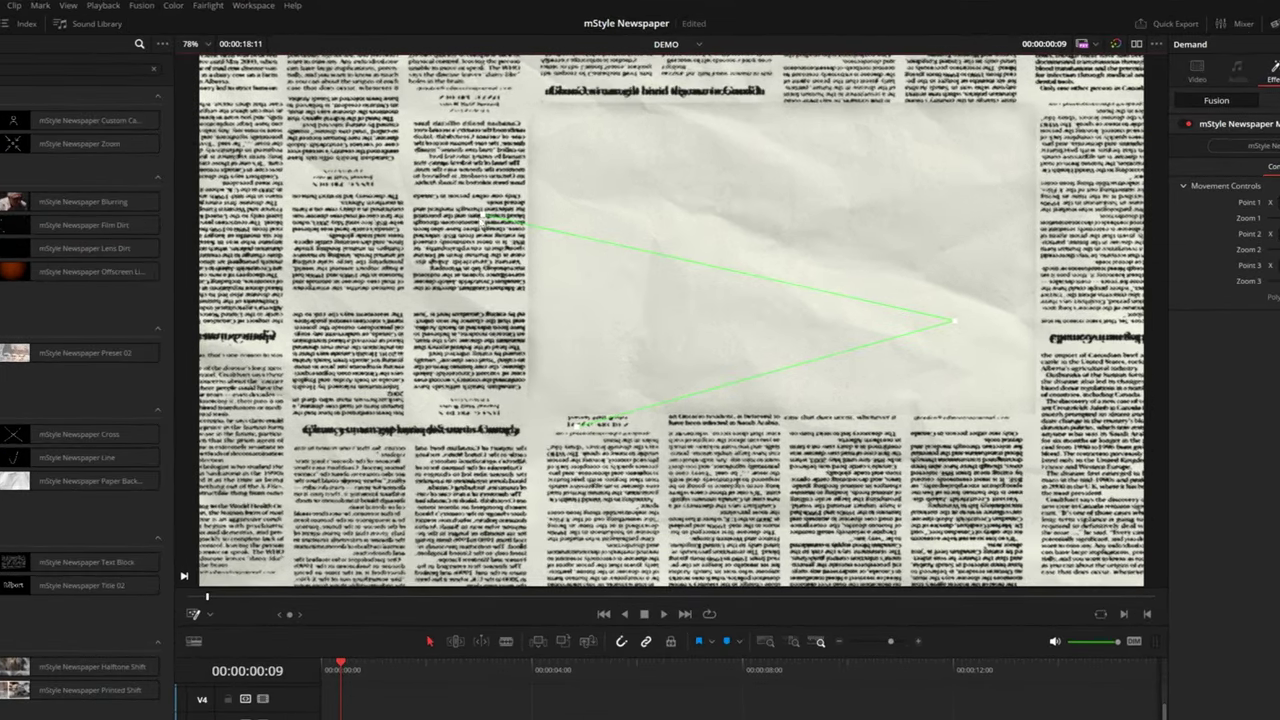
left_click_drag(486, 218, 588, 189)
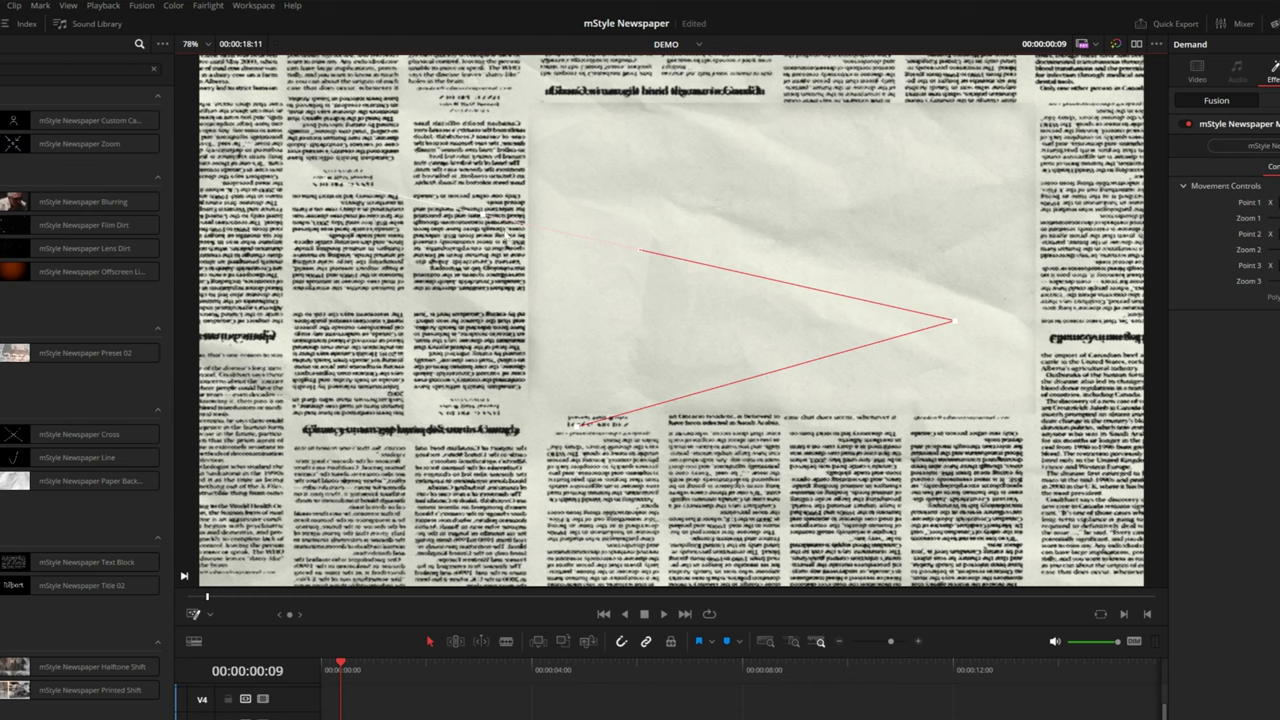
key("ctrl+s")
left_click(729, 184)
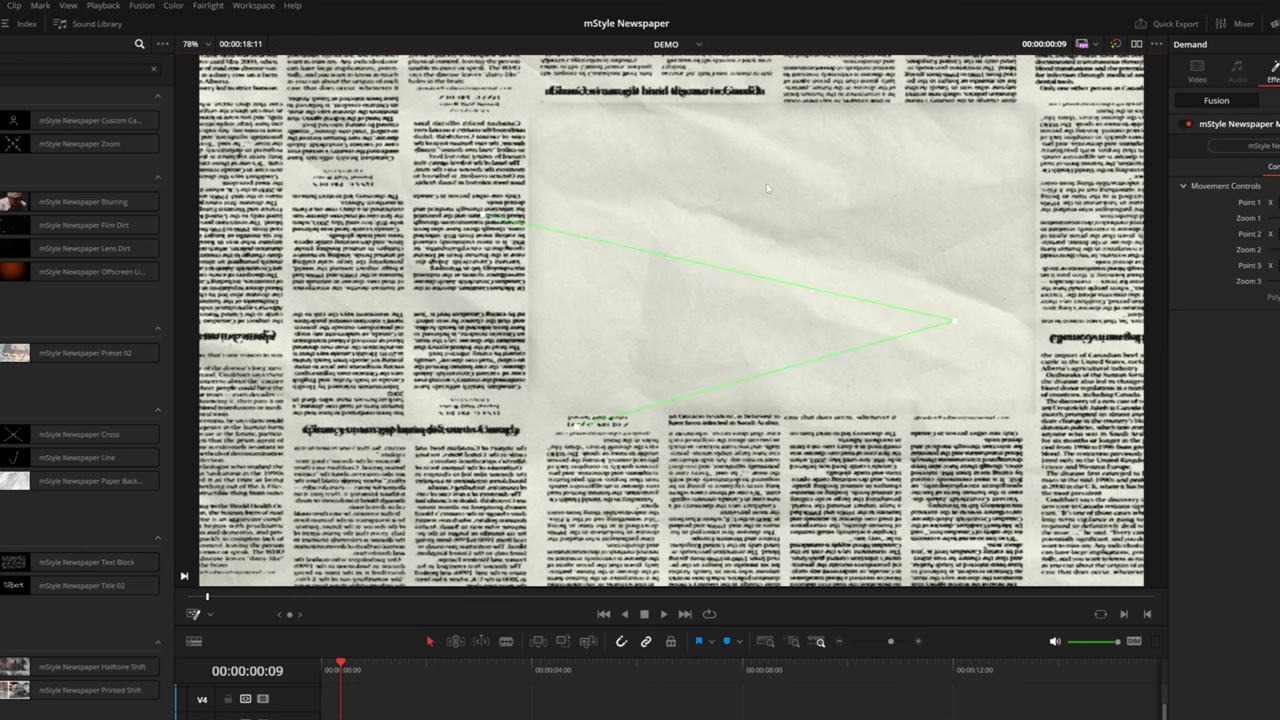
left_click_drag(482, 214, 549, 207)
key("ctrl+s")
key("space")
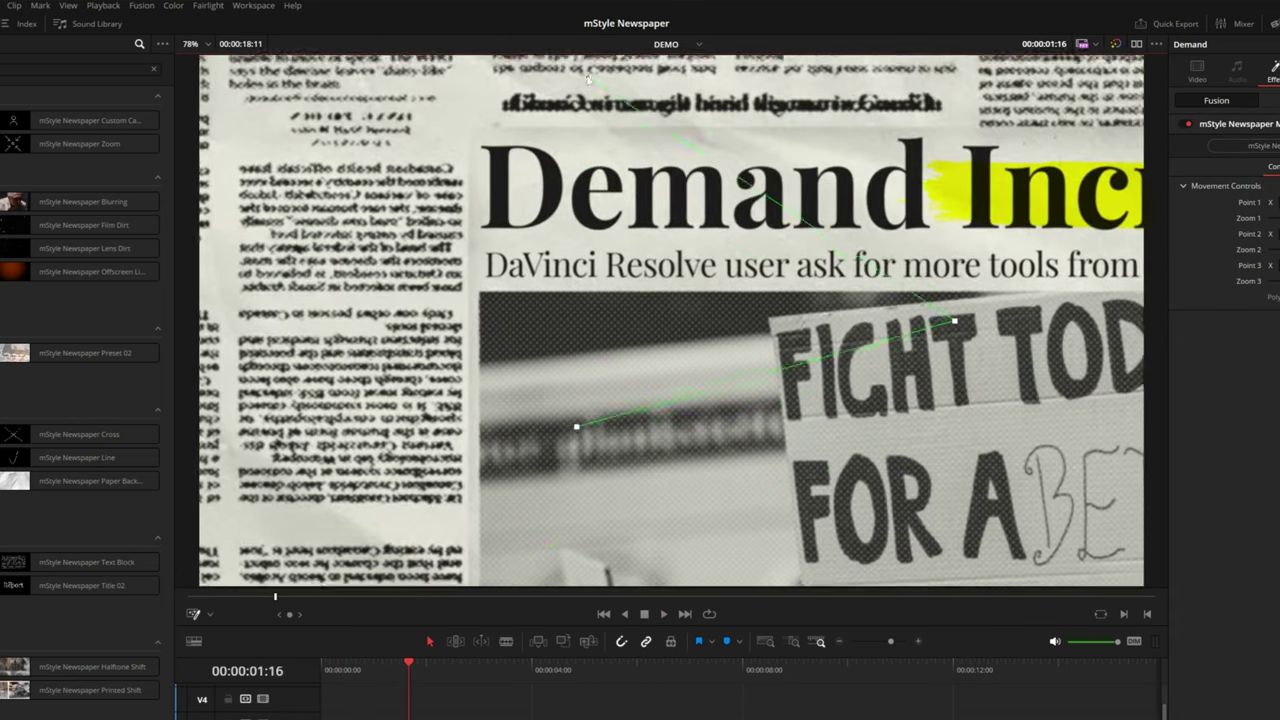
Frame the first zoom position on the headline with Point 1 at X 0.562841, Y 1.099763 and Zoom 1 at 0.618
left_click_drag(618, 70, 694, 59)
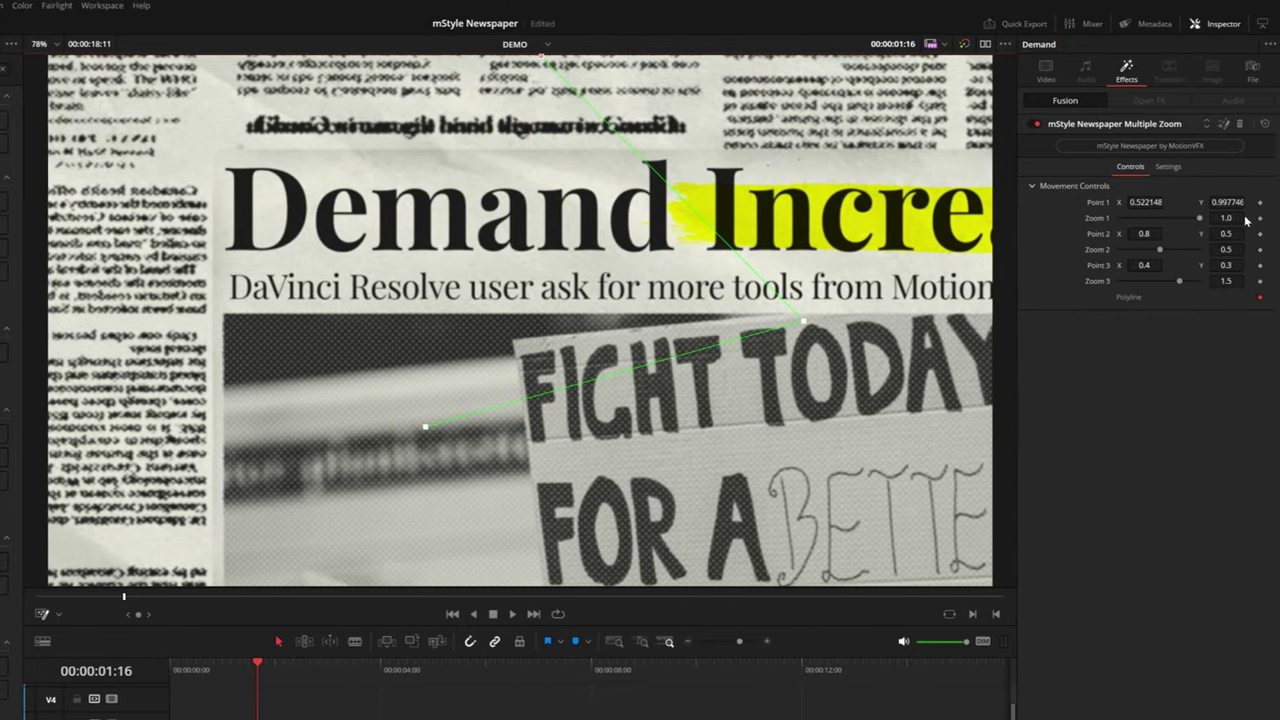
left_click_drag(1226, 218, 1168, 217)
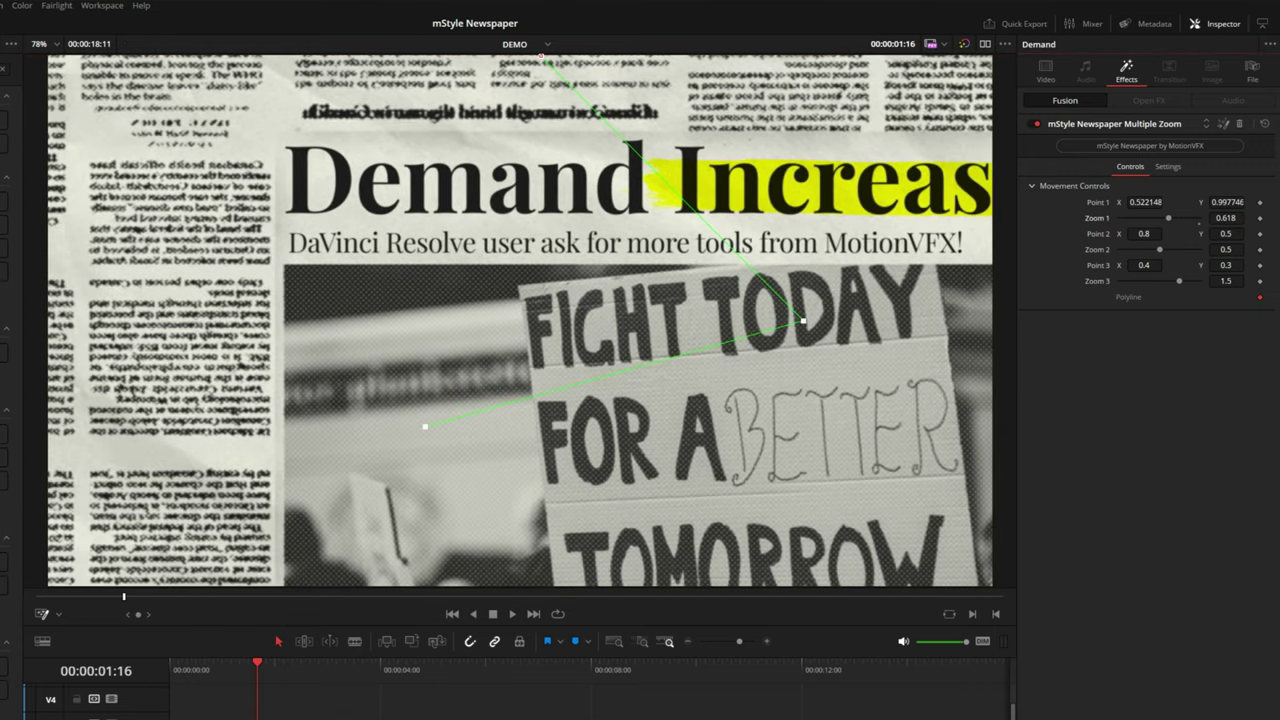
left_click_drag(541, 58, 579, 6)
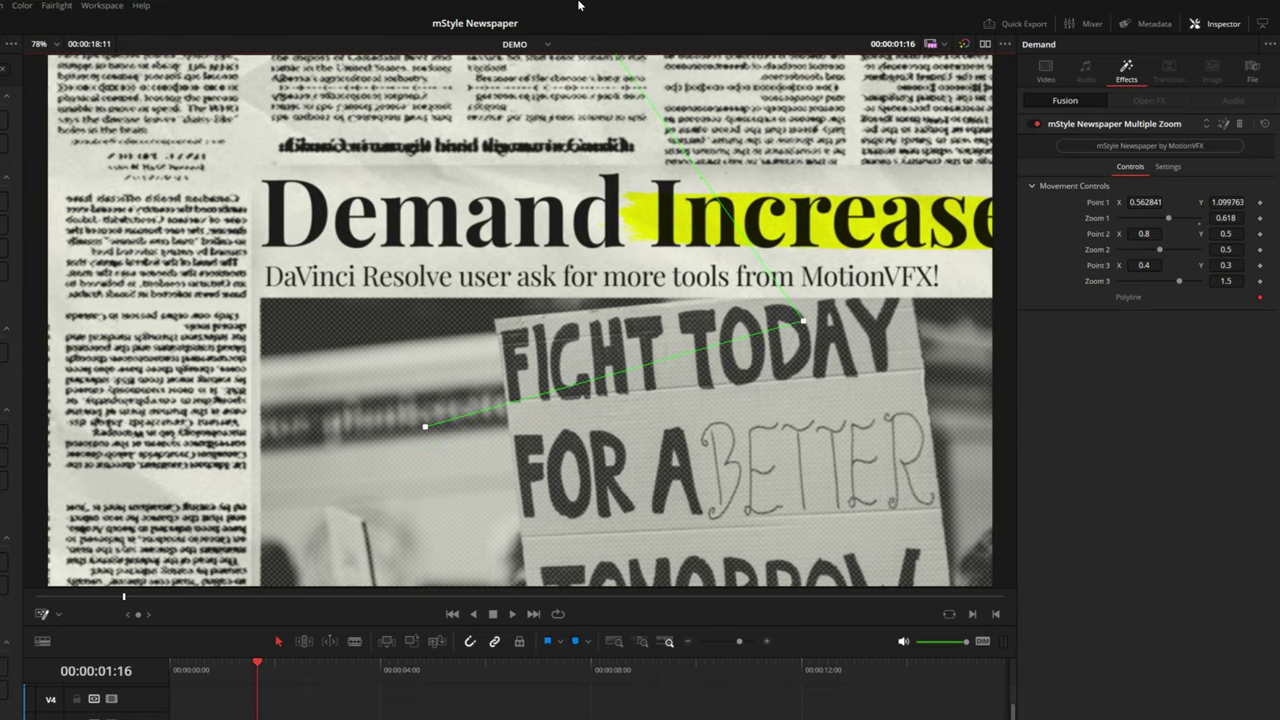
At about 00:00:02:19, move Point 2 to X 0.886148, Y 0.960387 and set Zoom 2 to 0.784
key("space")
key("space")
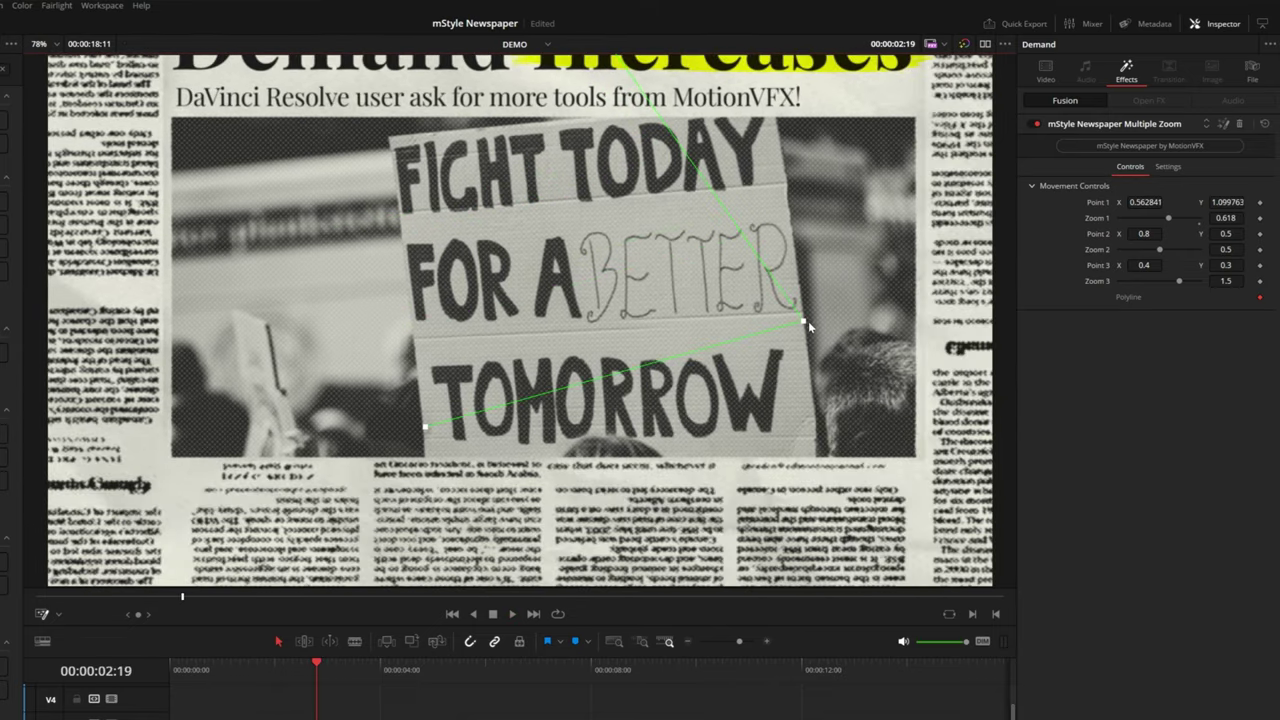
left_click_drag(807, 321, 1015, 52)
left_click_drag(1159, 249, 1056, 234)
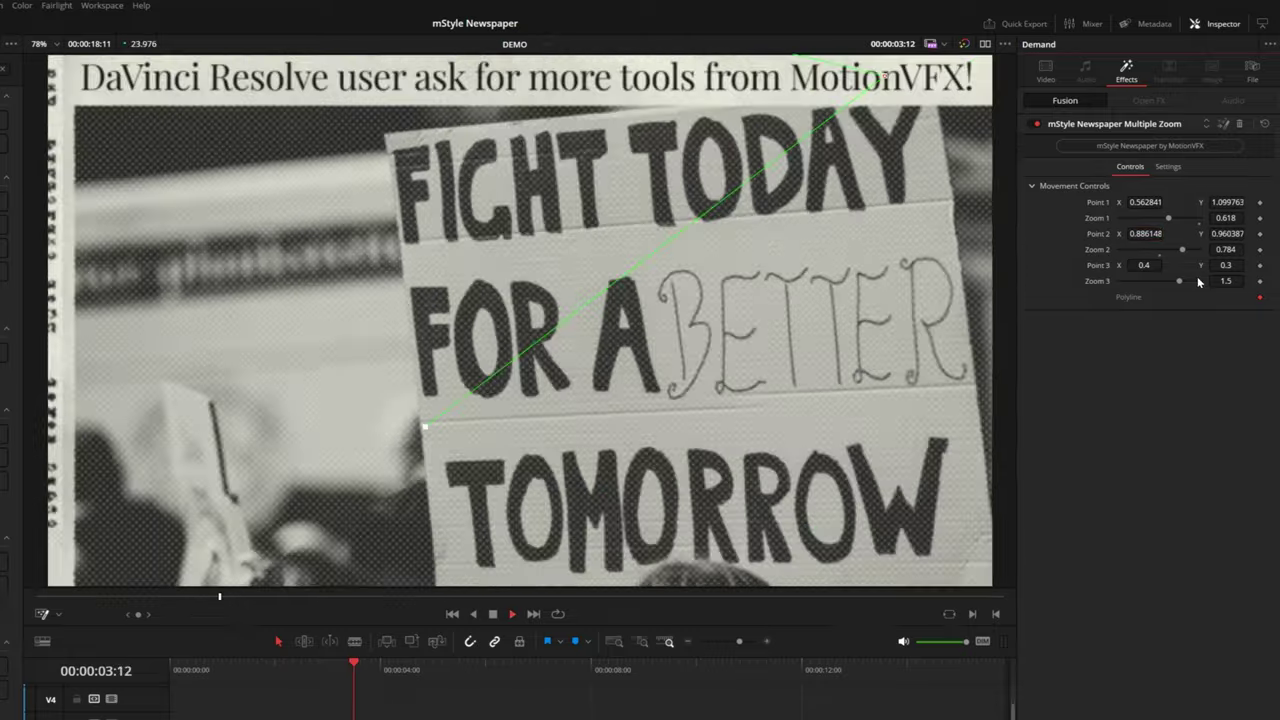
At 00:00:04:00, centre Point 3 on the protest sign at about X 0.73, Y 0.54 and set Zoom 3 to 0.567
key("space")
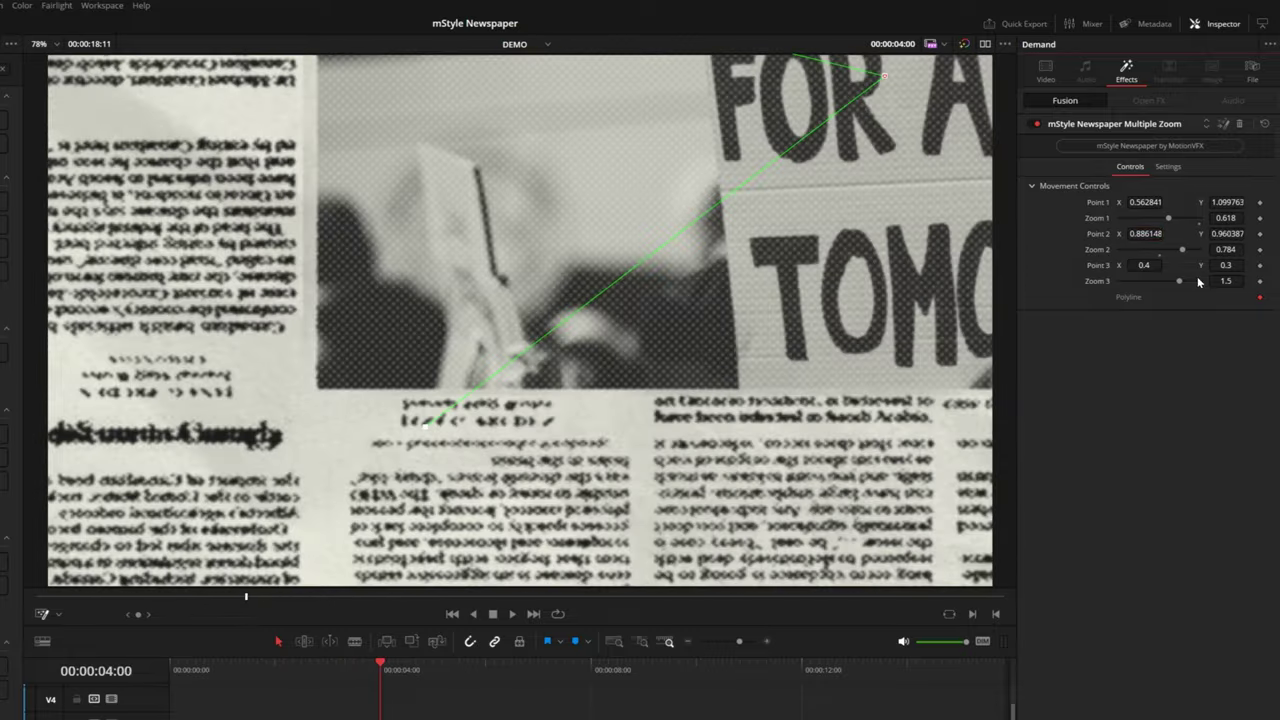
left_click(1180, 281)
left_click_drag(1179, 282, 1157, 282)
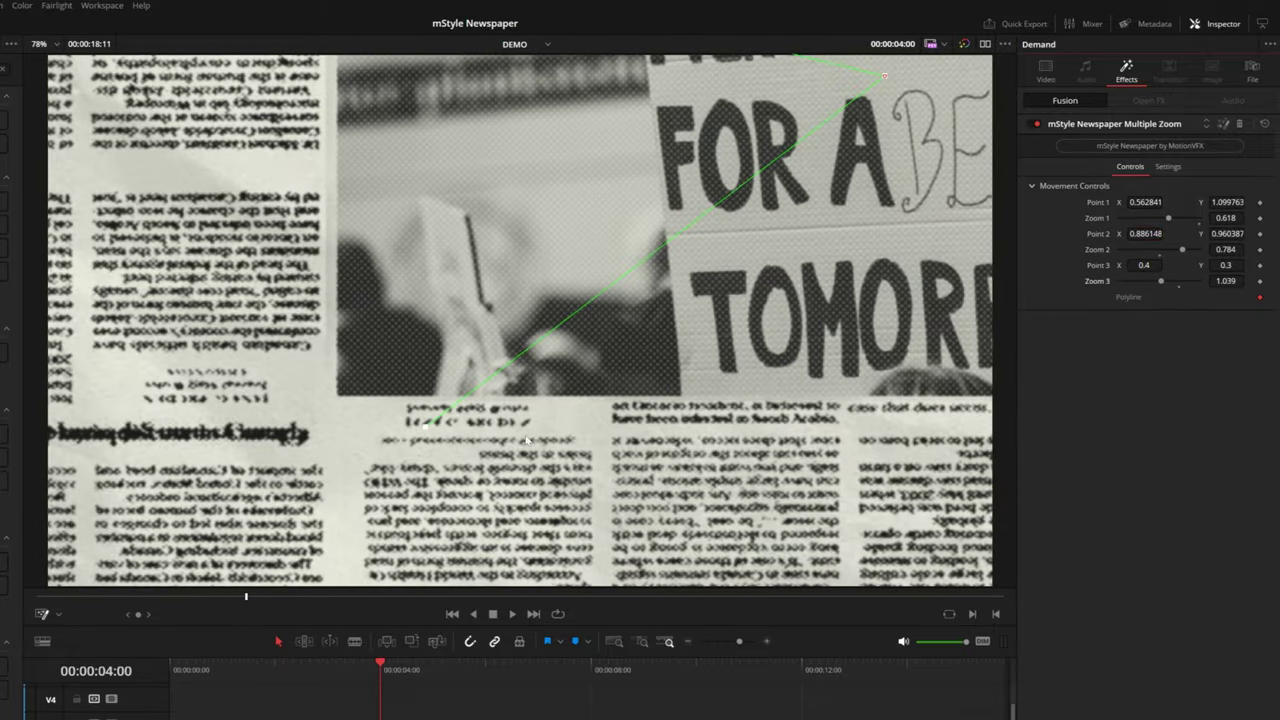
left_click_drag(425, 431, 785, 299)
left_click_drag(1226, 281, 1145, 286)
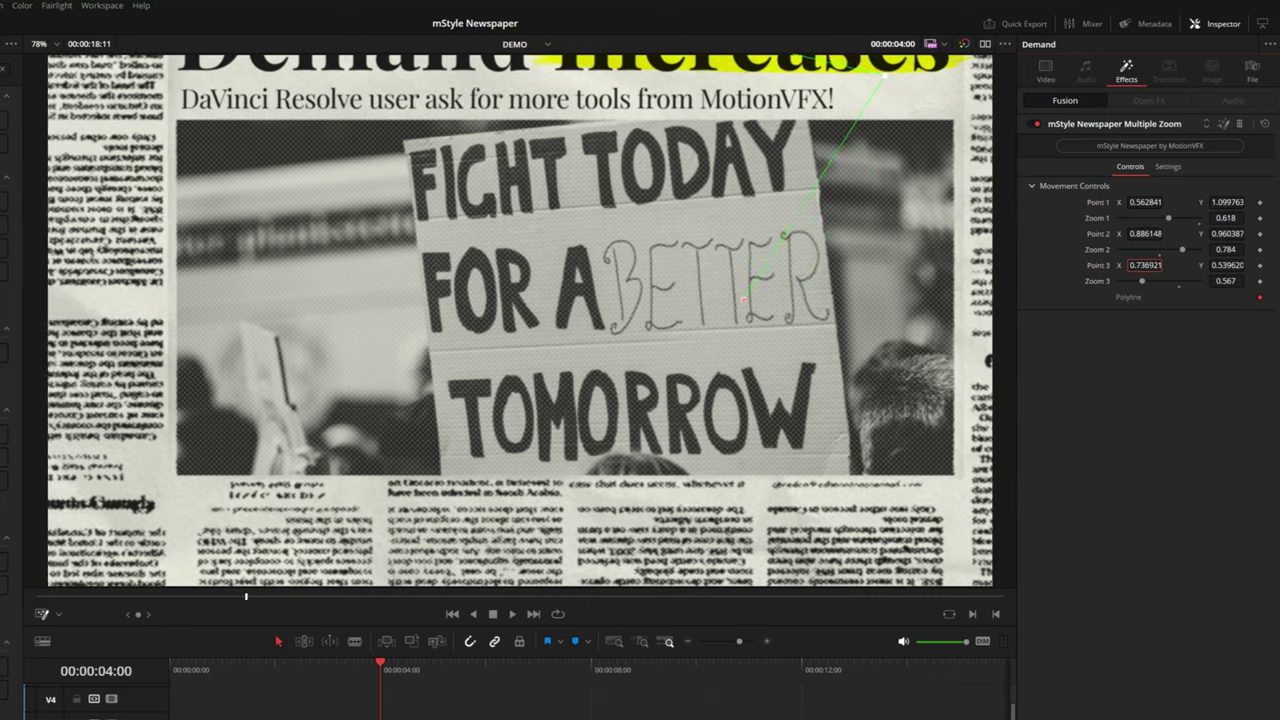
Set Zoom 2 to 1.2 and Point 2 Y to 0.922387, and play the zoom animation from the beginning
key("space")
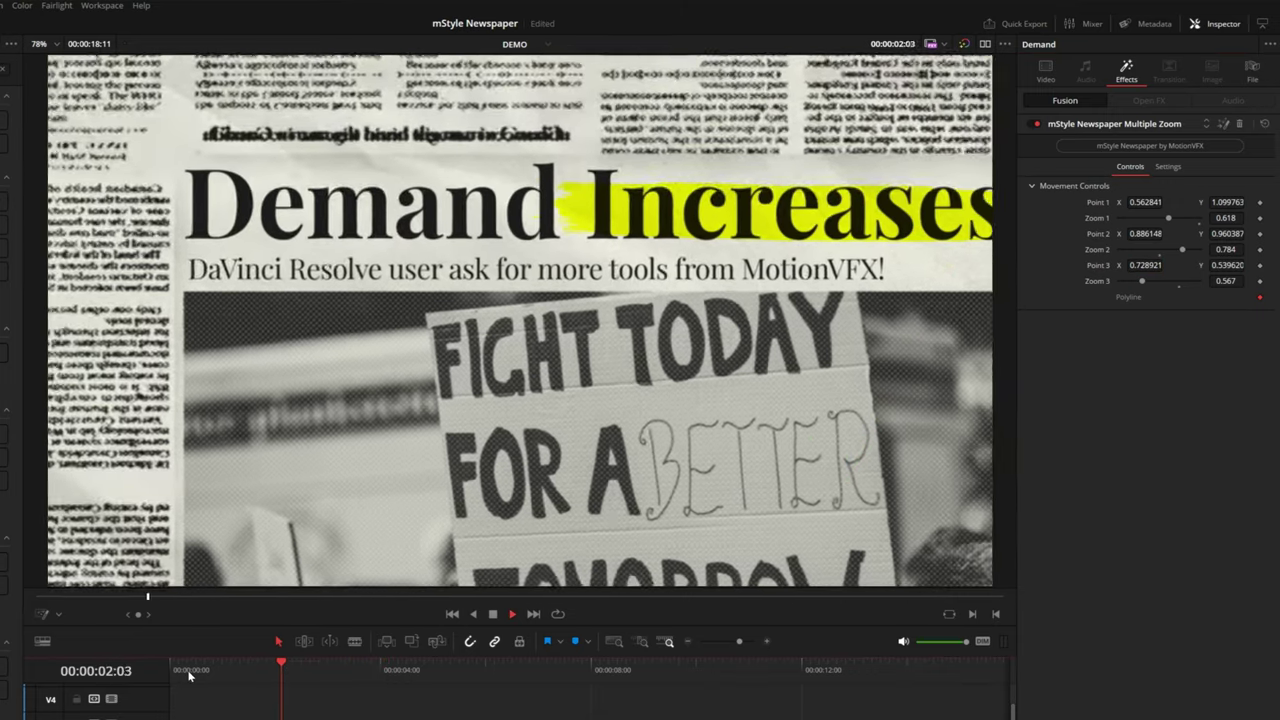
key("space")
left_click_drag(1226, 250, 1245, 250)
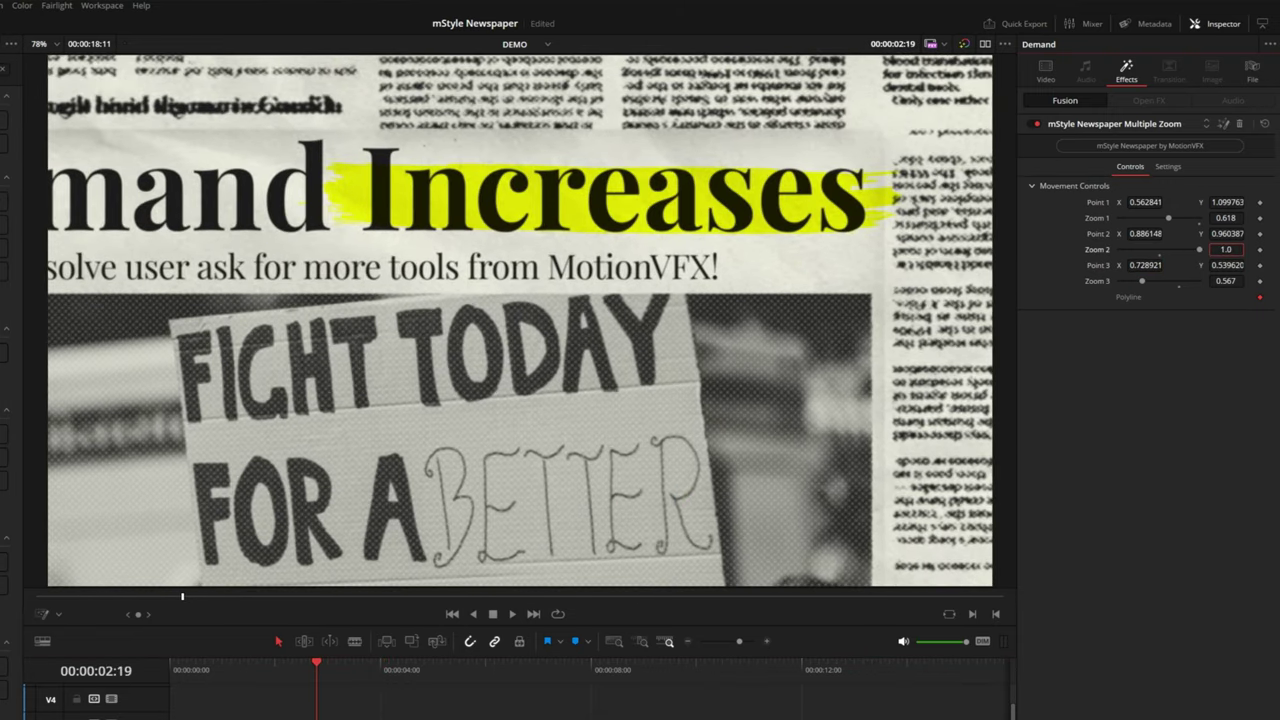
left_click(1227, 249)
type("2")
left_click(1137, 265)
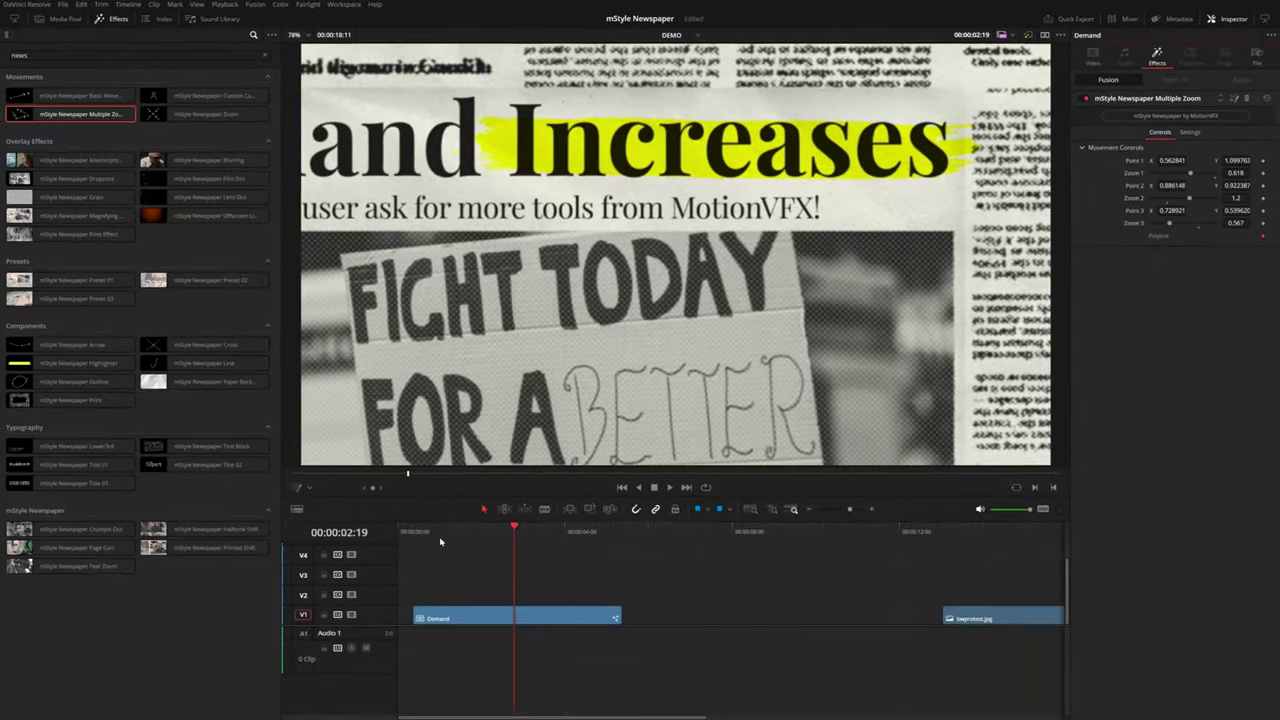
left_click(394, 547)
key("space")
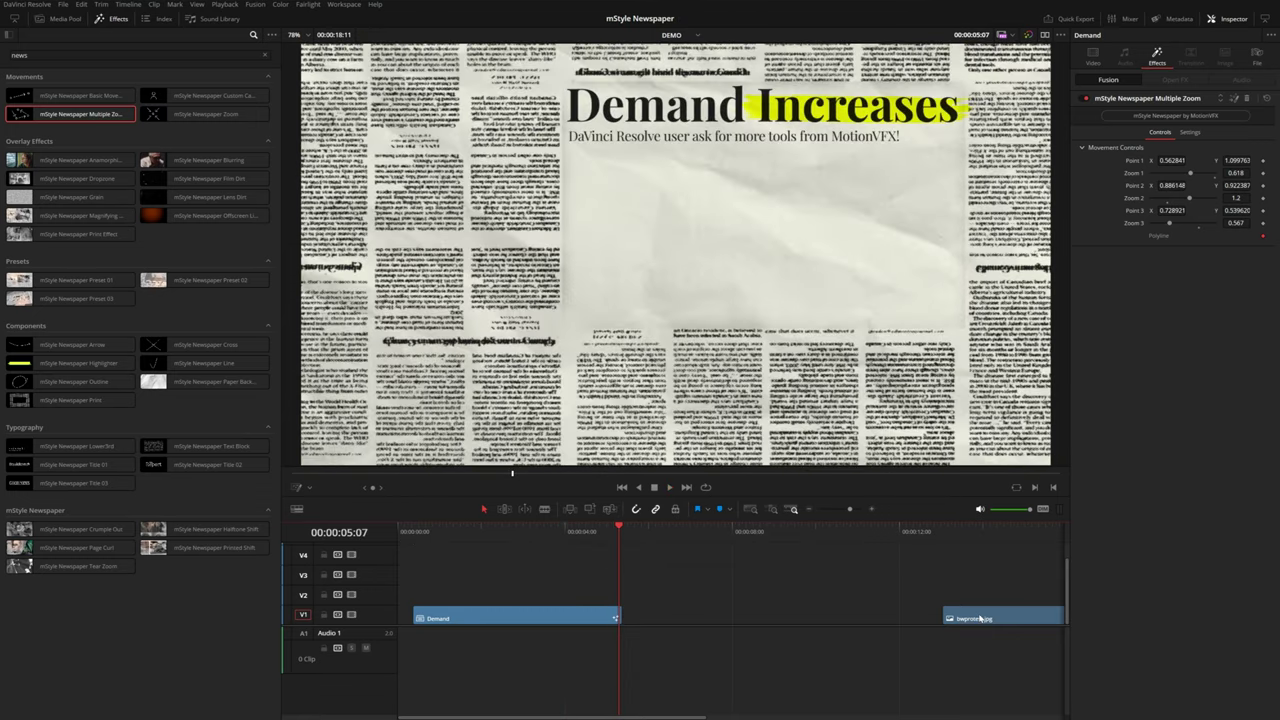
Move the bwprotest.jpg clip earlier on V1 to start at about 6 seconds and apply the mStyle Newspaper Blurring effect to it
left_click_drag(980, 619, 700, 619)
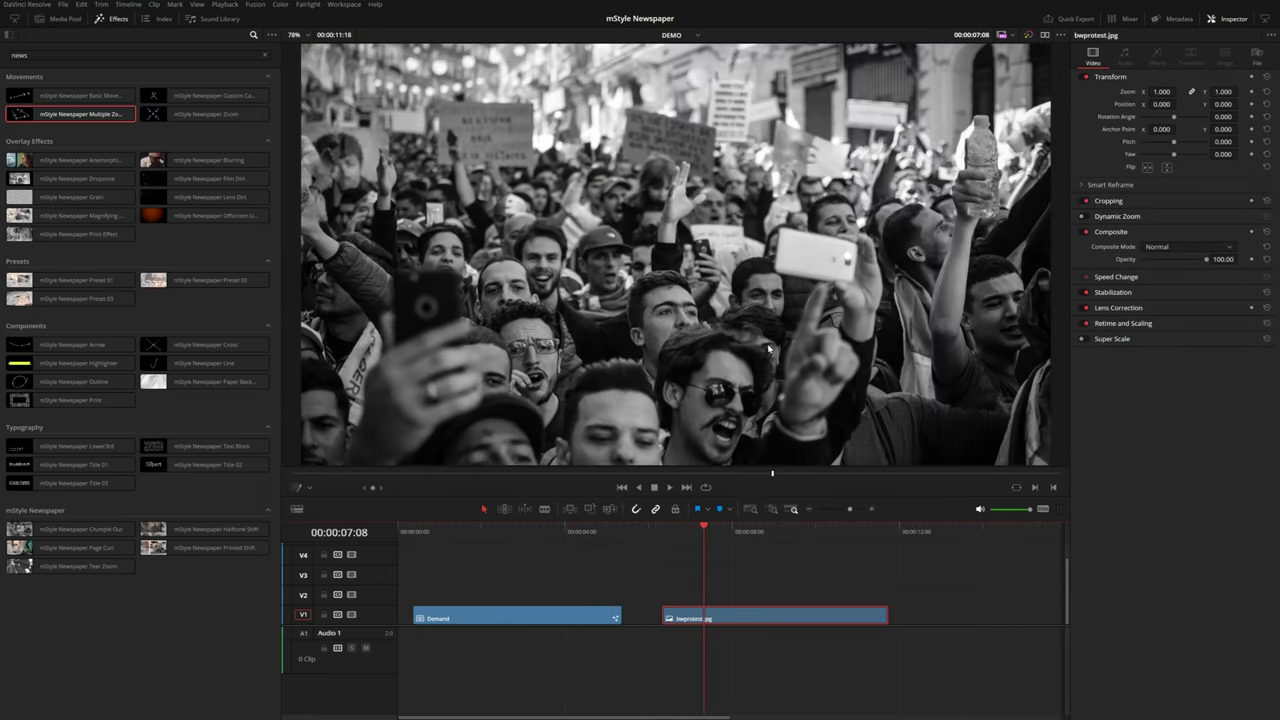
left_click(755, 565)
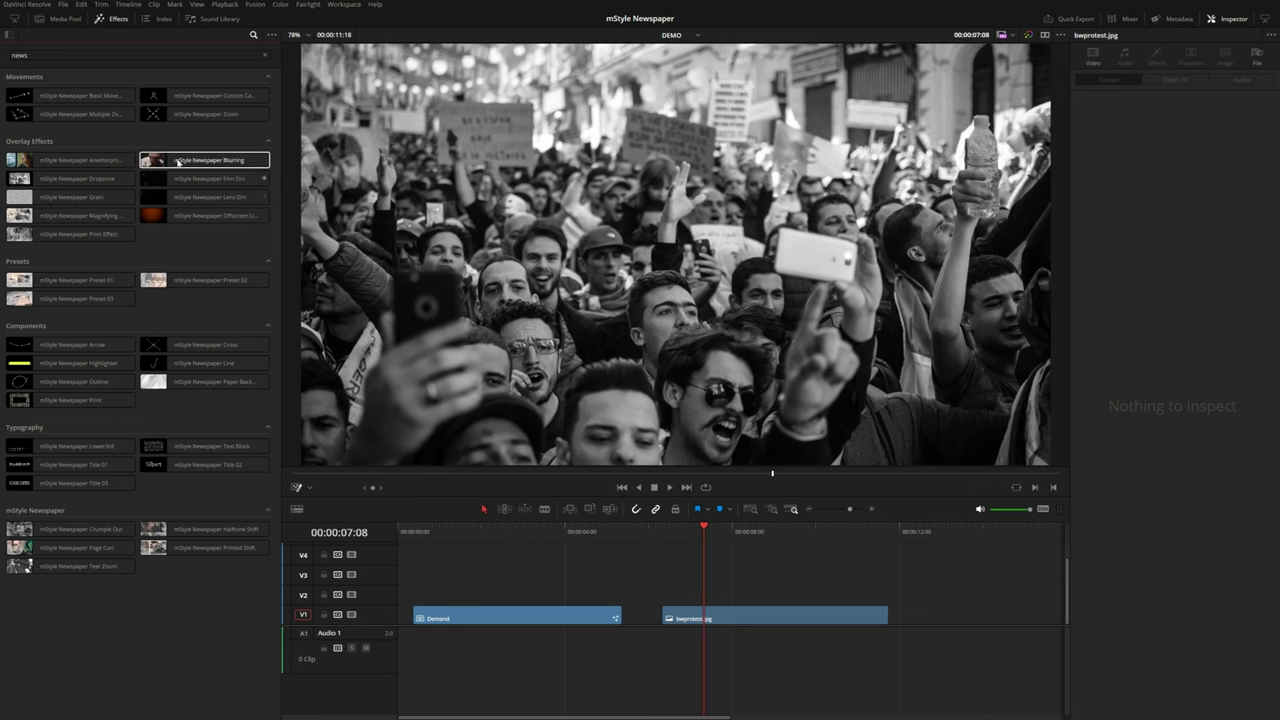
left_click_drag(194, 165, 751, 613)
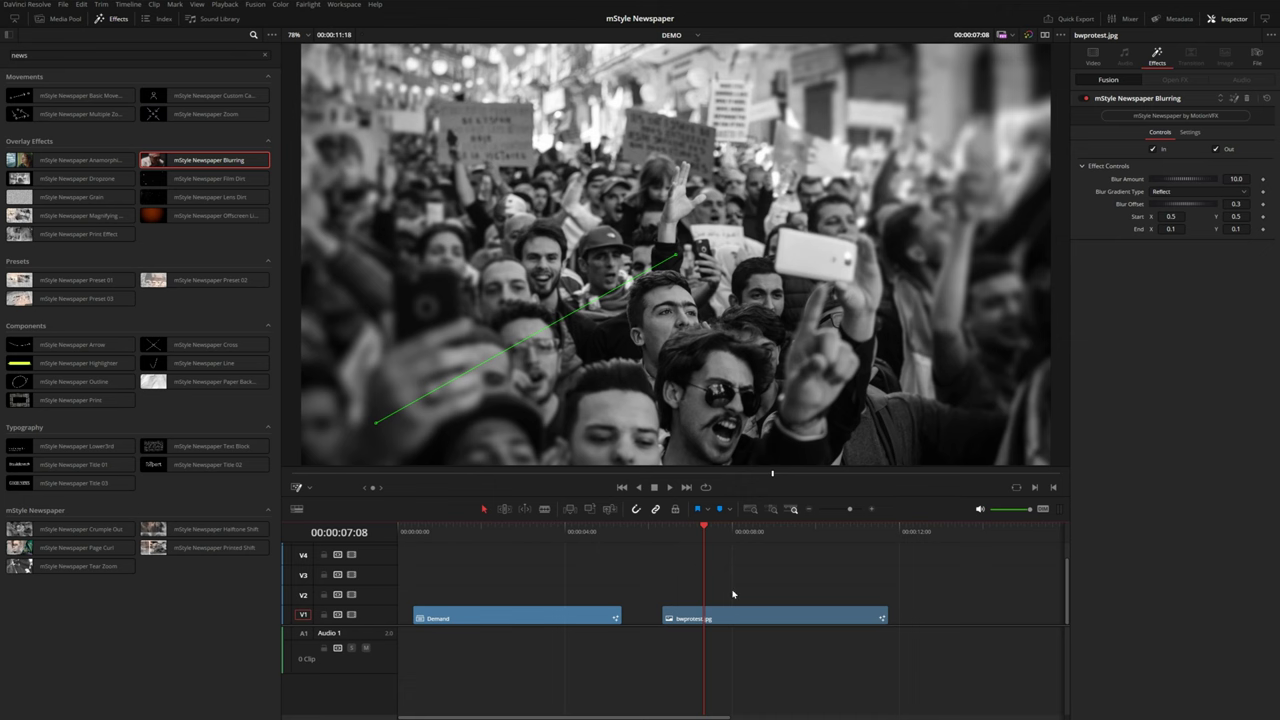
scroll(750, 599, "up", 5)
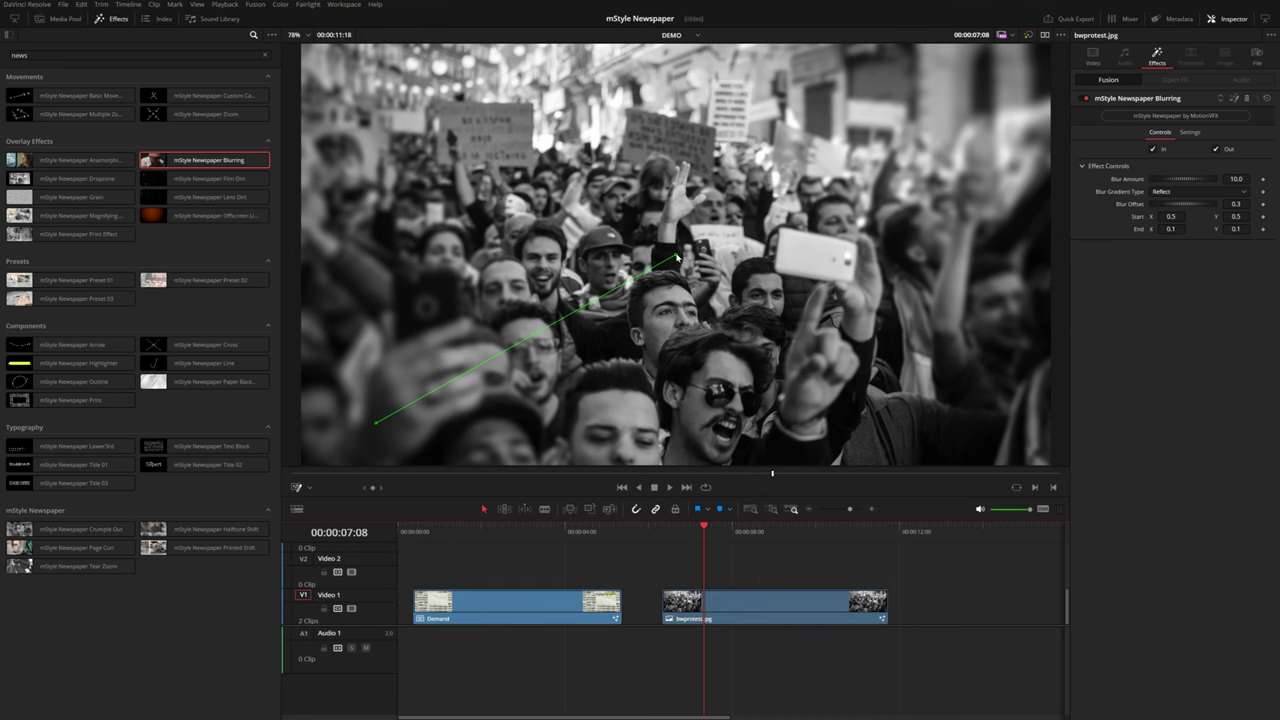
Focus a Radial blur gradient on the man in sunglasses, with Start about X 0.56, Y 0.18 and End about X 0.39, Y 0.41
left_click_drag(677, 258, 719, 388)
left_click_drag(378, 425, 722, 368)
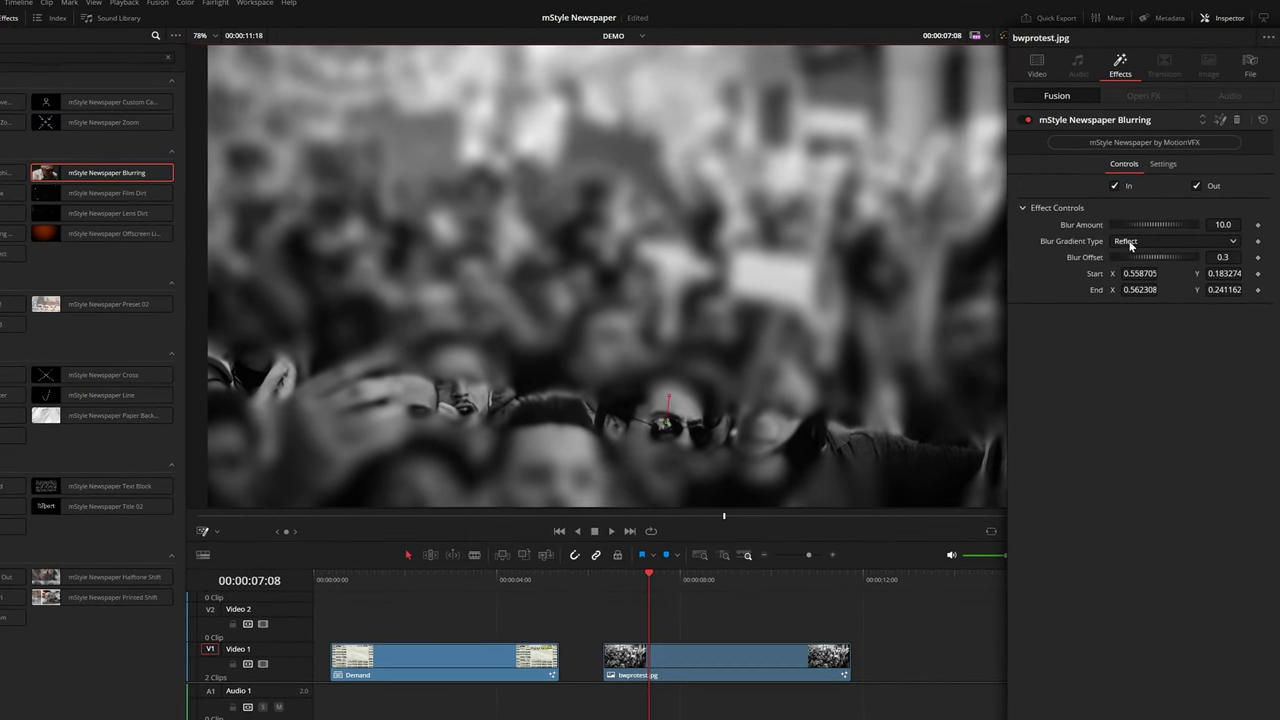
left_click(1131, 243)
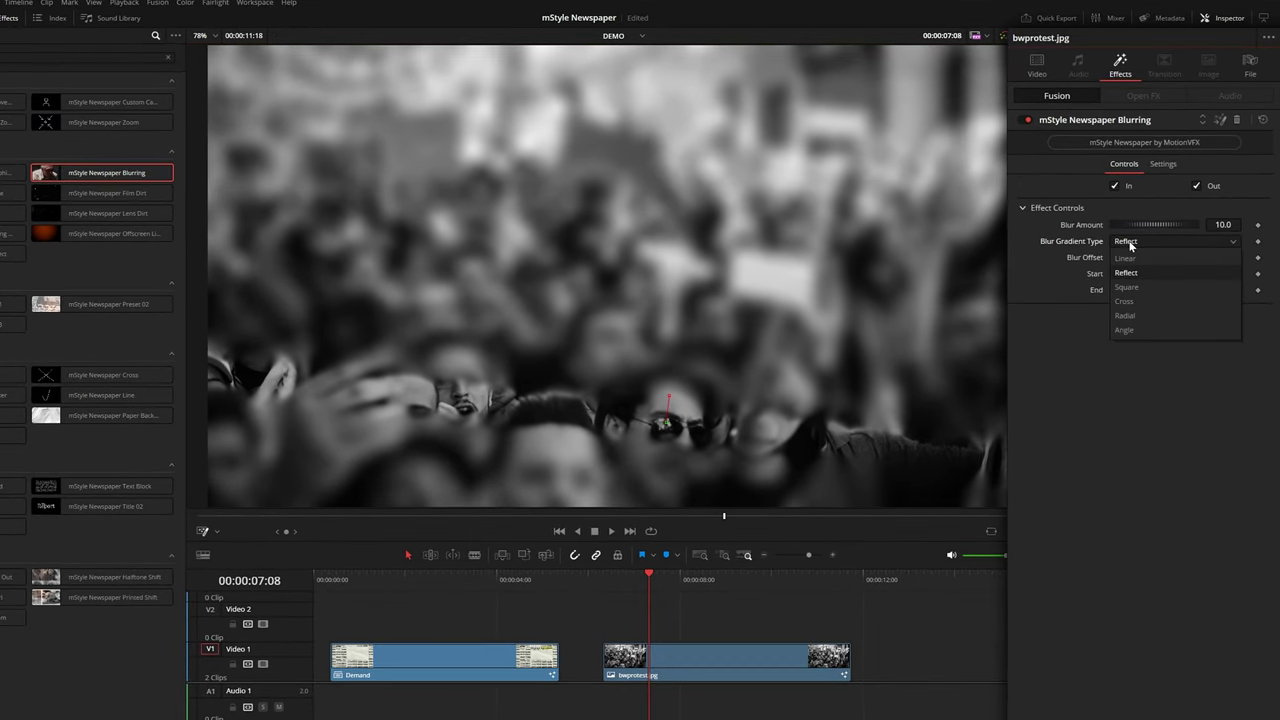
left_click(1130, 315)
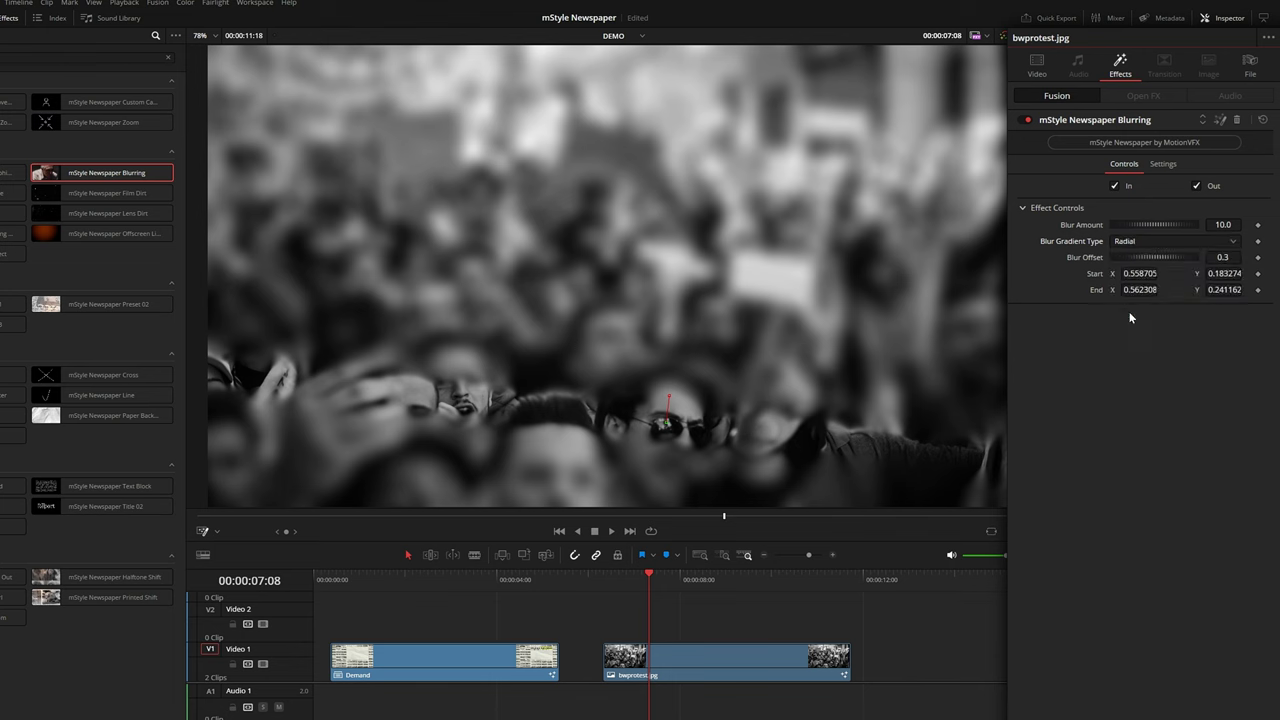
left_click_drag(668, 400, 531, 323)
left_click(668, 424)
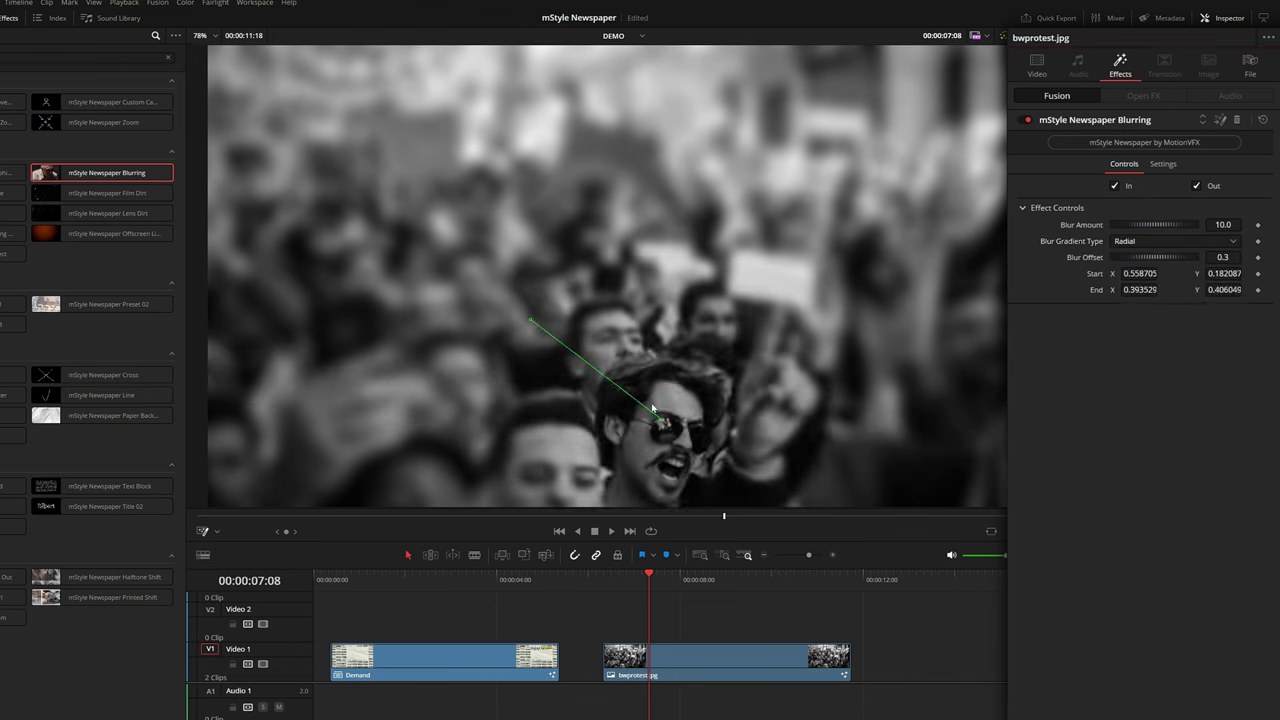
Widen the radial blur gradient to End about X 0.33, Y 0.50, recentre Start at about X 0.56, Y 0.17, and set Blur Amount to 5.913
left_click_drag(531, 322, 476, 273)
left_click_drag(1143, 224, 1053, 230)
left_click_drag(669, 421, 672, 428)
key("shift+grave")
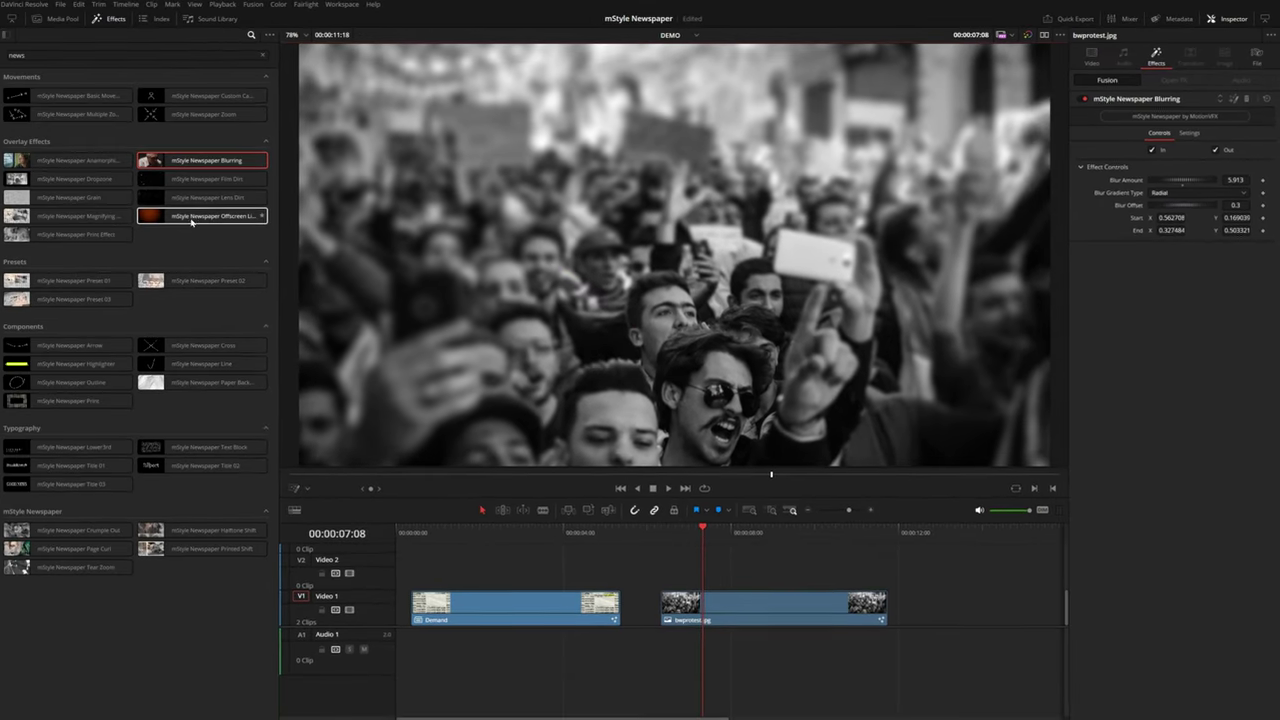
Apply mStyle Newspaper Offscreen Light to the bwprotest.jpg clip and move the light onto the man in sunglasses, about X 0.58, Y 0.16
left_click_drag(146, 226, 742, 608)
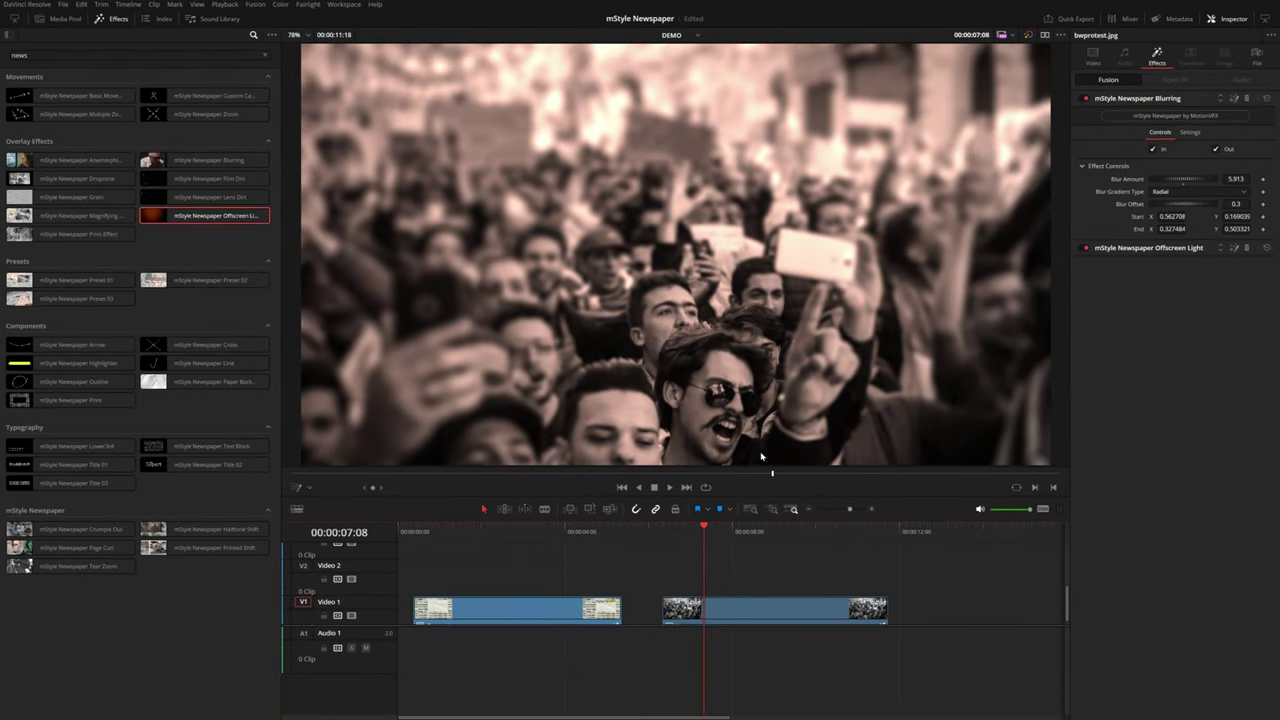
left_click(727, 592)
left_click(1148, 248)
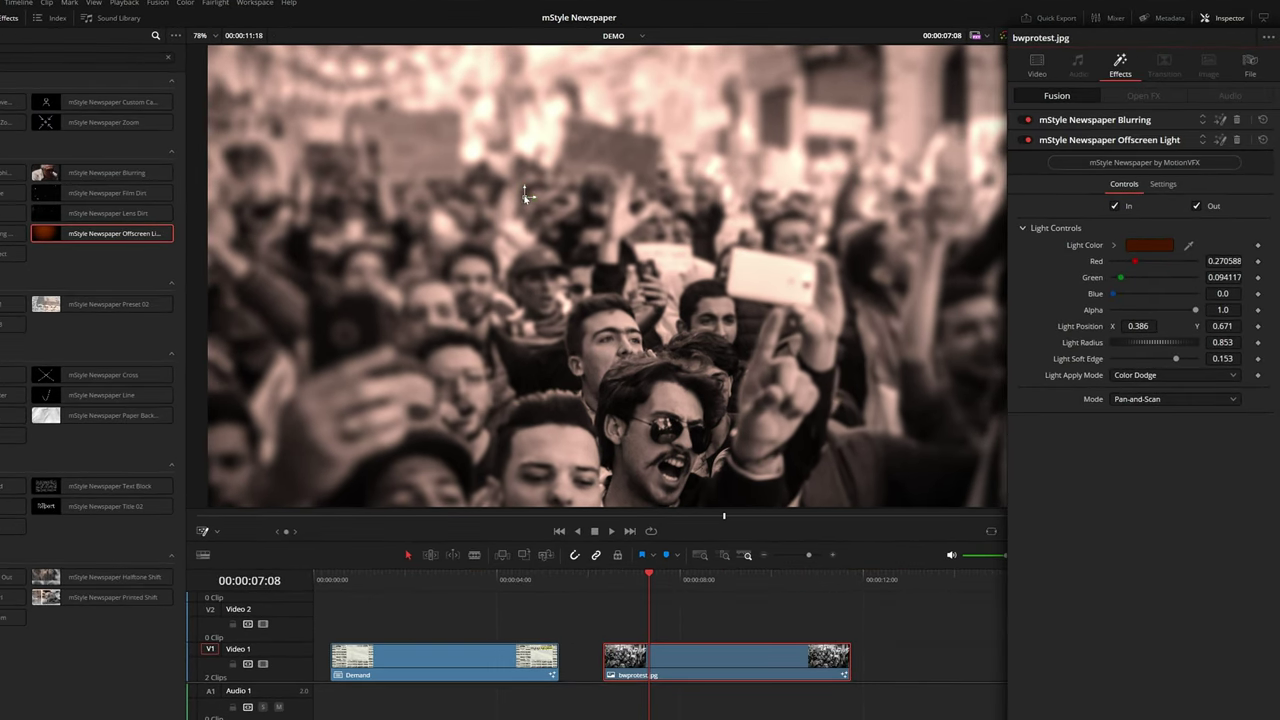
left_click_drag(525, 196, 672, 417)
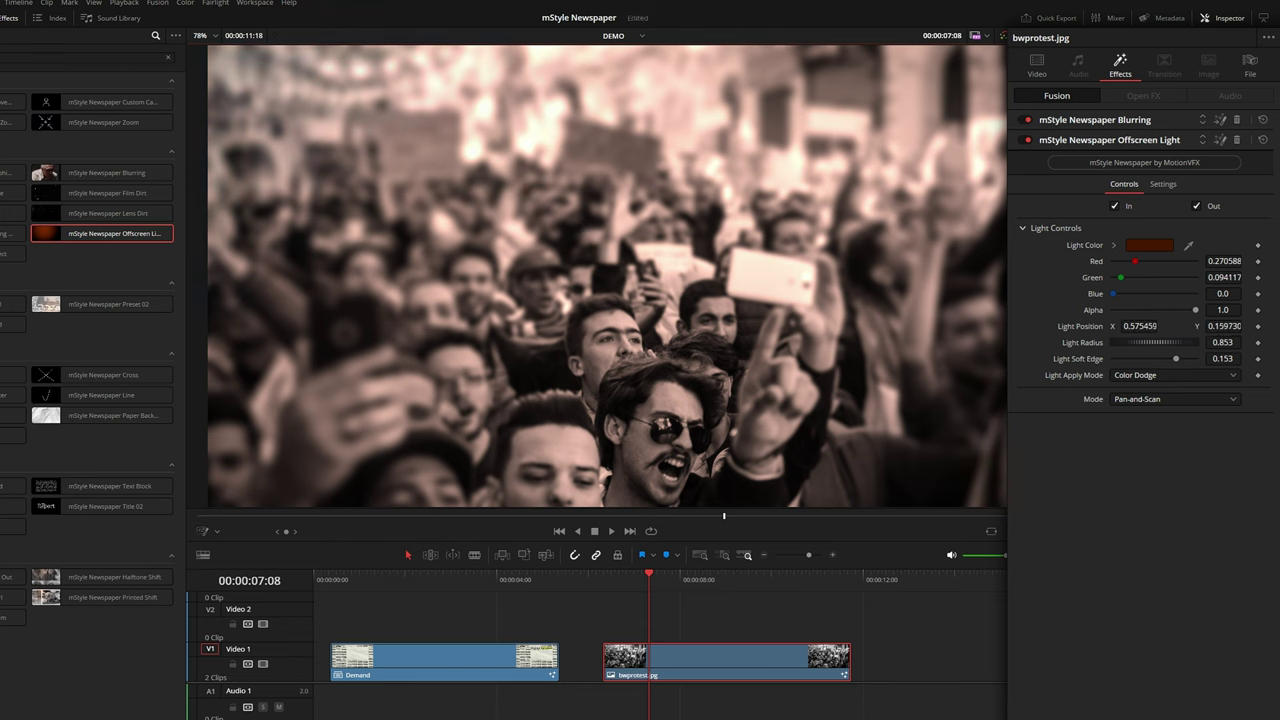
Set Light Position to about X 0.558, Y 0.172, Light Radius to 0.411 and Light Soft Edge to 0.0898, and play the clip
left_click_drag(1174, 341, 1131, 327)
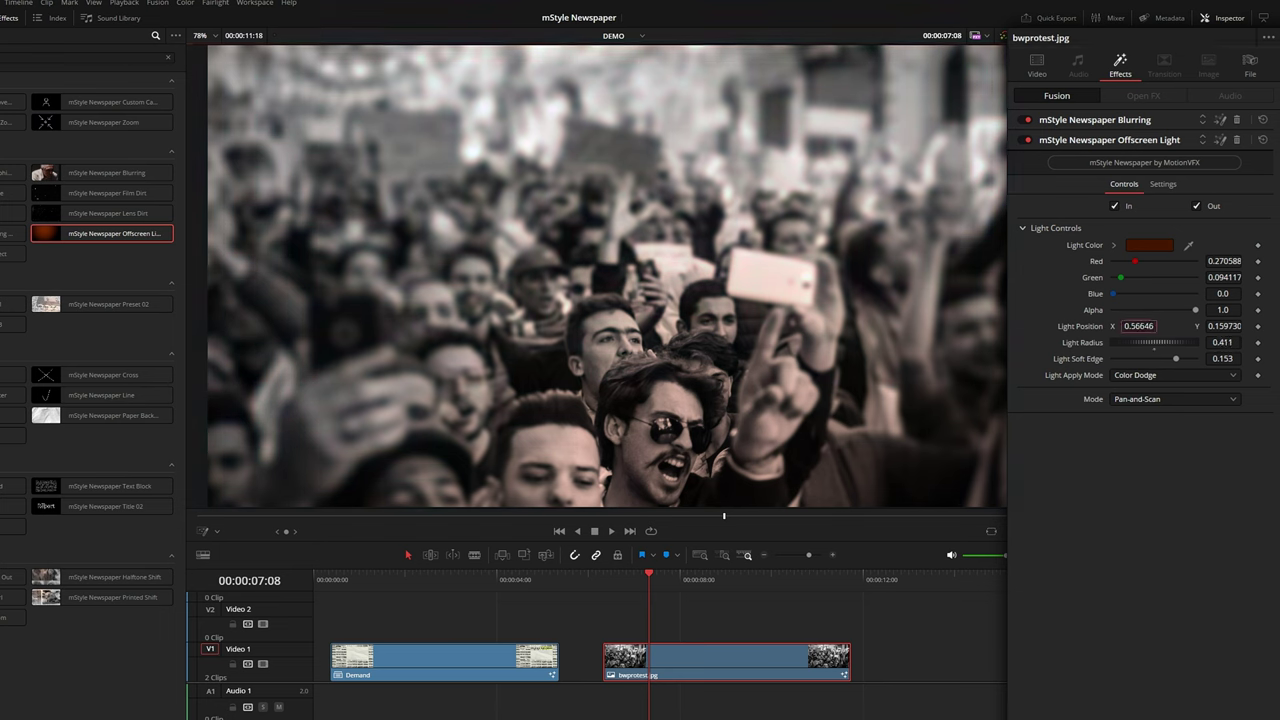
left_click_drag(1224, 326, 1236, 326)
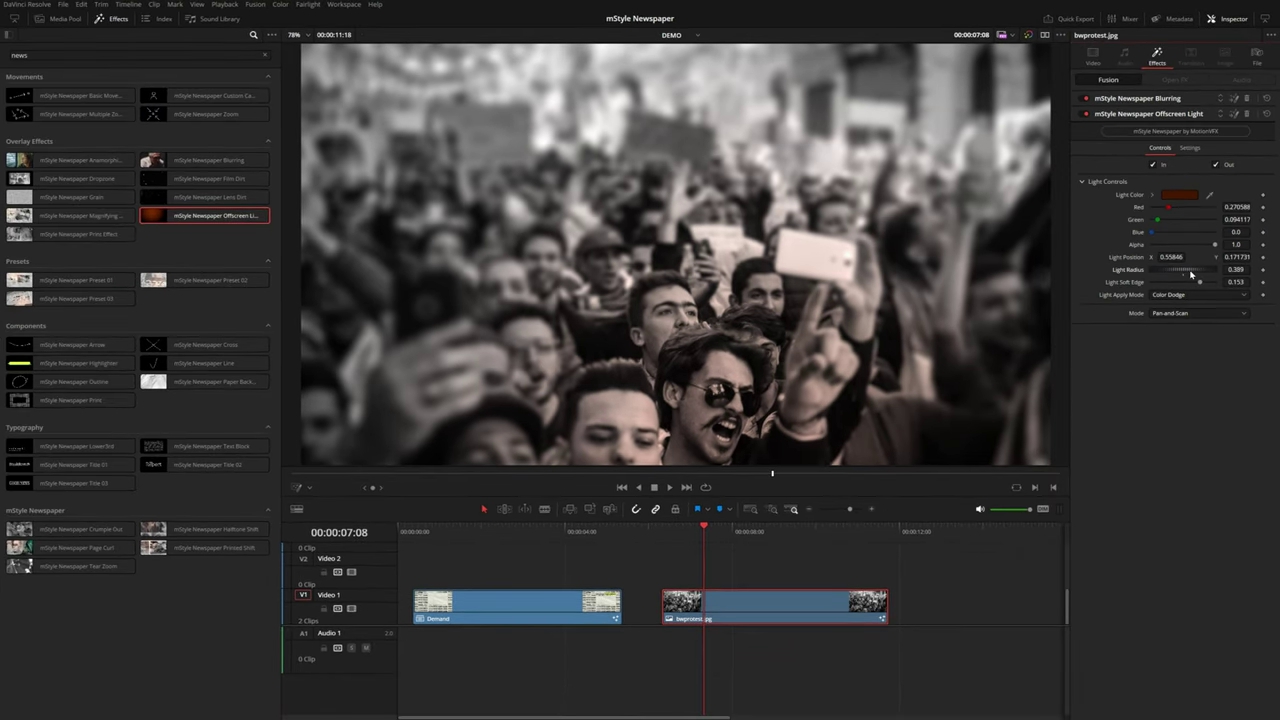
left_click_drag(1197, 283, 1180, 283)
left_click(662, 530)
key("space")
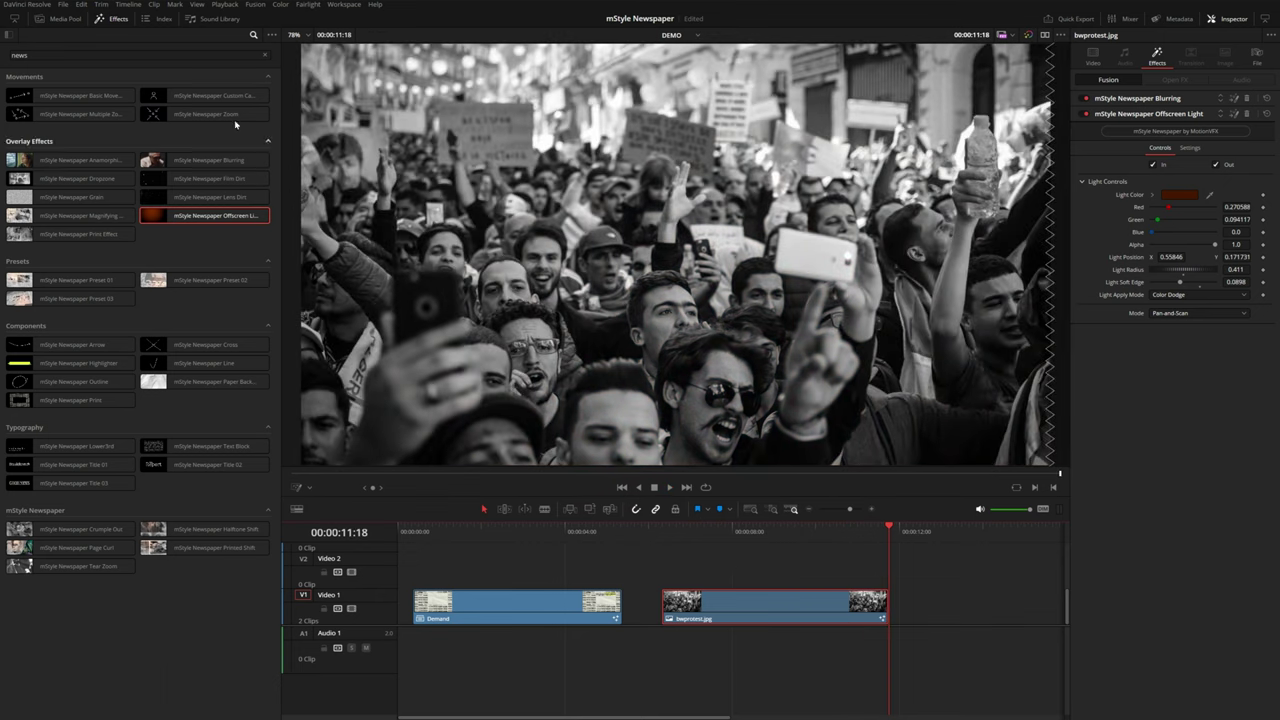
Apply the mStyle Newspaper Custom Camera effect to the bwprotest.jpg clip and play it from the clip's start
left_click_drag(199, 94, 764, 606)
left_click(665, 533)
key("space")
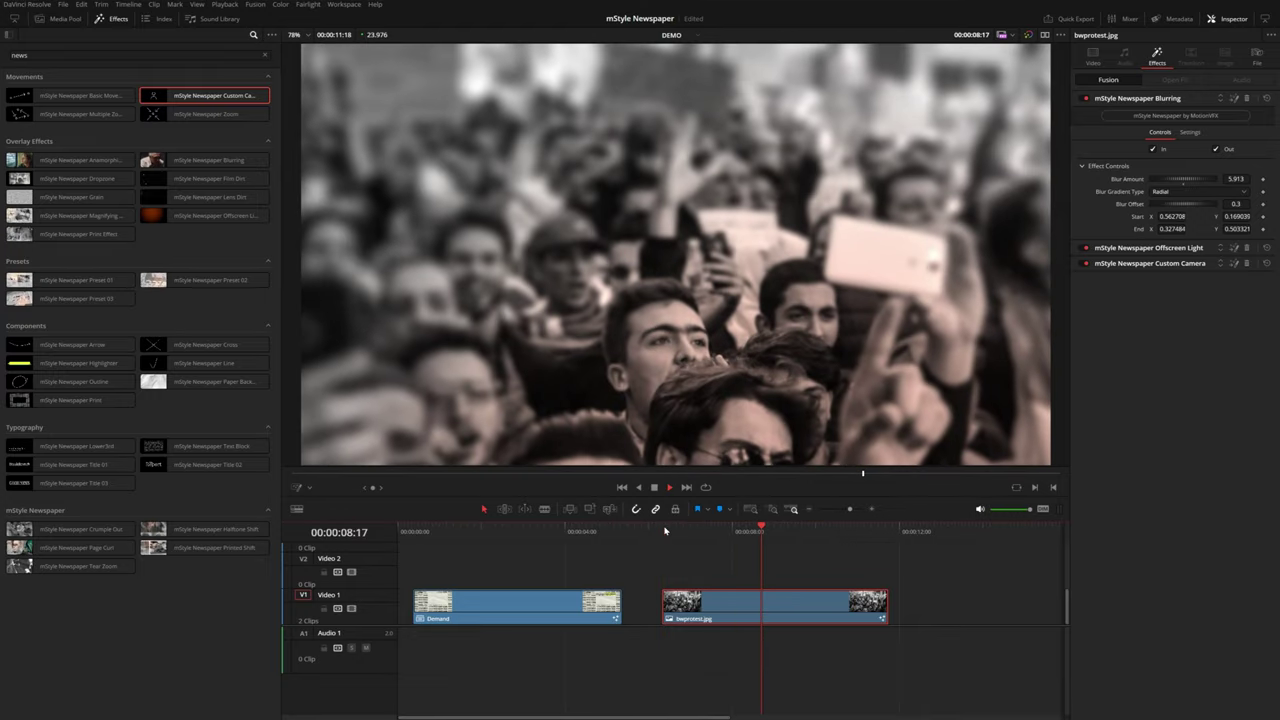
key("space")
Set the Custom Camera's In Duration to 0.3495 and Out Duration to 0.338, checking the move from the clip's start
left_click(1158, 265)
left_click(1150, 129)
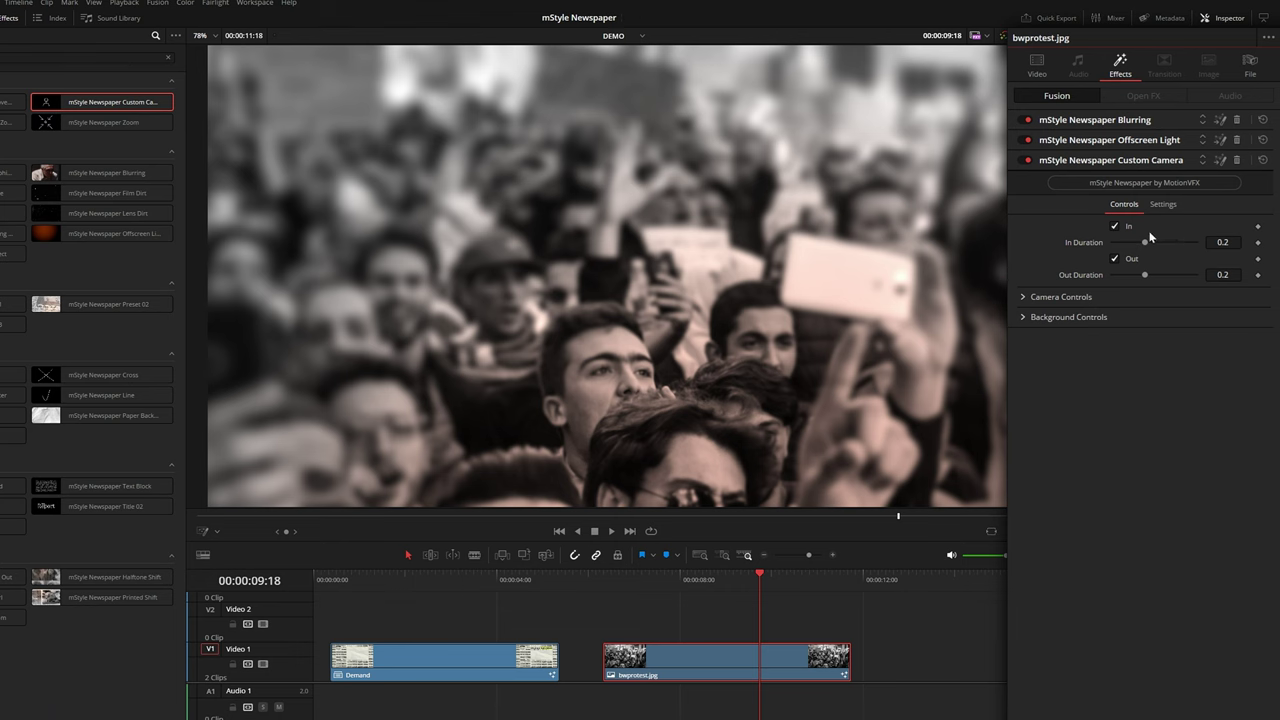
left_click(604, 586)
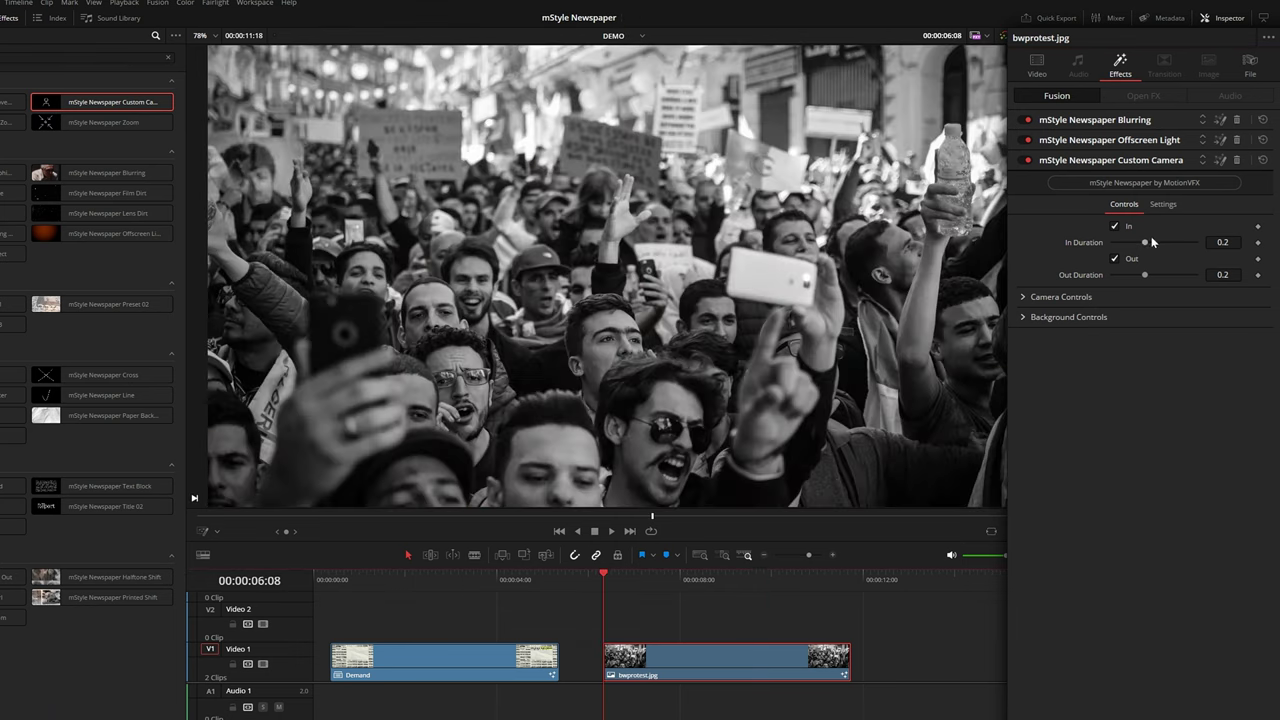
left_click_drag(1146, 243, 1172, 244)
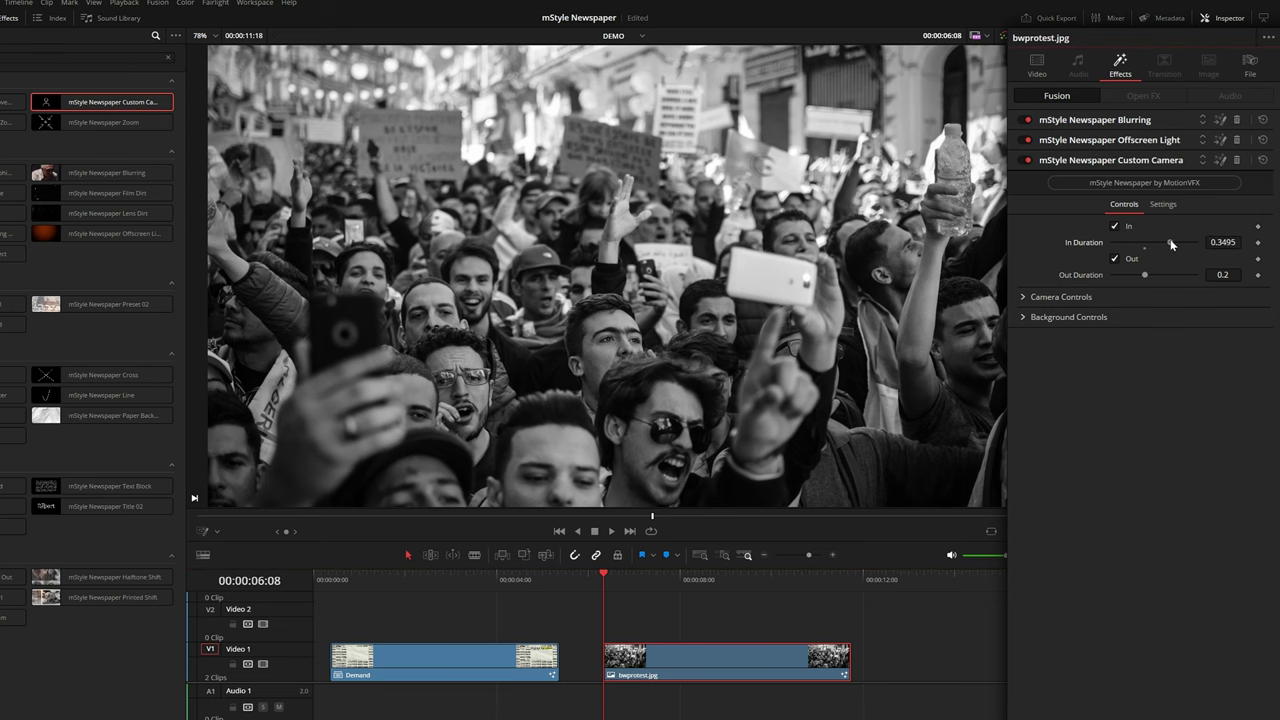
key("space")
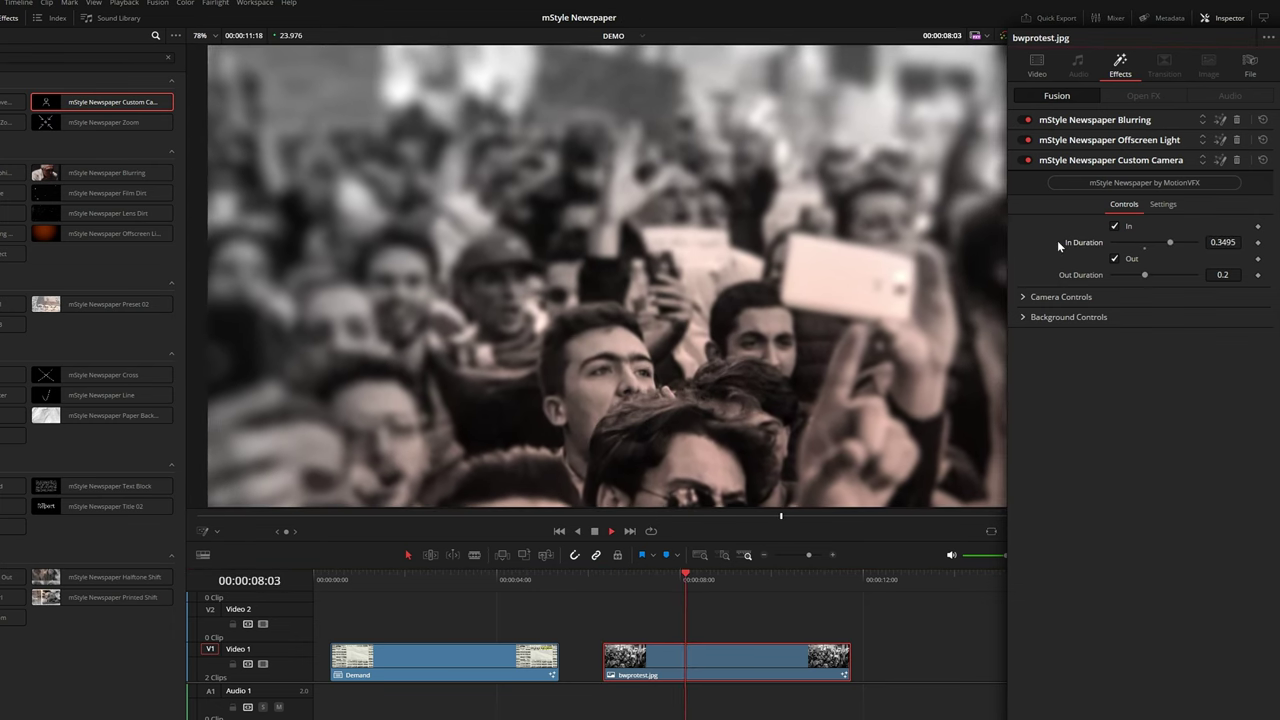
key("space")
mouse_move(1146, 274)
left_mouse_down()
mouse_move(1126, 279)
mouse_move(1168, 274)
left_mouse_up()
key("space")
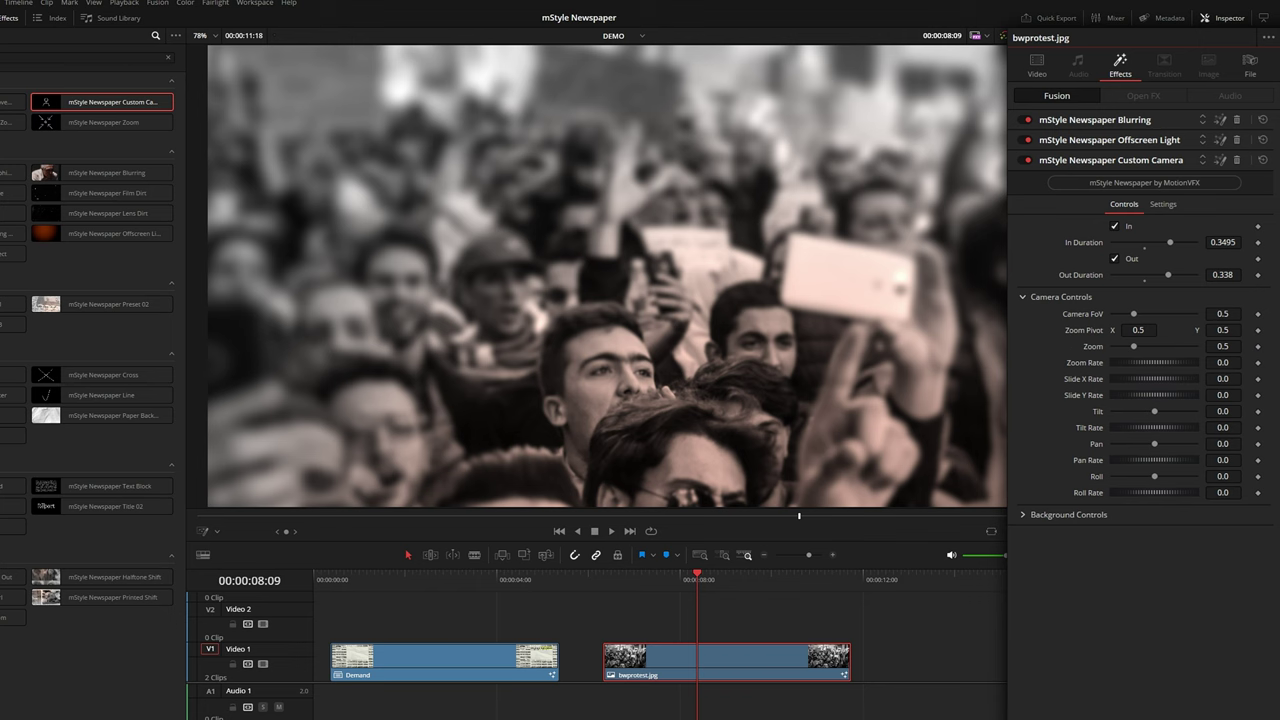
Place the Custom Camera's Zoom Pivot below the man in sunglasses at about X 0.602, Y 0.024, and play the clip from its start
key("shift+grave")
left_click_drag(618, 278, 697, 461)
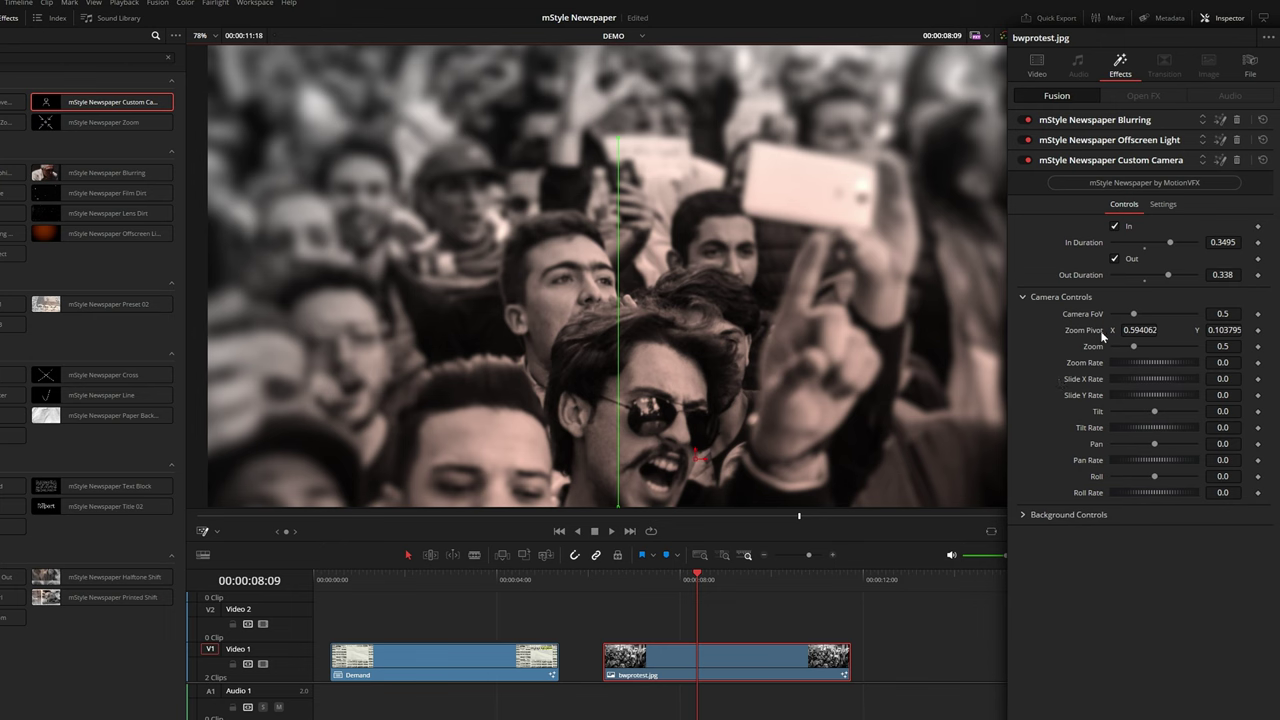
left_click_drag(697, 458, 703, 495)
left_click(607, 579)
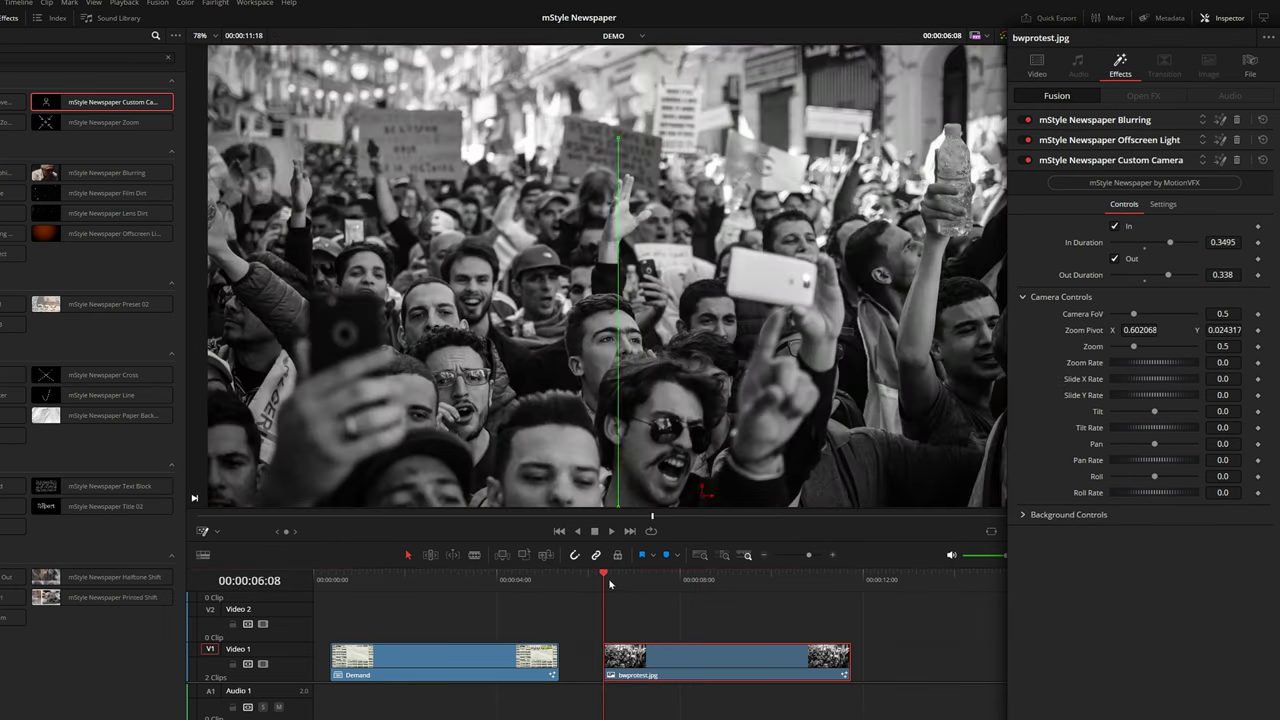
key("space")
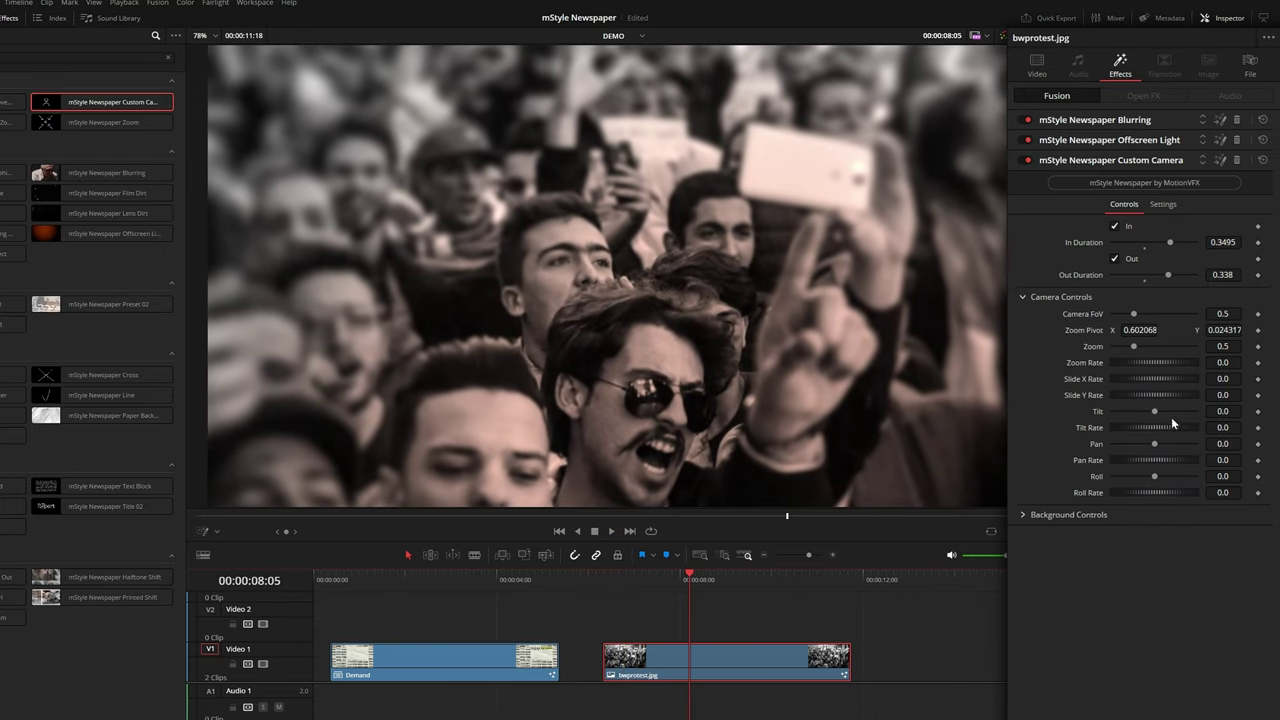
Set the Custom Camera's Tilt to 10.7 and Pan to -26.4, and try magenta as the background gradient colour
left_click_drag(1223, 411, 1119, 444)
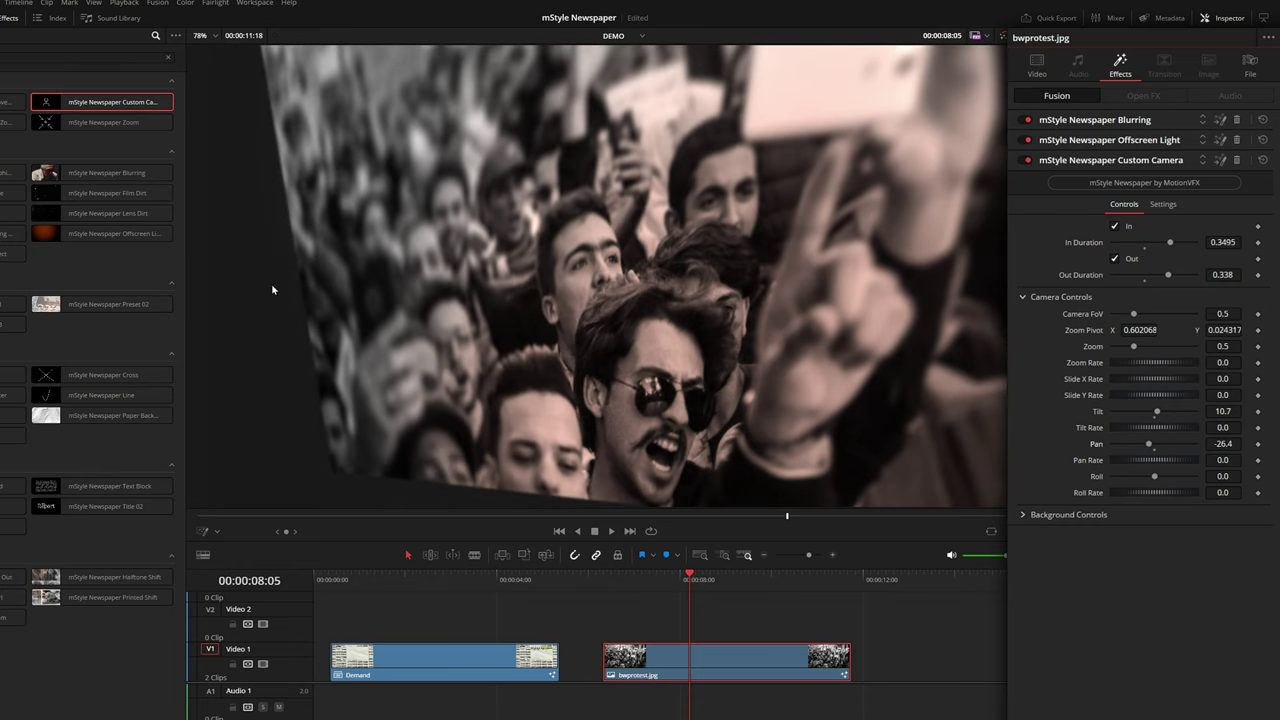
scroll(1030, 500, "down", 1)
left_click(1023, 505)
scroll(1023, 470, "down", 1)
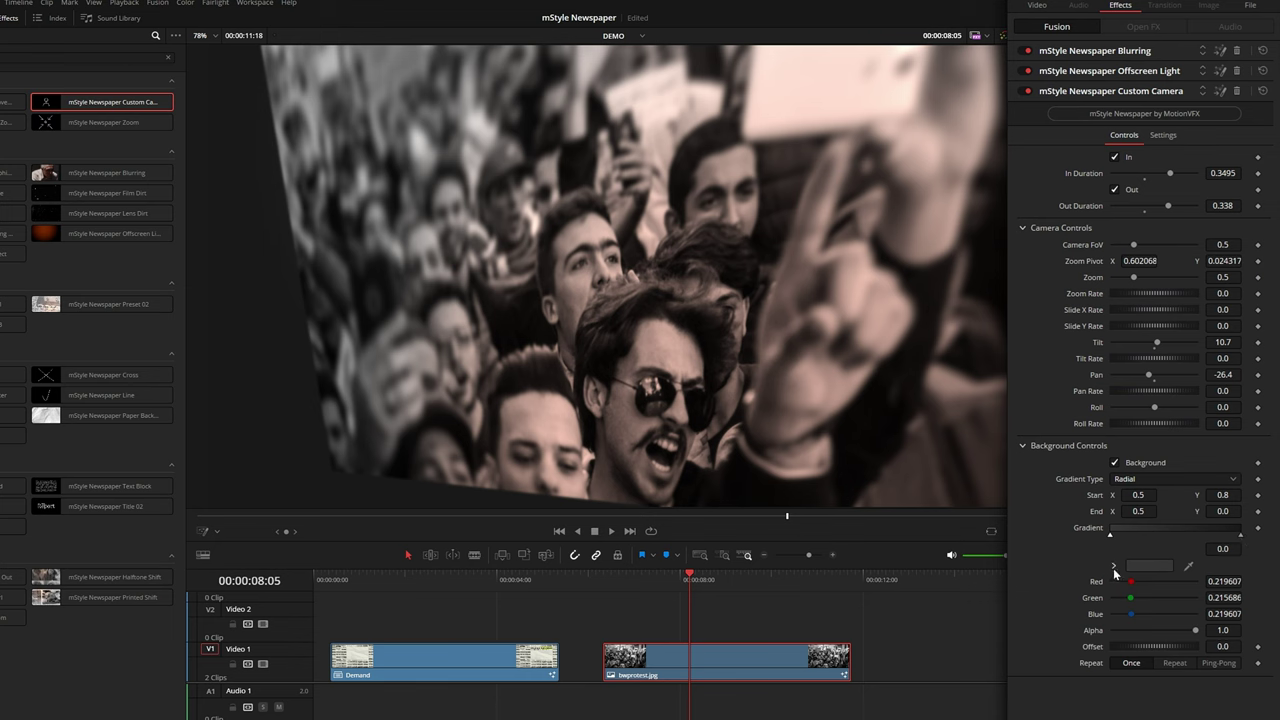
left_click(1115, 570)
left_click_drag(1203, 604, 1224, 570)
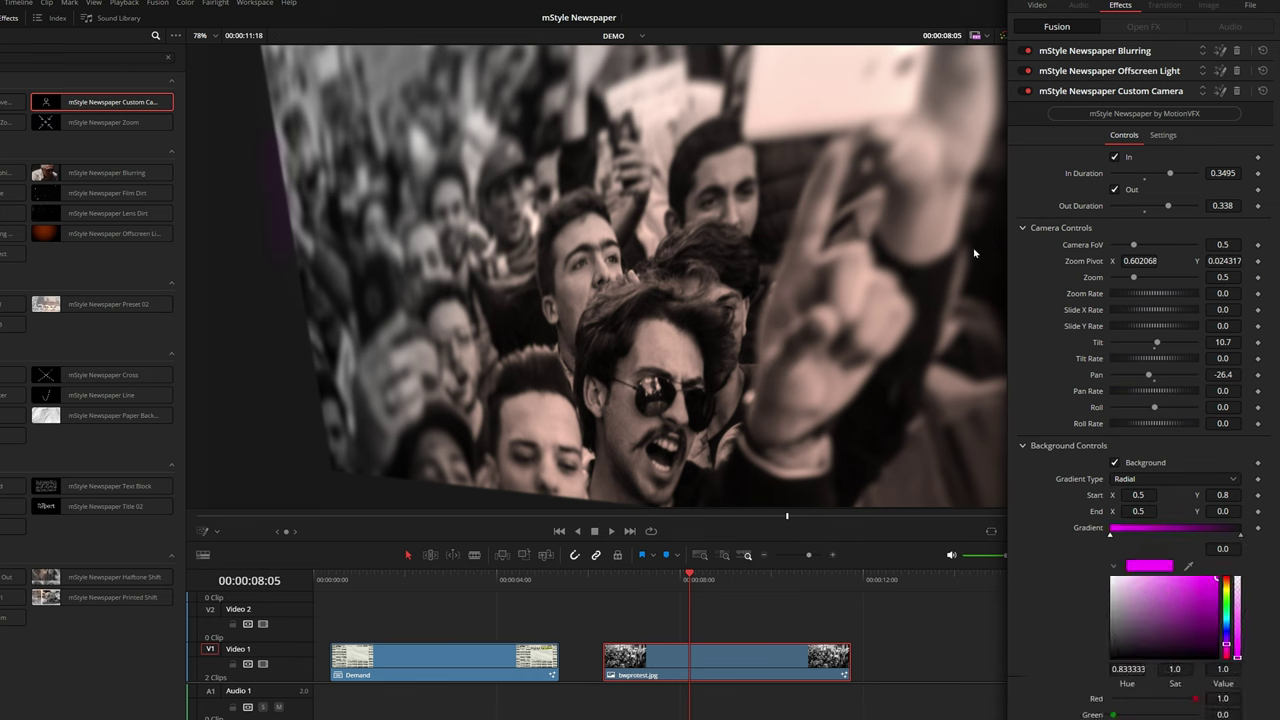
Undo the magenta background colour and reframe the Custom Camera with Tilt 8.1, Pan -14.5 and Zoom 0.974
left_click_drag(1222, 374, 1218, 342)
key("ctrl+z")
key("ctrl+z")
key("ctrl+z")
key("ctrl+z")
key("ctrl+z")
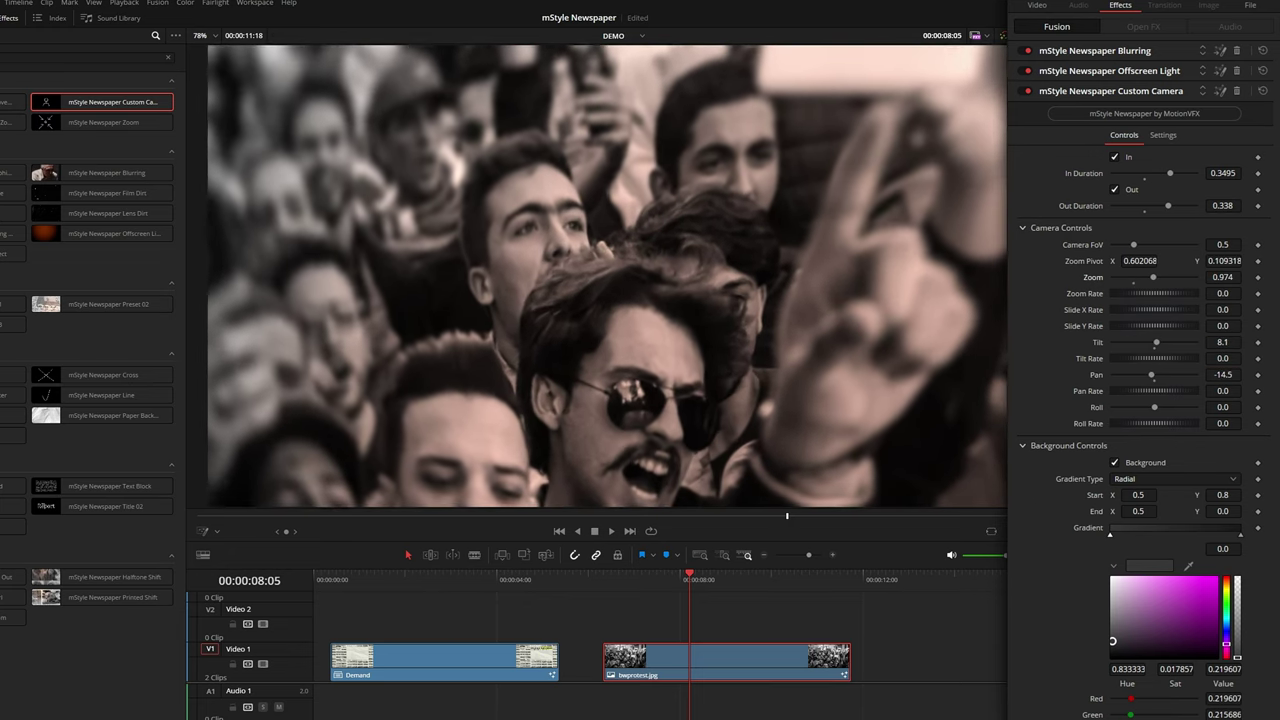
key("ctrl+z")
Fine-tune the camera to Zoom Pivot Y 0.082, Tilt 8.8, Pan -13.9 and Roll 0.9, and play the clip from its start
left_click_drag(1224, 261, 1210, 261)
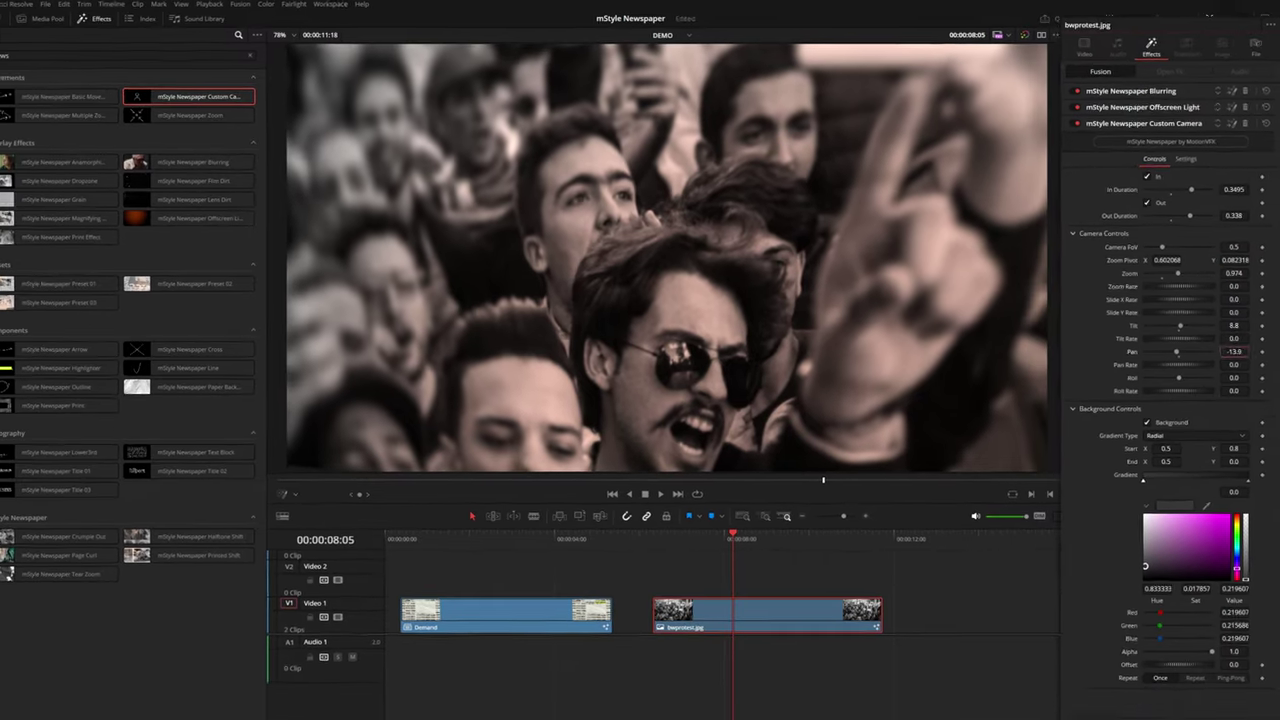
left_click(602, 586)
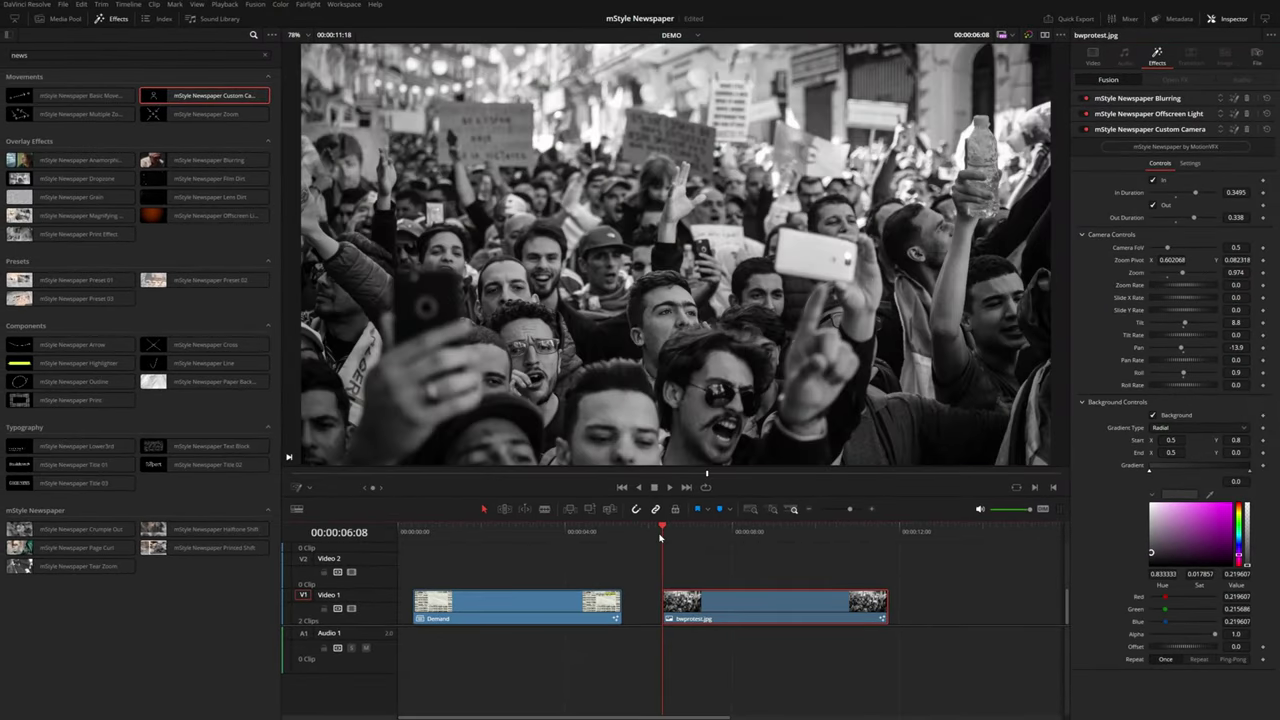
key("space")
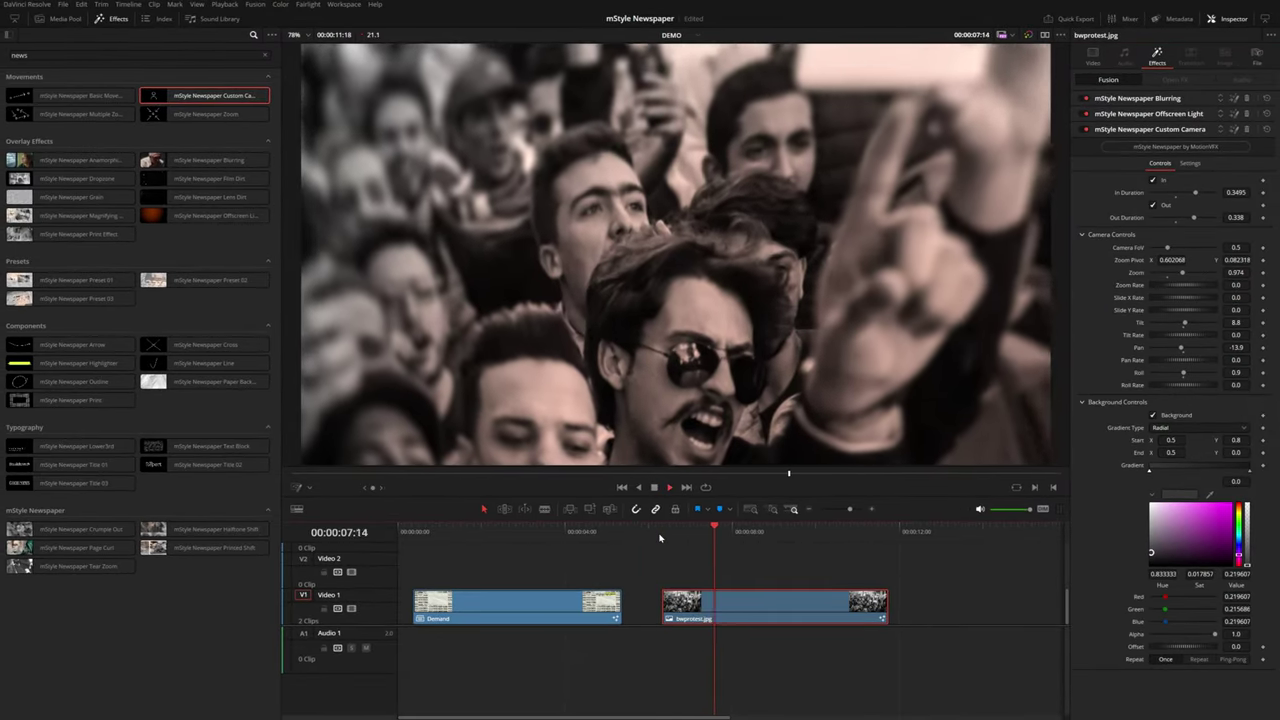
key("space")
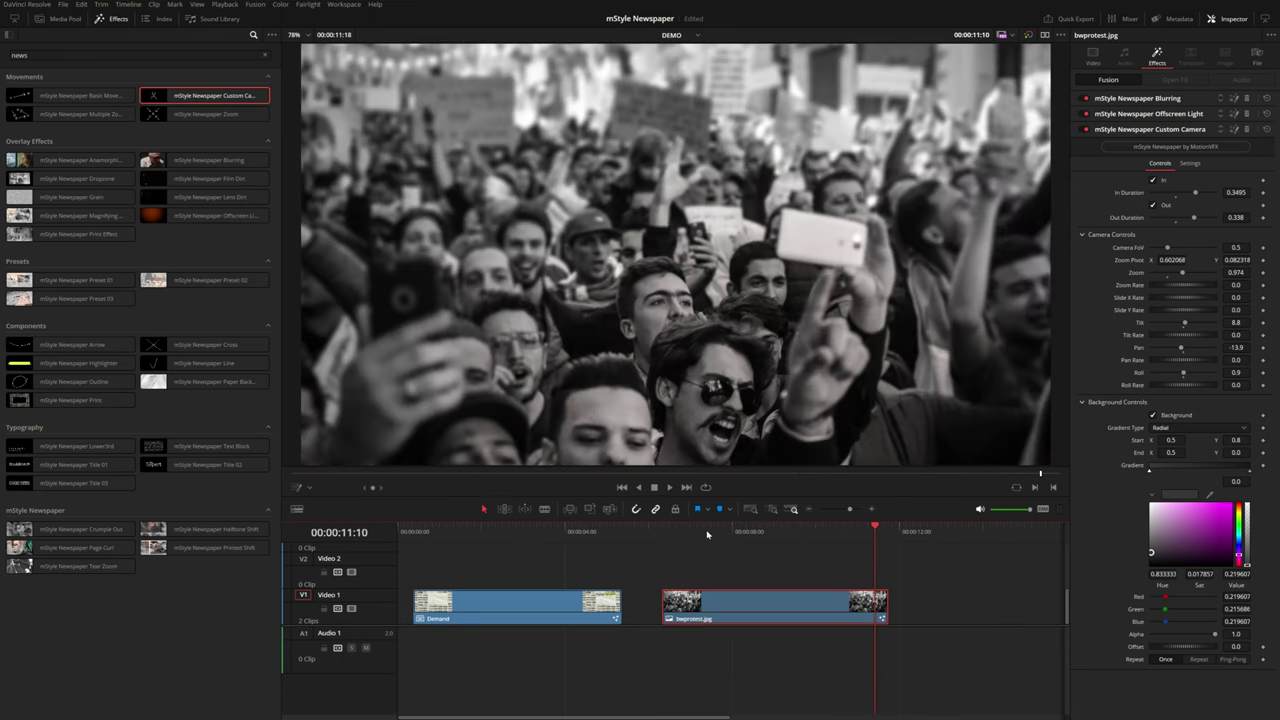
Add an mStyle Newspaper Outline title on Video 2 above the bwprotest.jpg clip, ending together with it, and play the section
left_click_drag(706, 531, 657, 550)
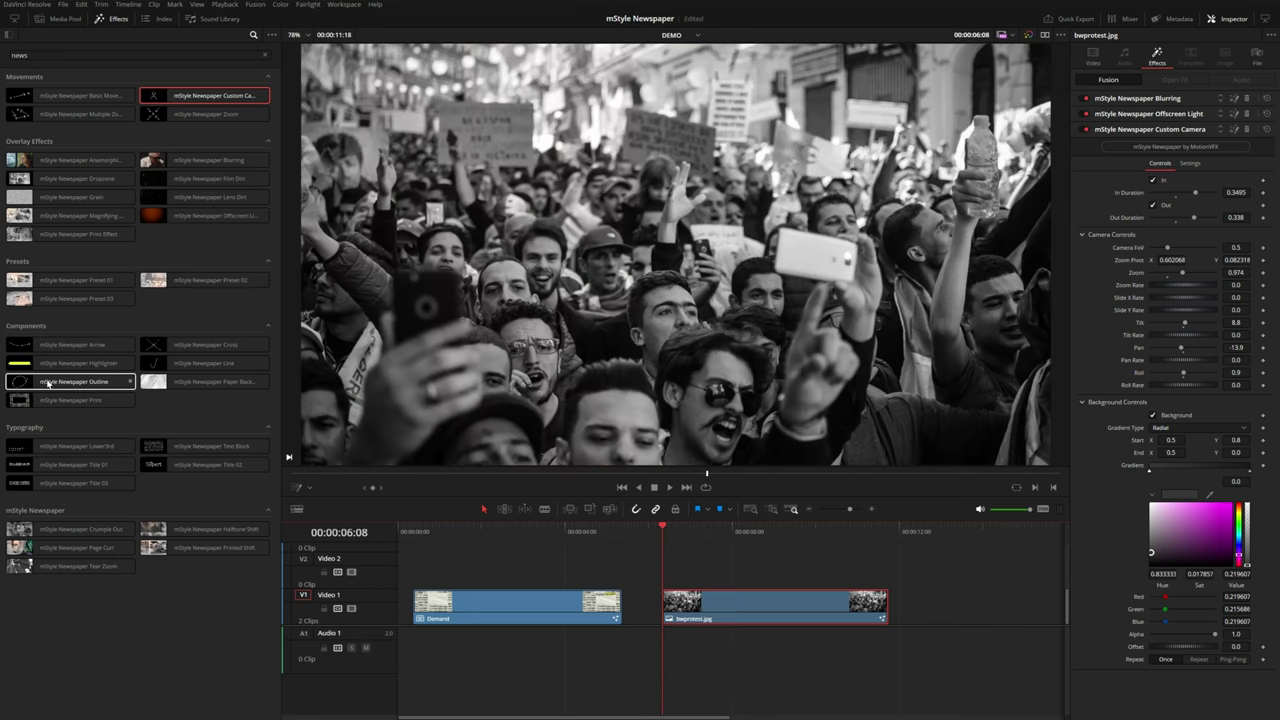
left_click_drag(48, 383, 725, 584)
key("space")
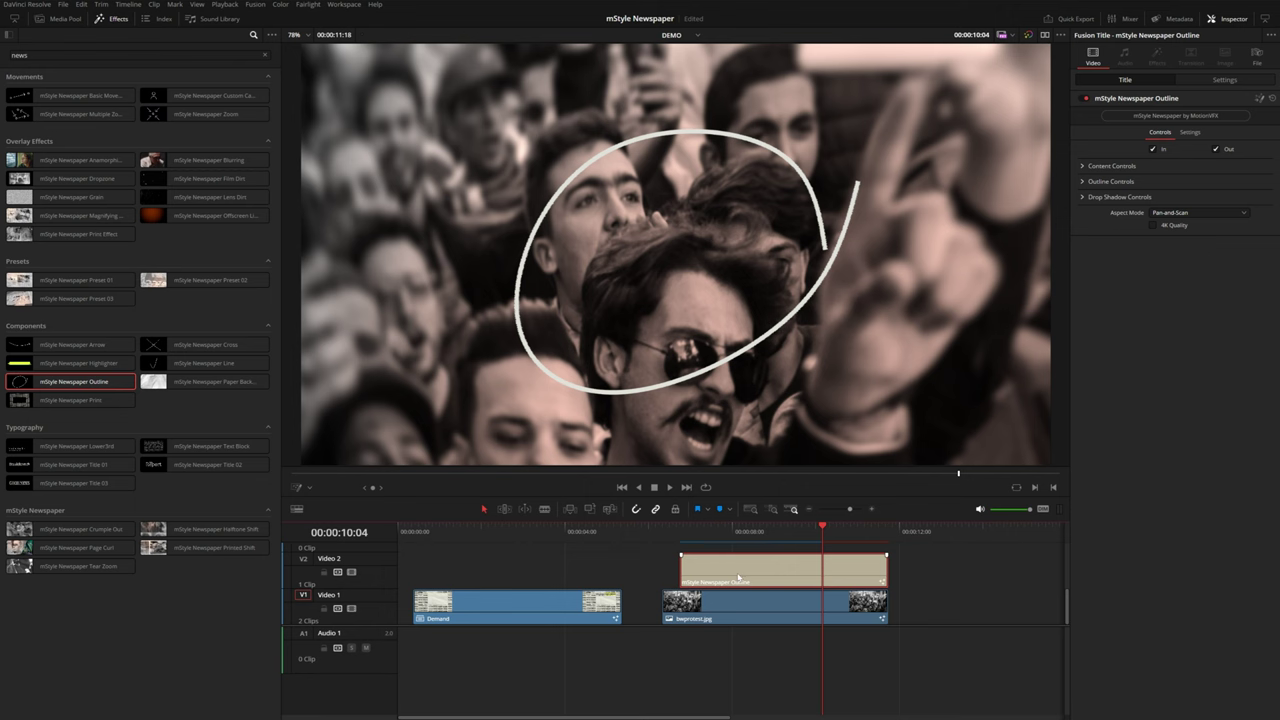
Remove the mStyle Newspaper Custom Camera effect from the bwprotest.jpg clip
left_click(736, 605)
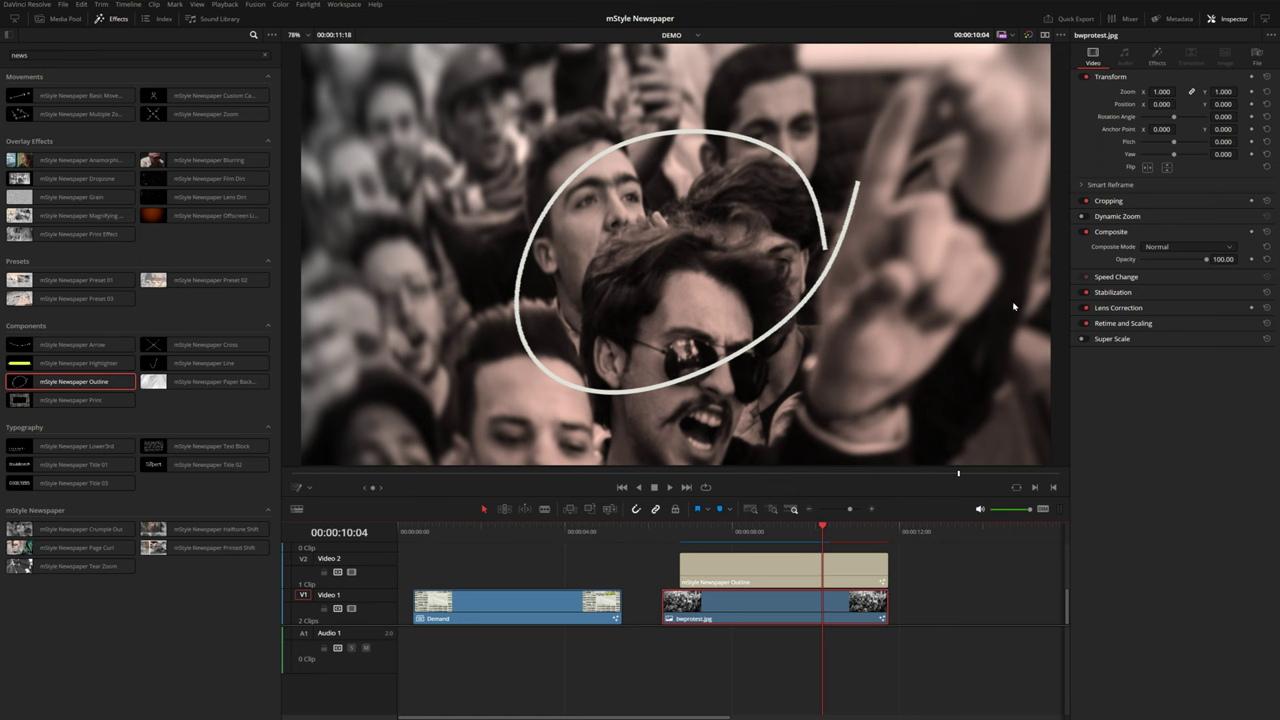
left_click(1157, 56)
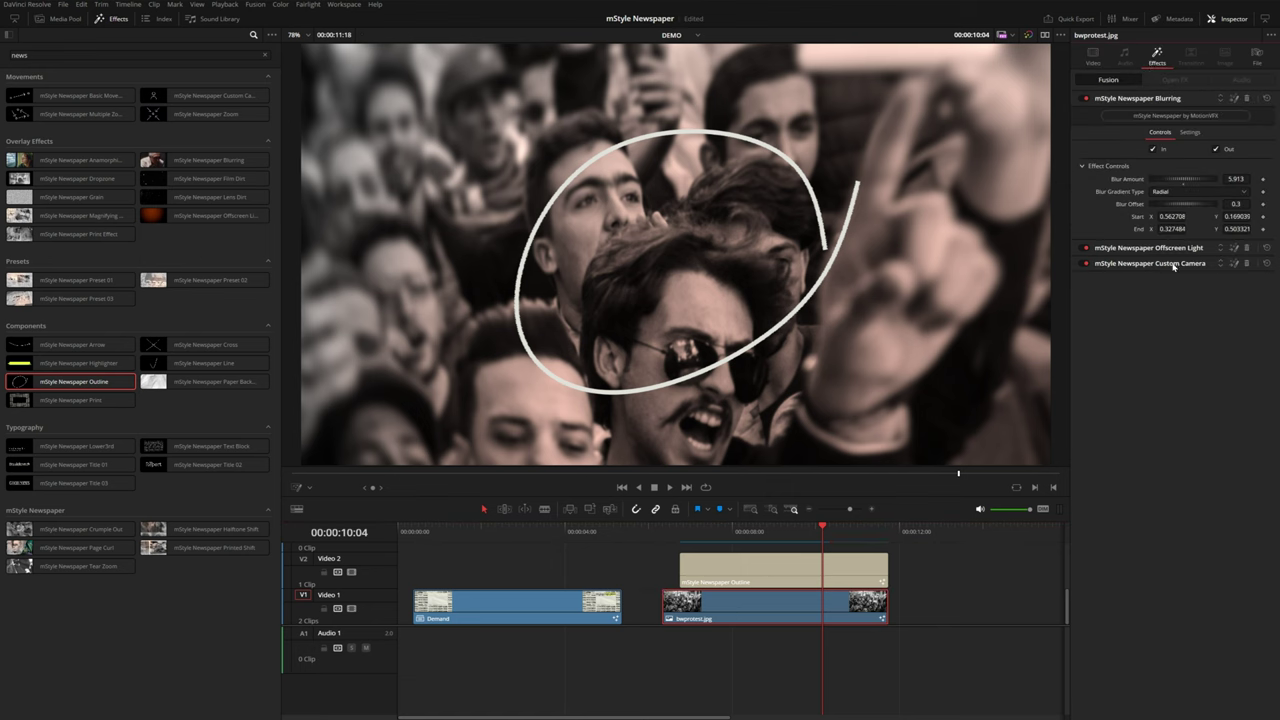
left_click(1247, 263)
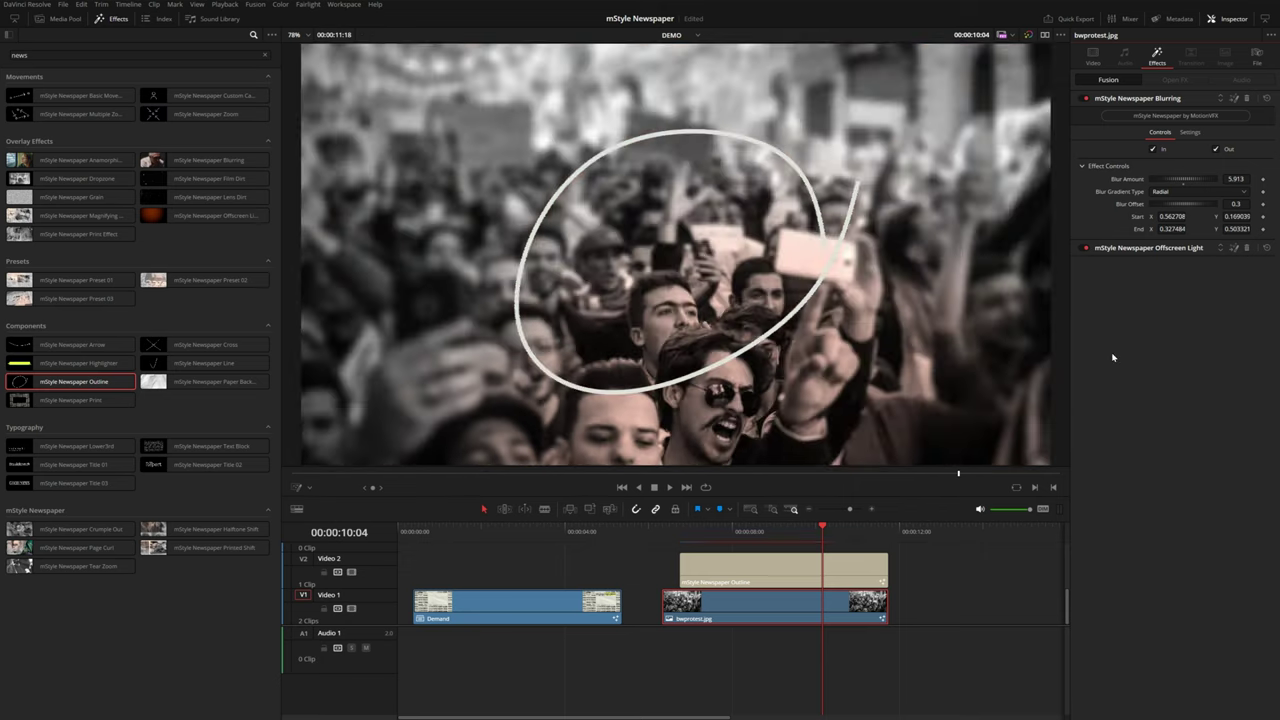
Turn the bwprotest.jpg clip into a compound clip named Protest
right_click(765, 610)
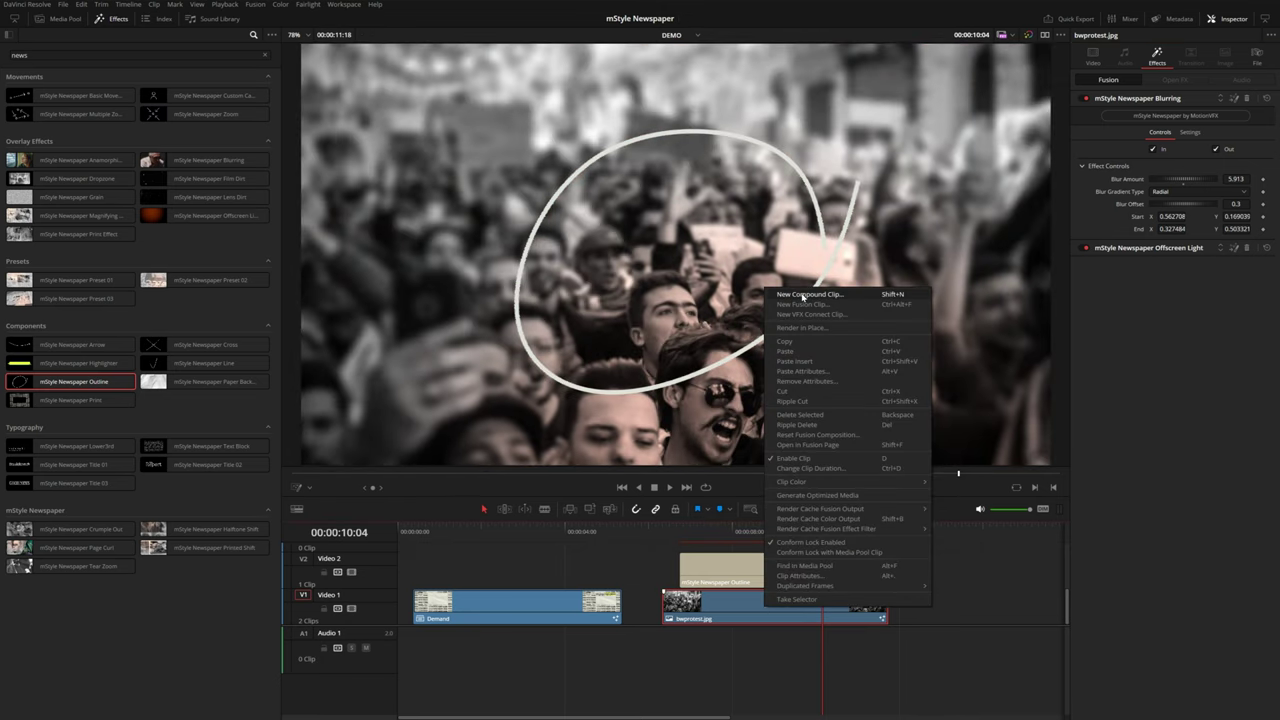
left_click(804, 296)
type("Protest")
key("Return")
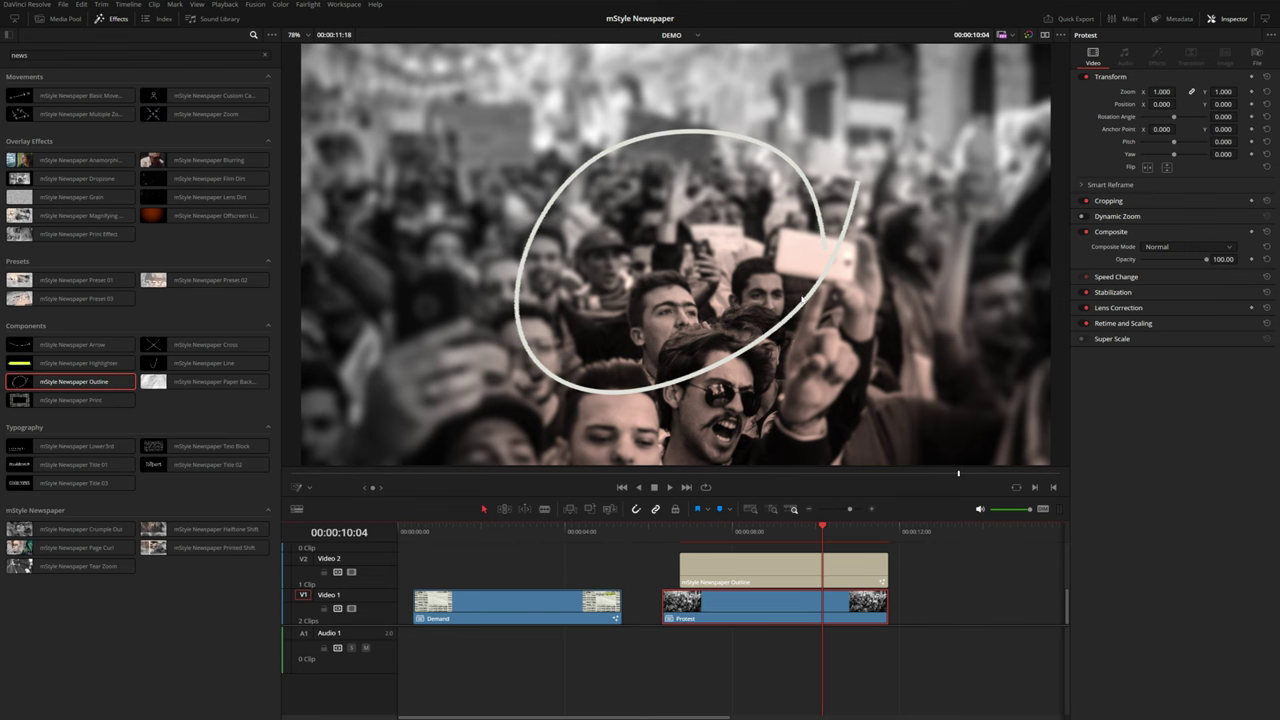
Paste the Fusion Effects attributes from bwprotest.jpg onto the Protest compound clip
right_click(716, 603)
left_click(752, 358)
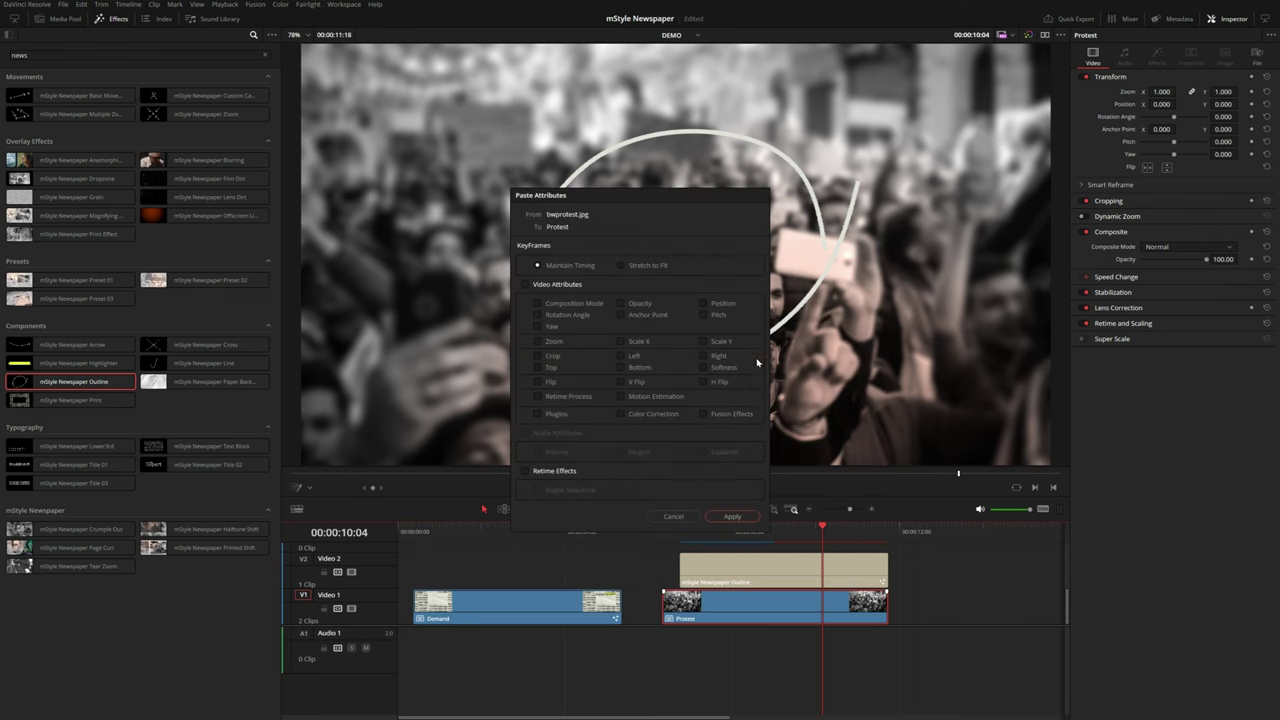
left_click(732, 516)
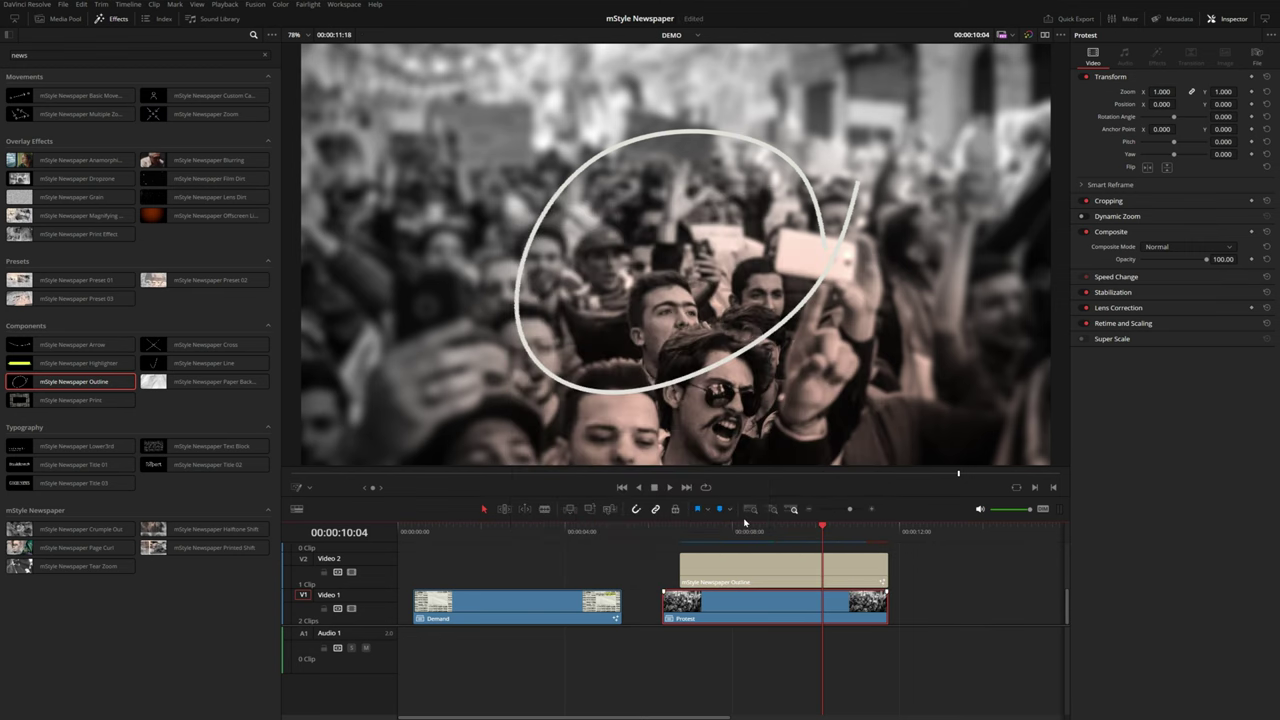
Remove the mStyle Newspaper Blurring and Offscreen Light effects from the Protest compound clip, keeping Custom Camera, and play the clip
left_click(656, 532)
key("space")
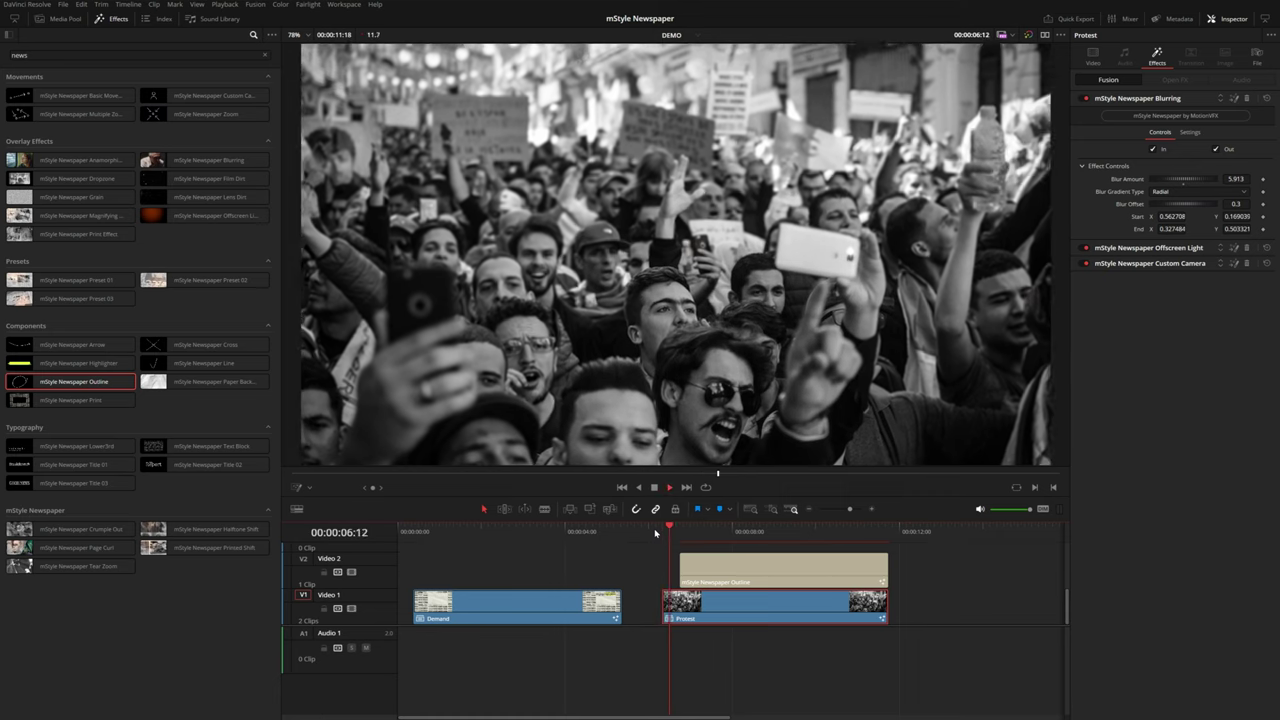
left_click(1150, 247)
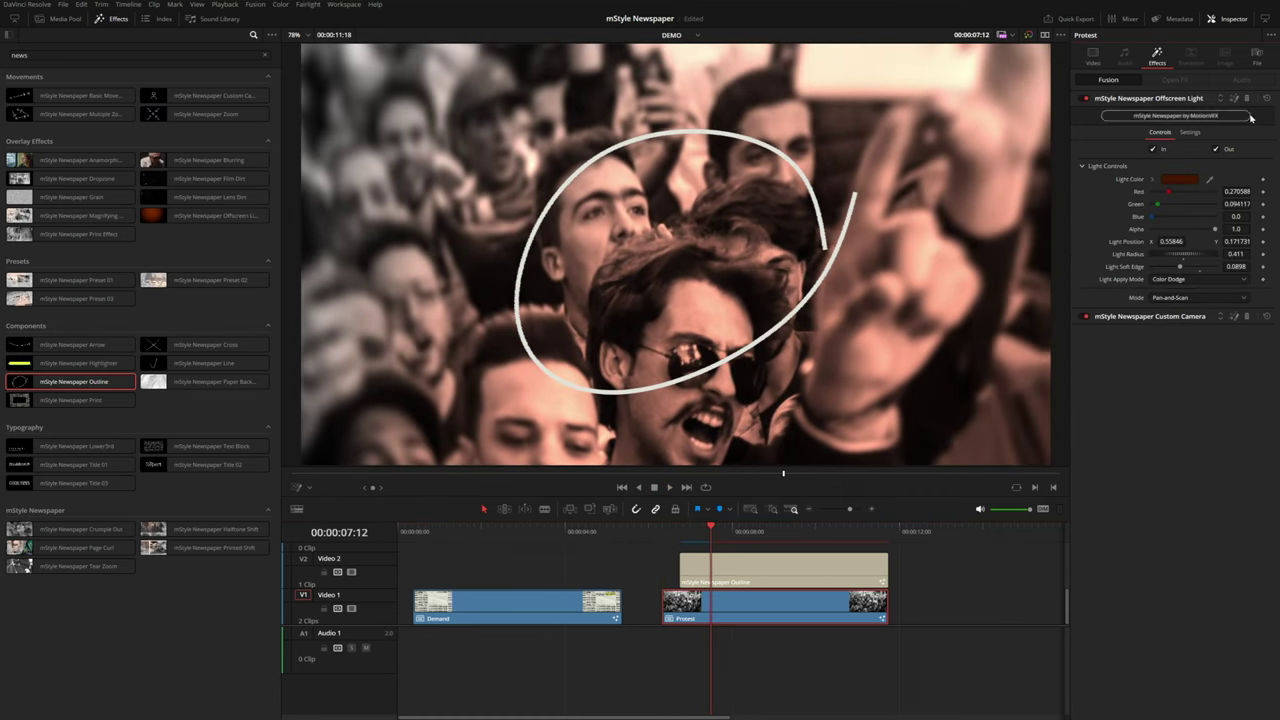
left_click(1246, 98)
left_click(661, 533)
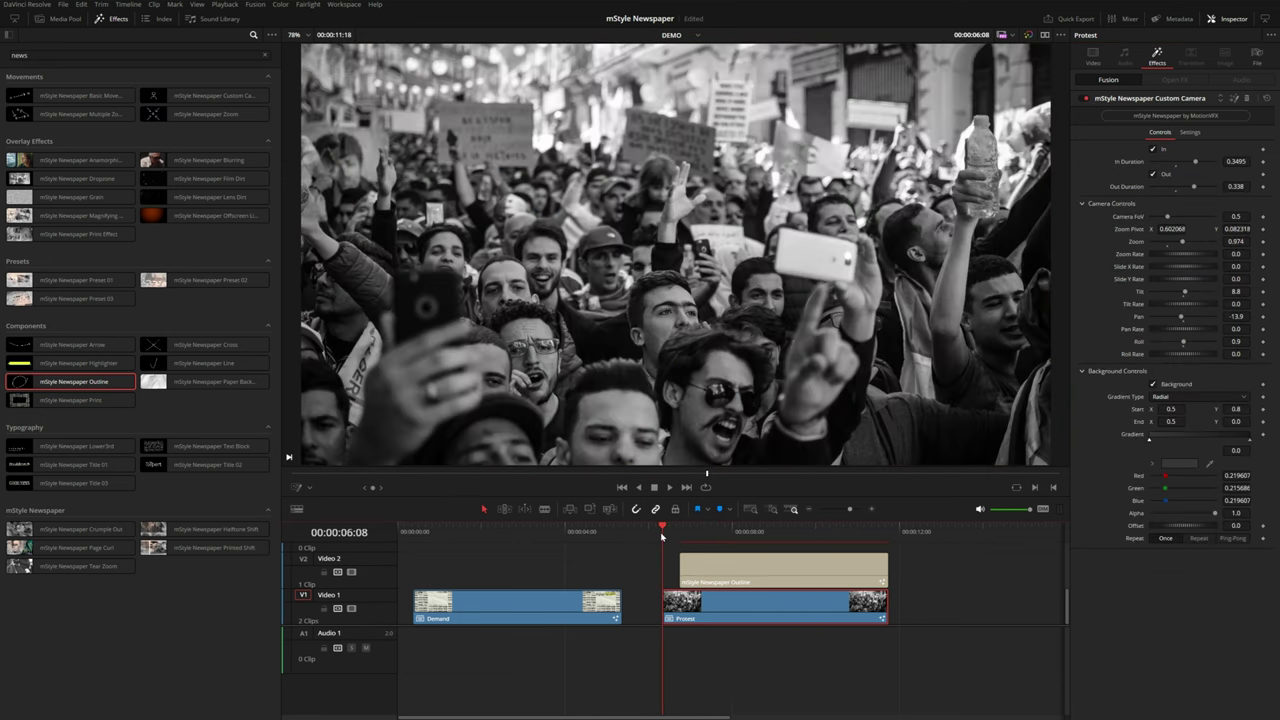
key("space")
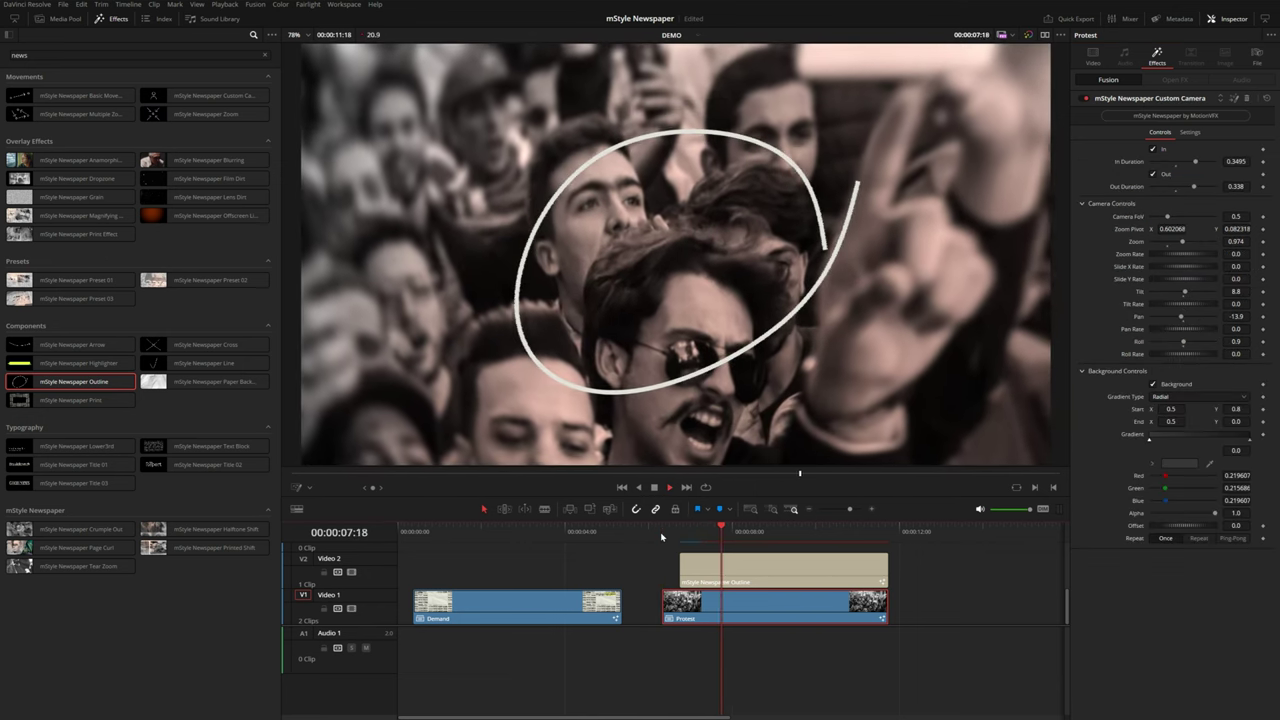
key("space")
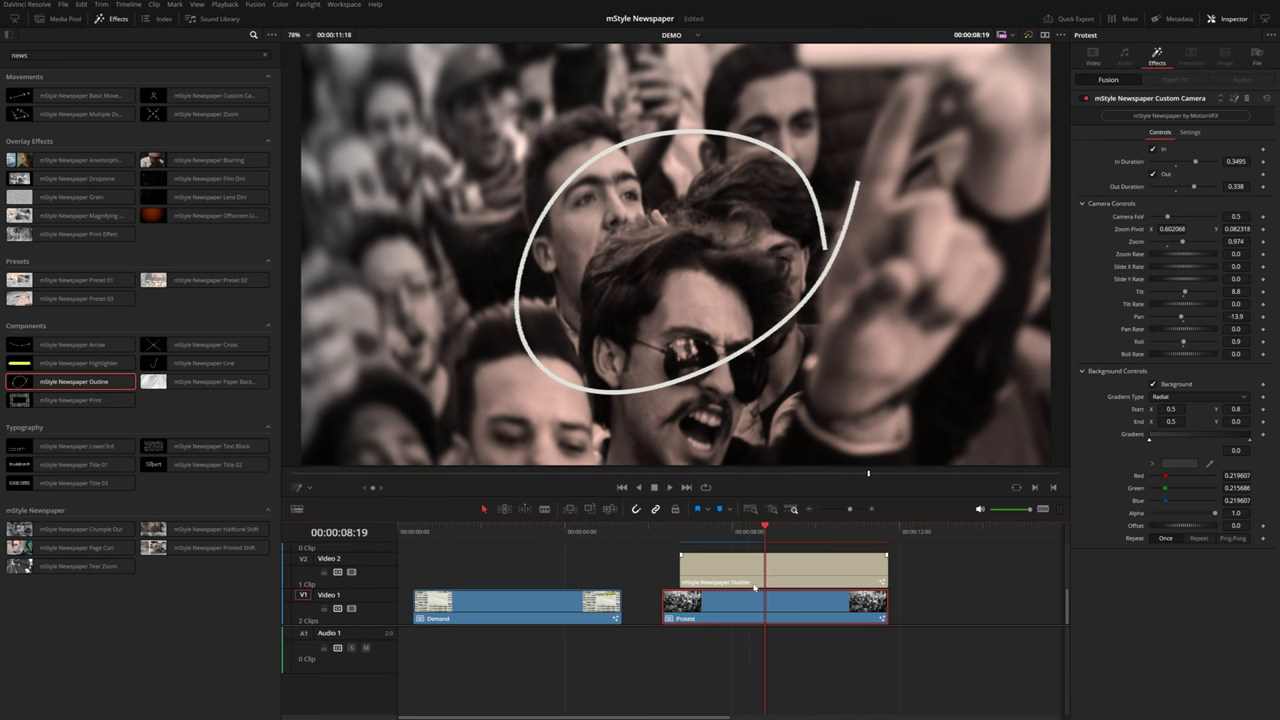
Delete the mStyle Newspaper Outline title from Video 2 and open the Protest compound clip in its own timeline
left_click(754, 580)
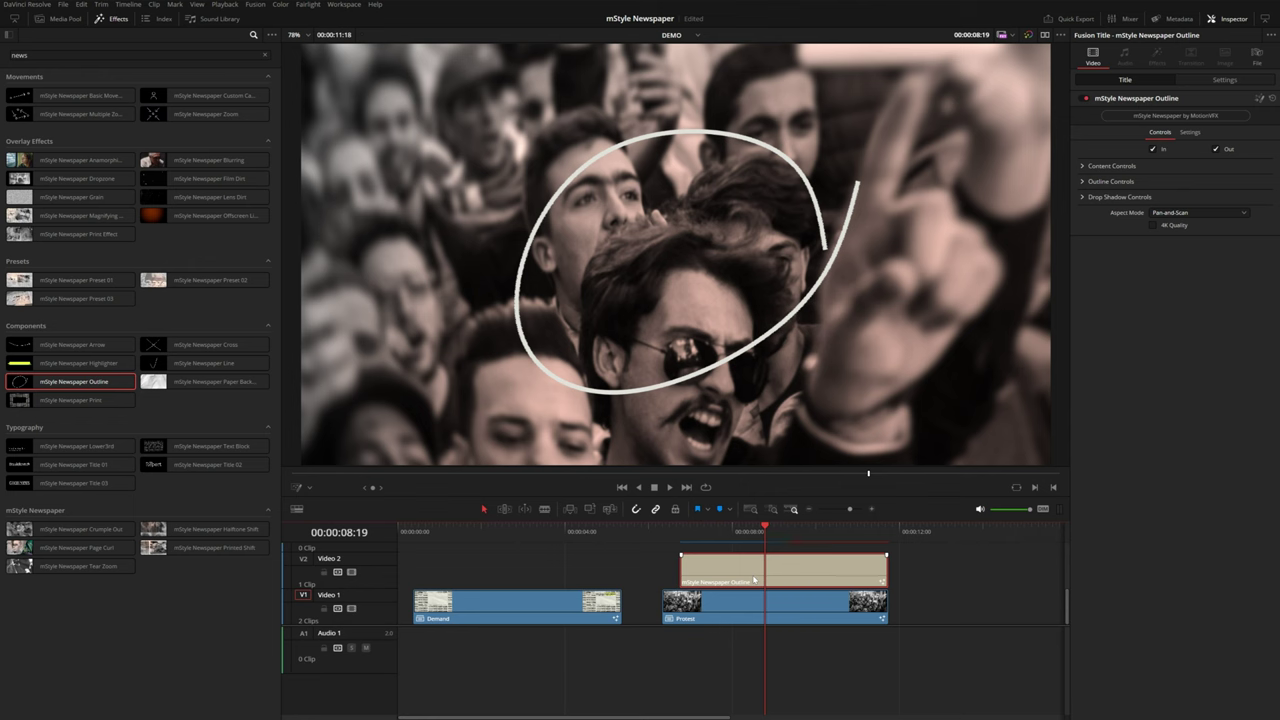
key("BackSpace")
left_click(746, 603)
right_click(746, 603)
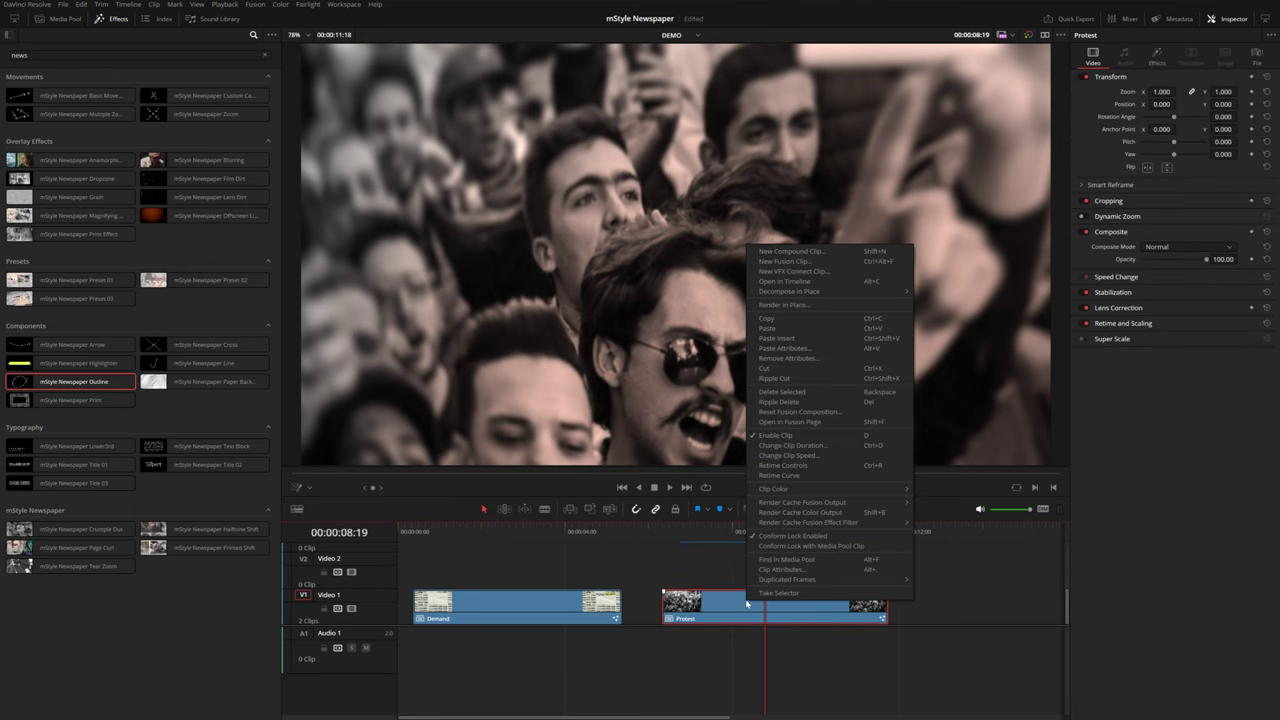
left_click(786, 282)
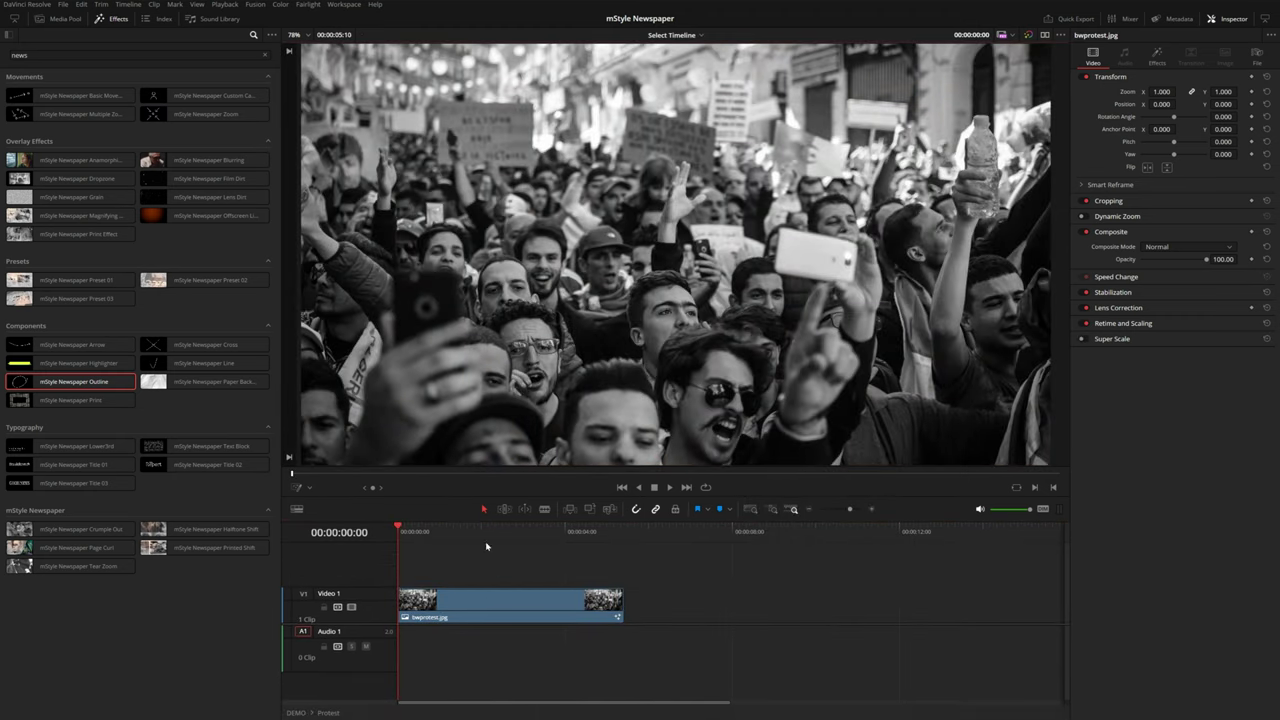
Place an mStyle Newspaper Outline title on Video 2 above bwprotest.jpg, ending together with it, and play the section
left_click(467, 530)
key("F12")
left_click_drag(521, 574, 470, 574)
left_click(416, 532)
key("space")
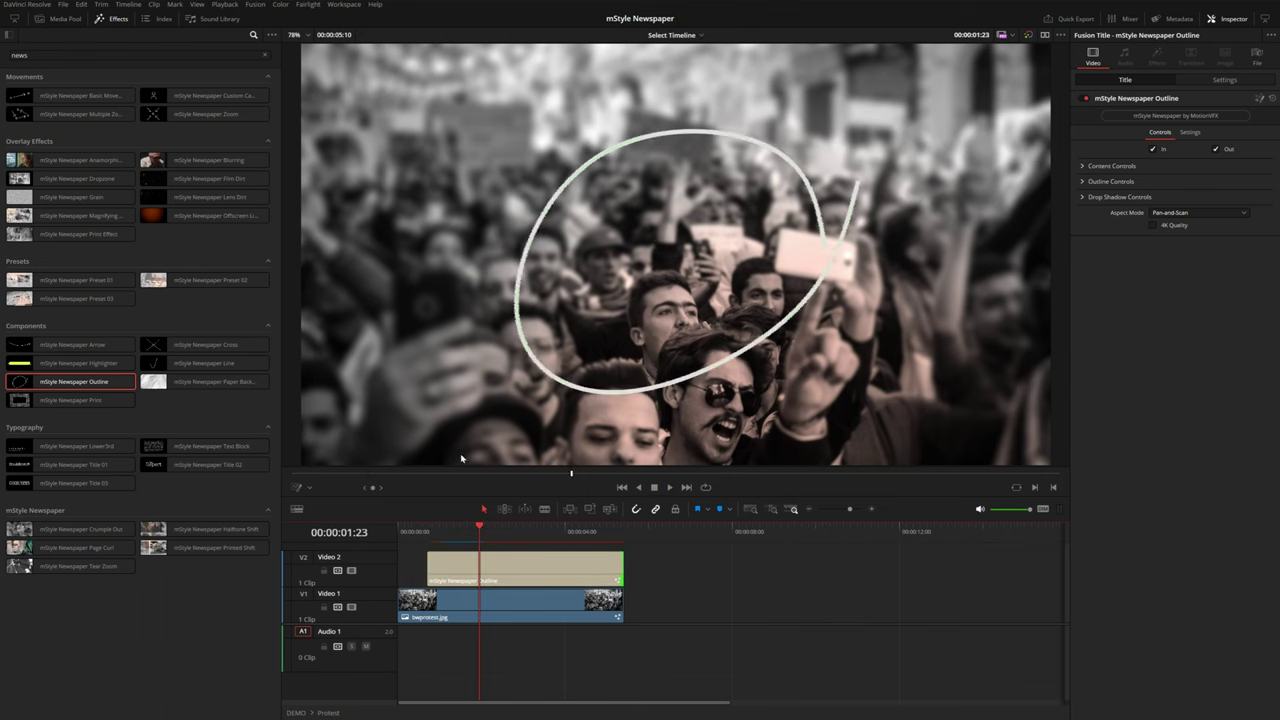
Reshape the outline path into a smaller loop around the man with sunglasses, deleting one of its control points
left_click(296, 488)
left_click_drag(825, 319, 893, 432)
left_click(876, 244)
key("Delete")
left_click_drag(646, 233, 659, 288)
left_click_drag(550, 447, 565, 432)
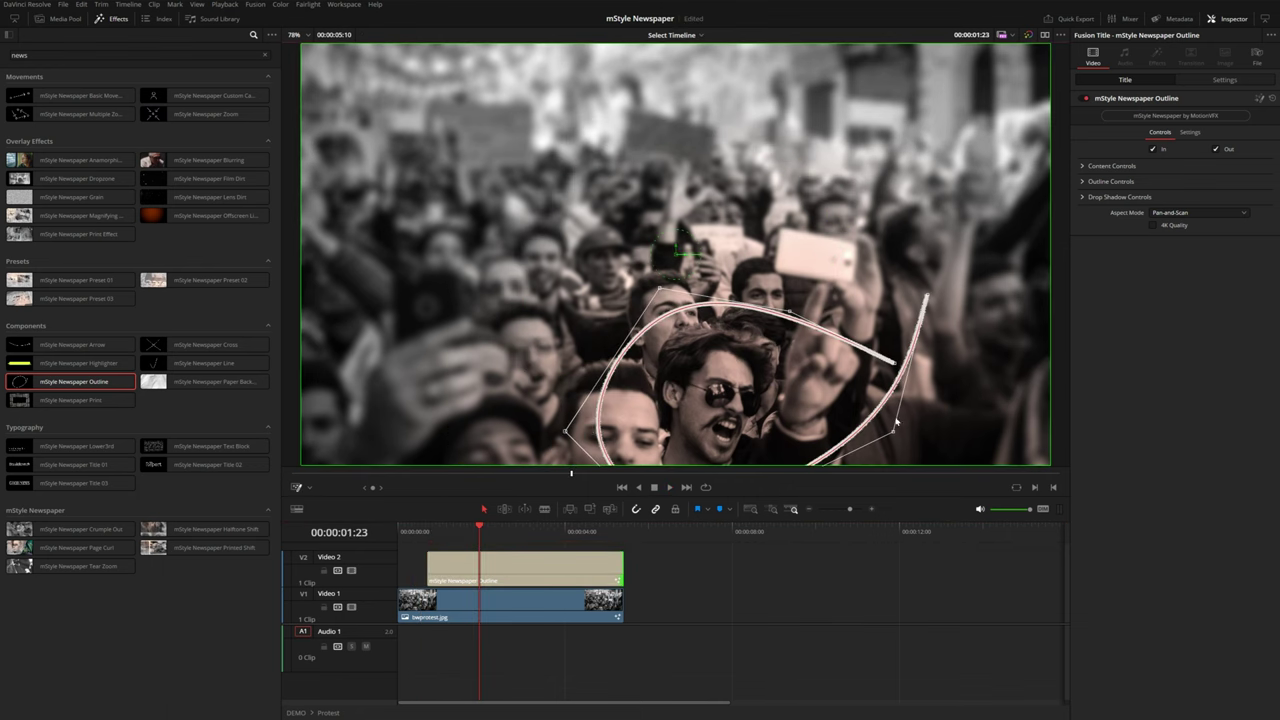
left_click_drag(893, 432, 806, 455)
left_click_drag(927, 296, 804, 392)
left_click_drag(893, 362, 825, 395)
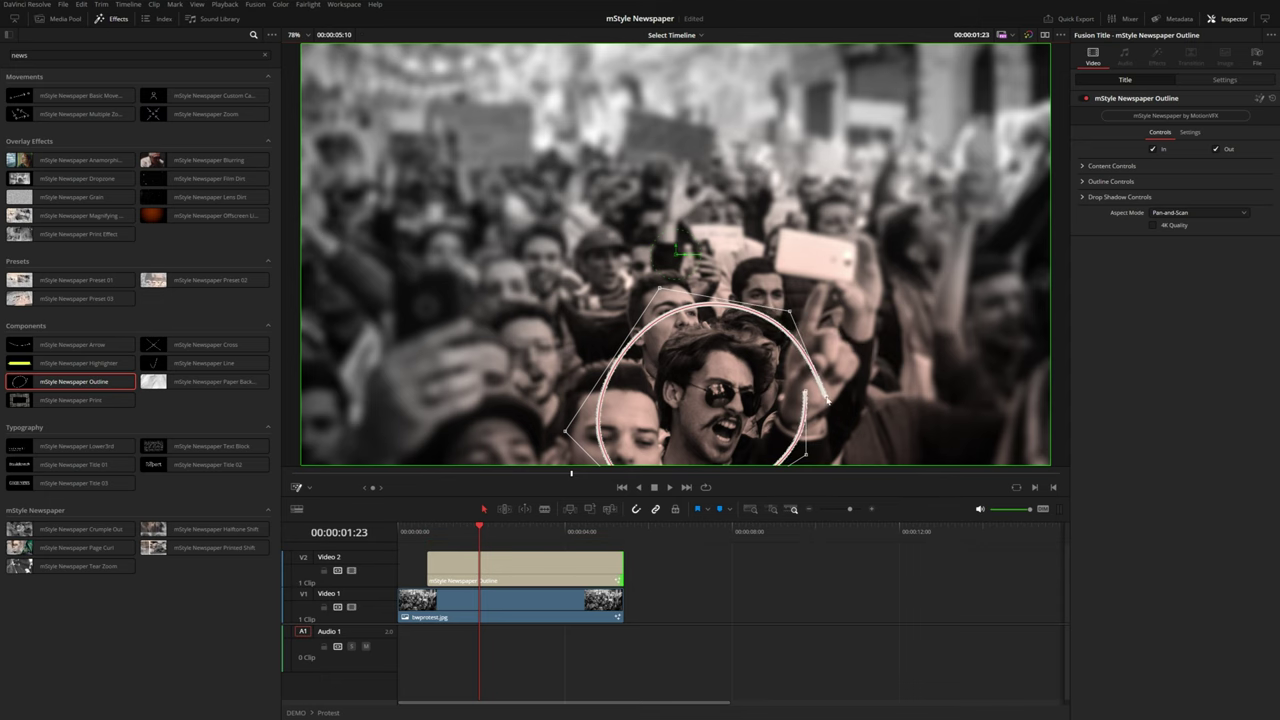
Fine-tune the outline's control points into a rounder loop around the man with sunglasses, keeping it inside the frame, and hide the on-screen controls
left_click_drag(760, 420, 756, 336)
left_click_drag(671, 455, 674, 422)
left_click_drag(805, 376, 815, 360)
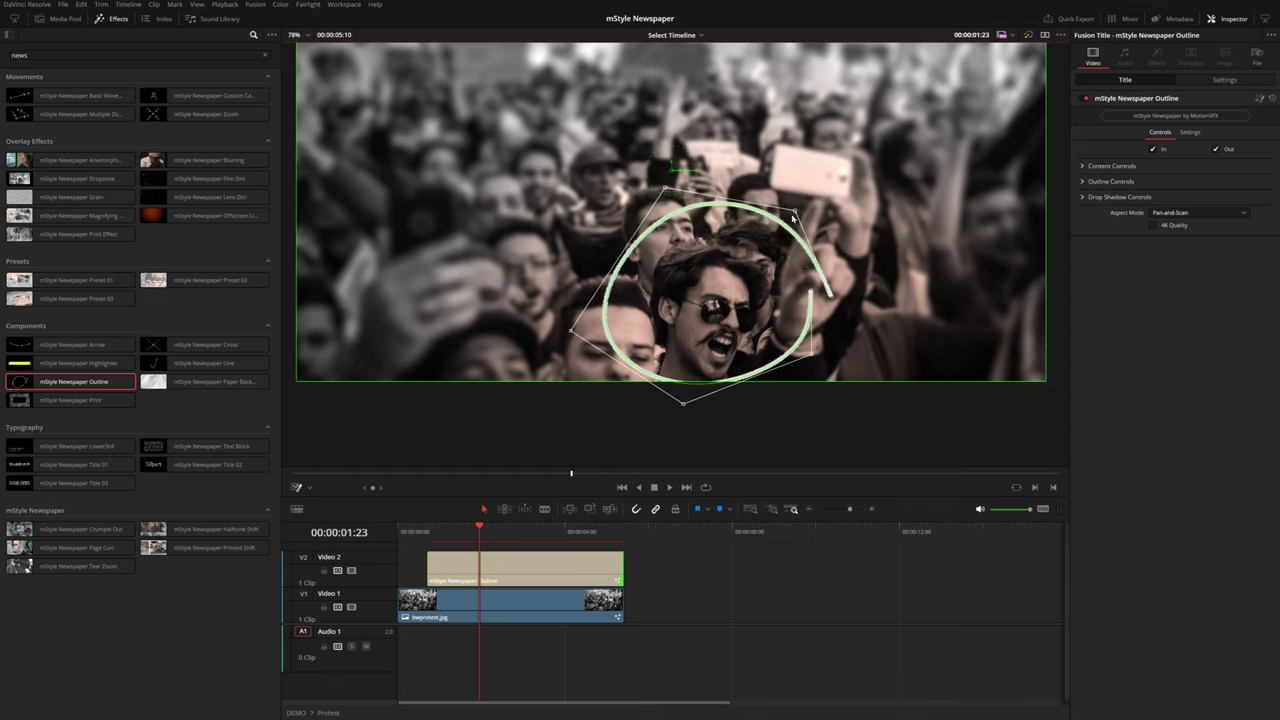
left_click_drag(791, 214, 781, 225)
left_click_drag(830, 297, 824, 297)
left_click_drag(684, 407, 683, 397)
key("shift+grave")
key("shift+grave")
left_click_drag(824, 297, 805, 291)
left_click_drag(786, 224, 803, 218)
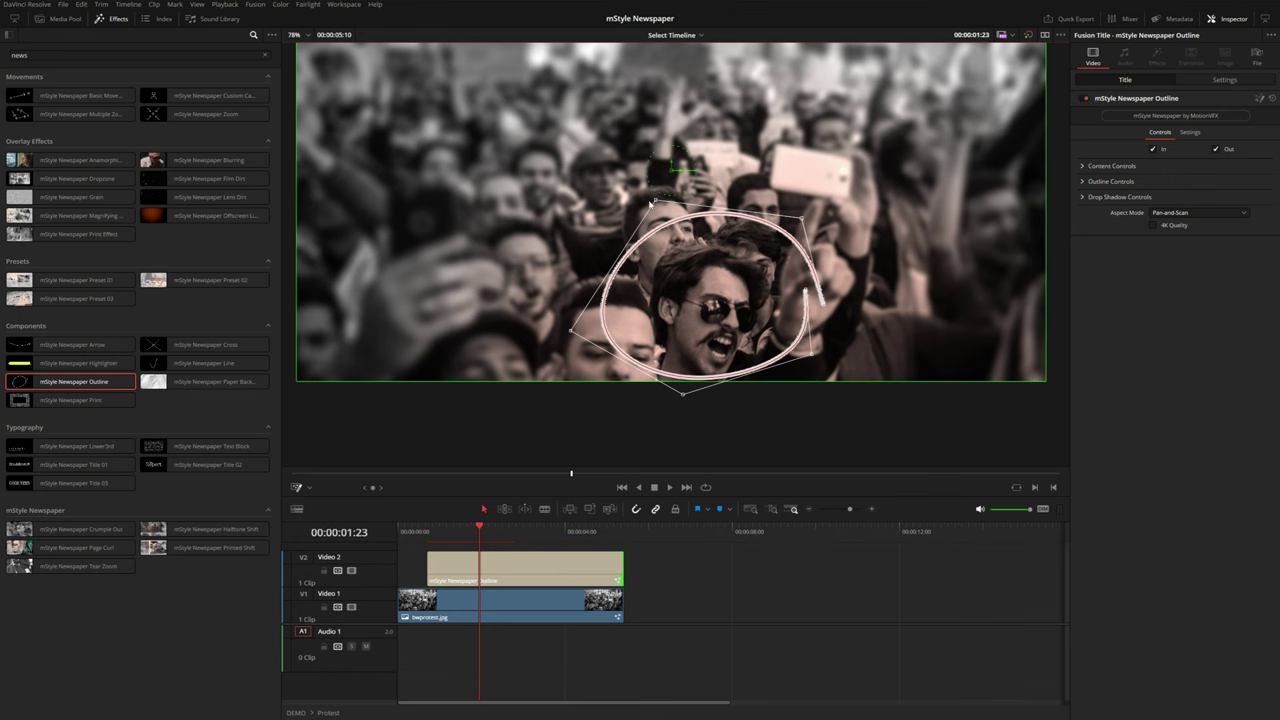
key("shift+grave")
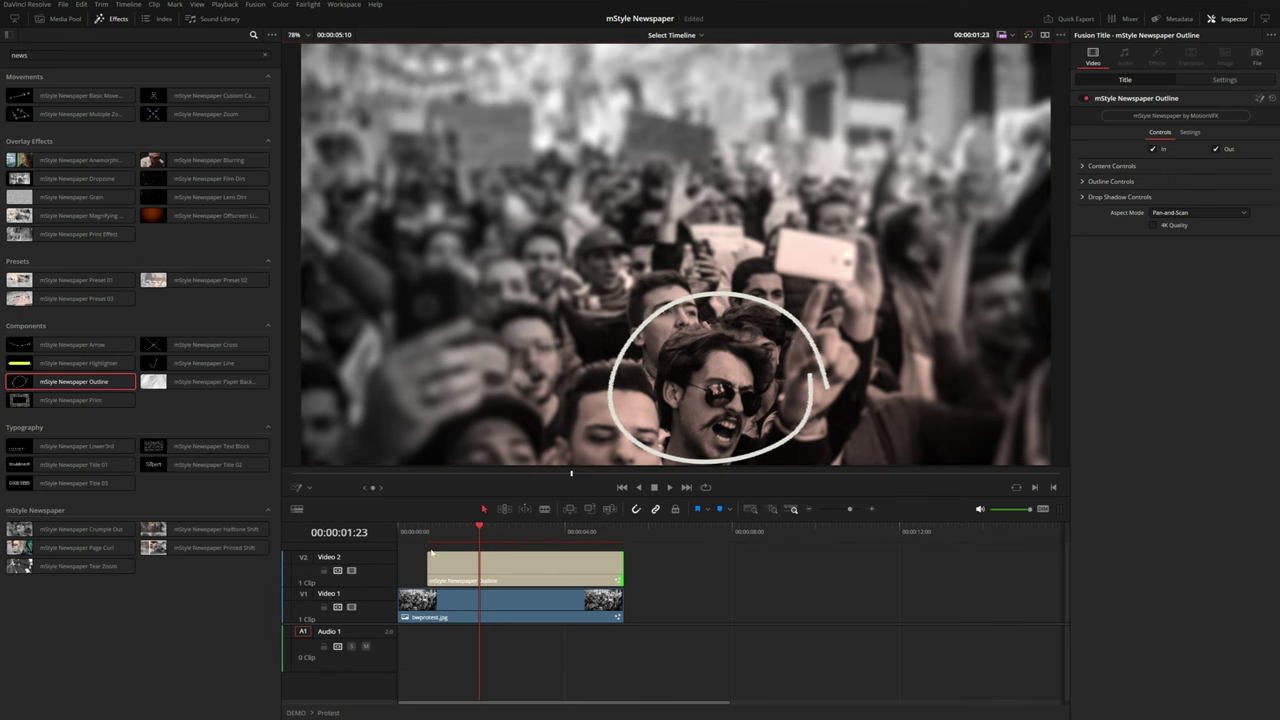
Return to the DEMO timeline and play the Protest clip from its start
double_click(298, 714)
double_click(298, 714)
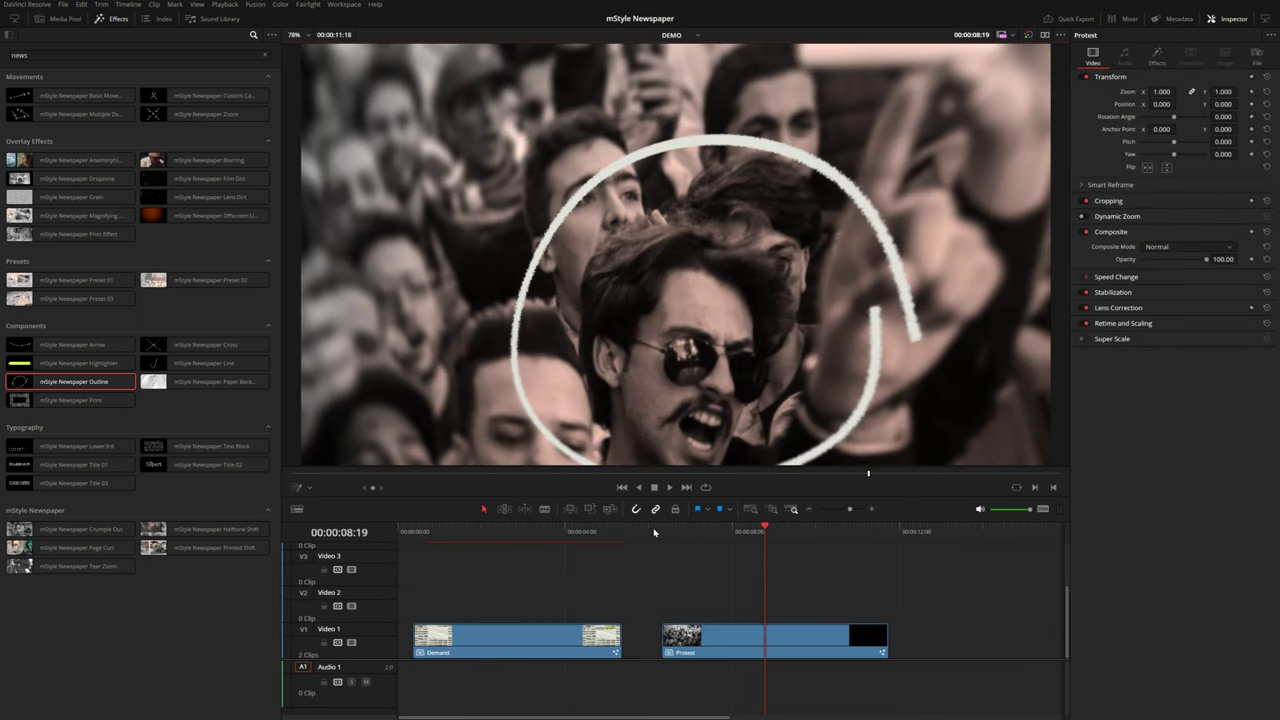
left_click(664, 531)
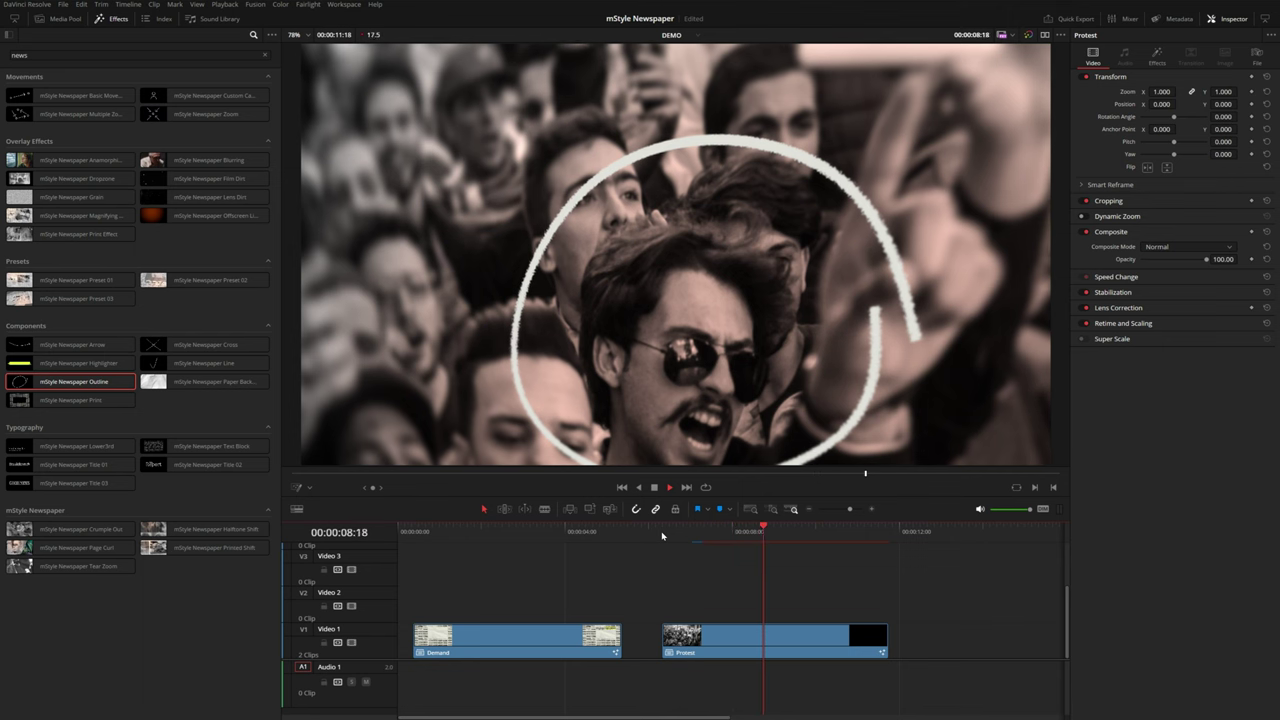
left_click(662, 535)
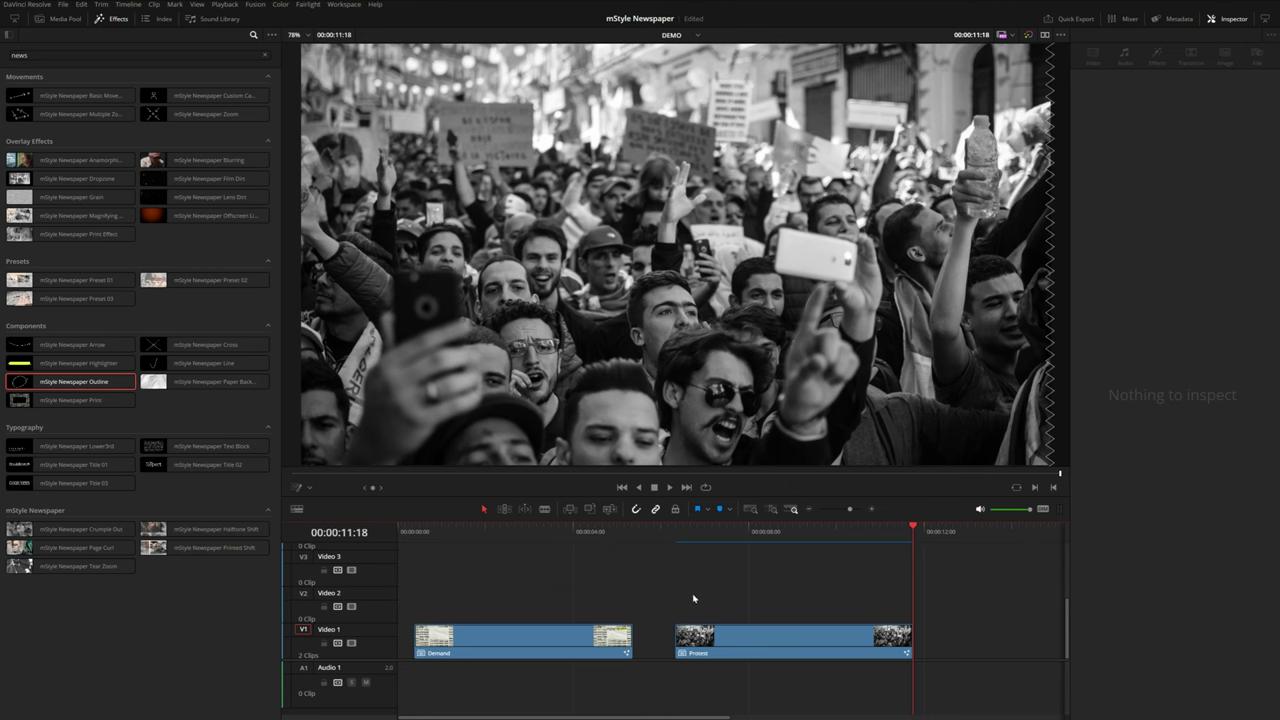
Move the Protest clip on Video 1 directly against the end of the Demand clip
left_click(681, 642)
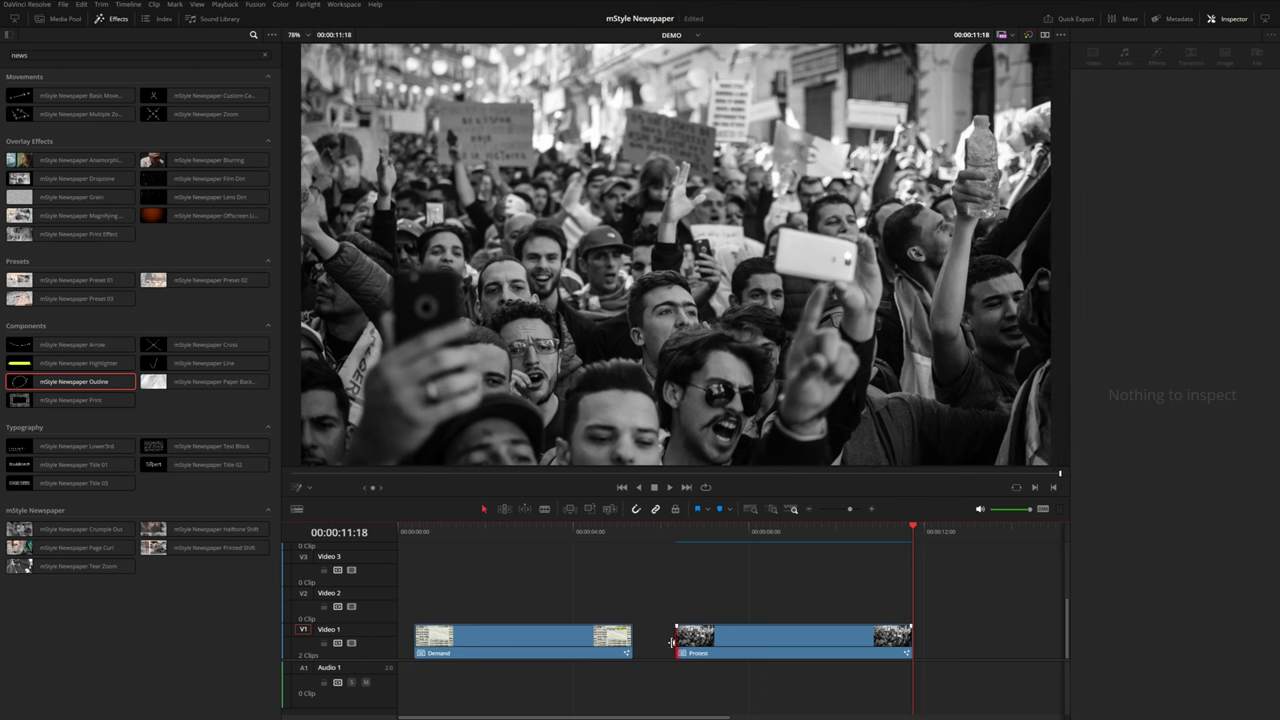
left_click(678, 638)
left_click(631, 640)
left_click(666, 643)
left_click_drag(741, 652, 680, 652)
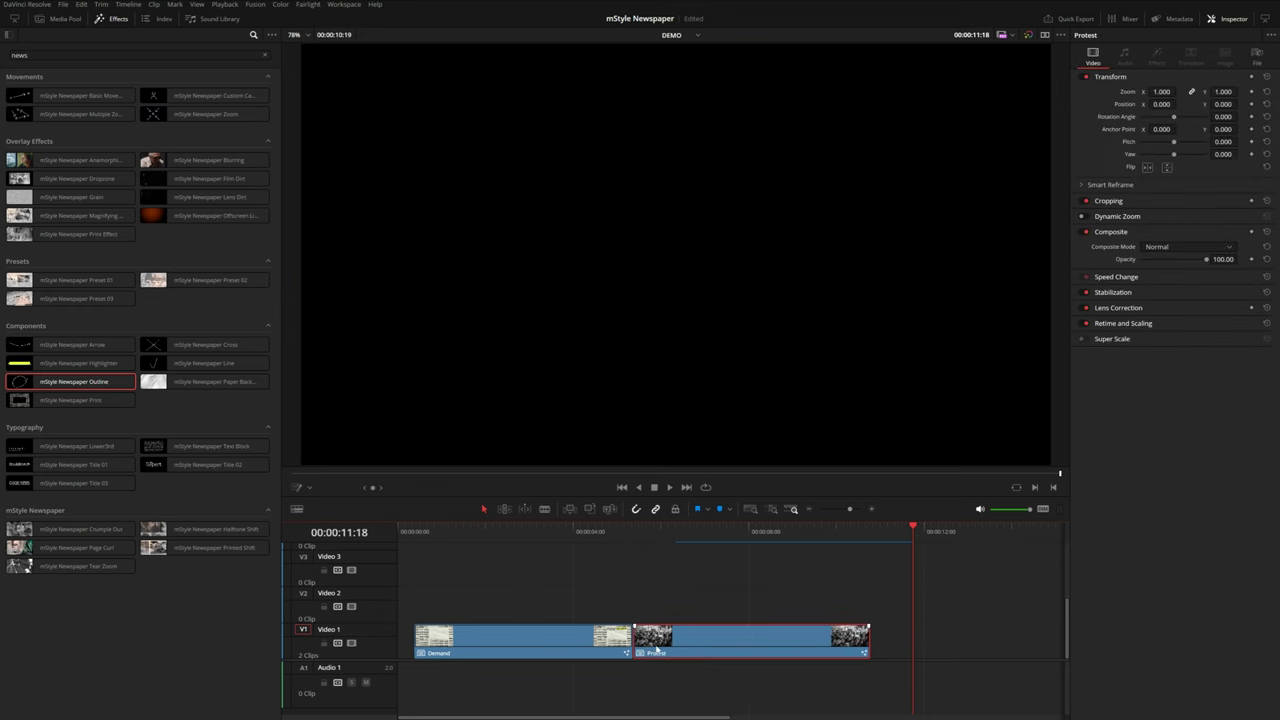
Try to apply the mStyle Newspaper Halftone Shift transition at the cut between the Demand and Protest clips
left_click(635, 641)
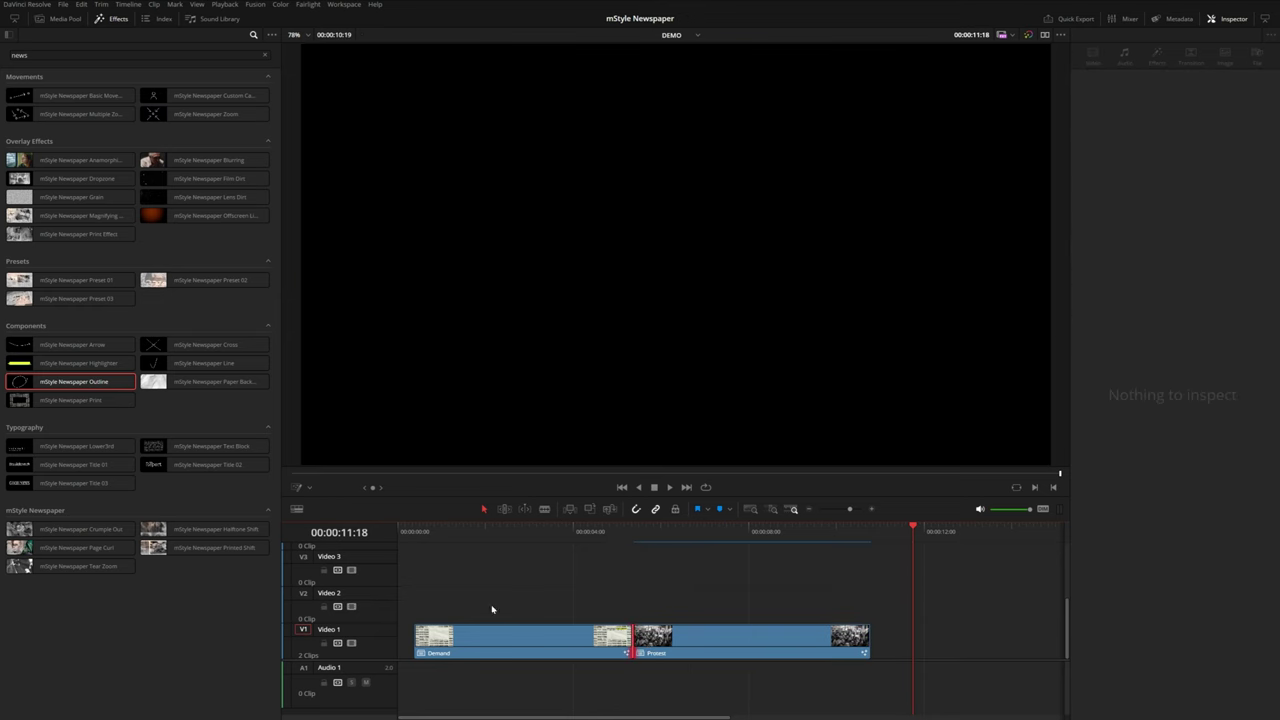
left_click_drag(231, 529, 650, 645)
left_click(638, 533)
key("space")
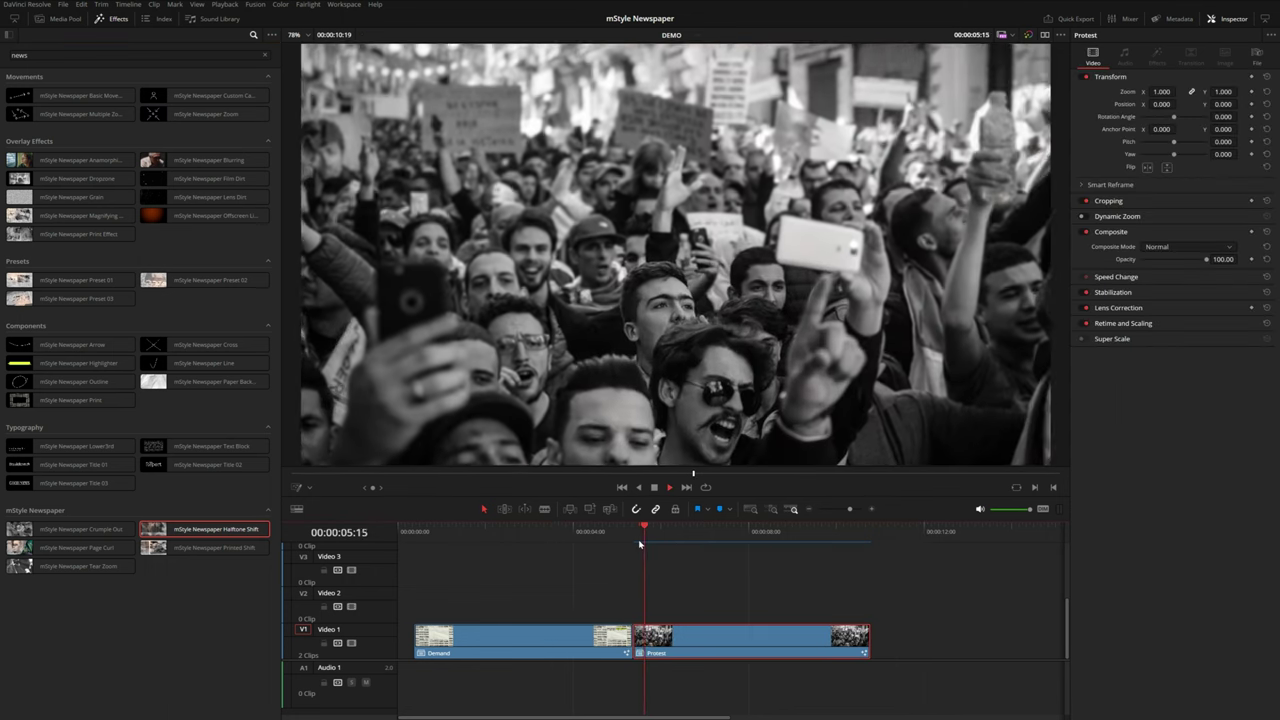
left_click_drag(655, 650, 610, 641)
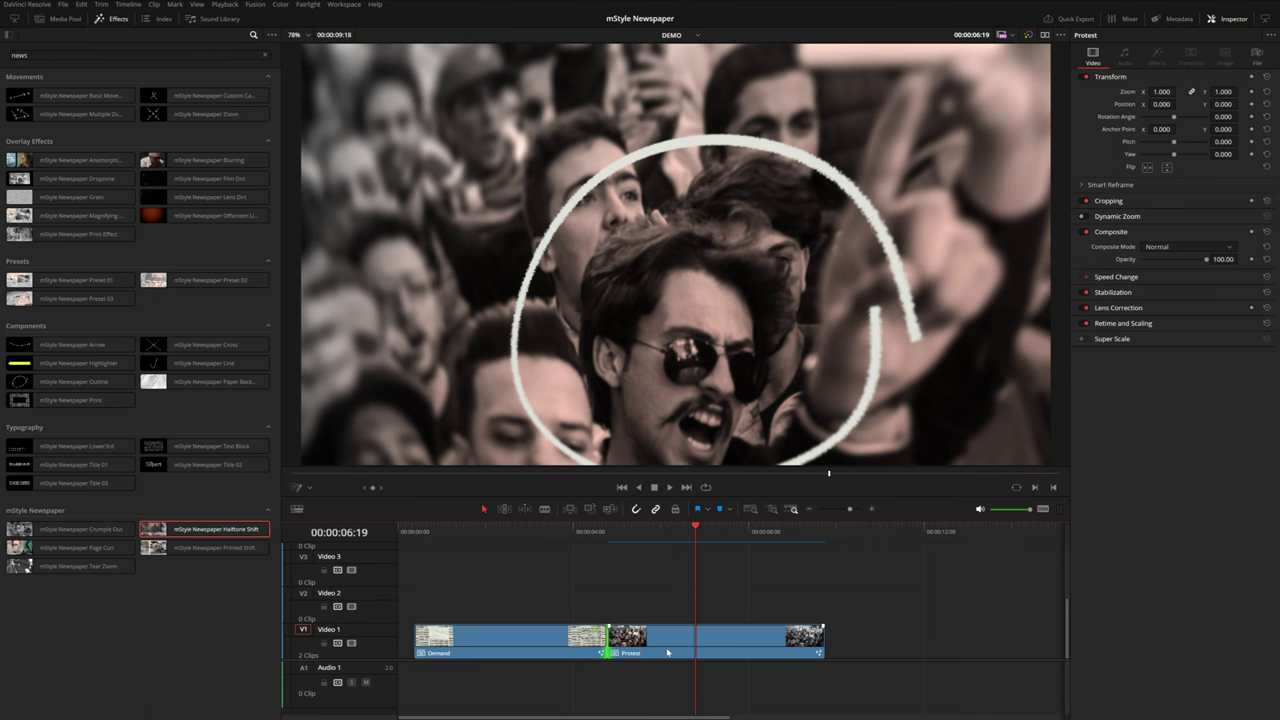
Undo the transition attempt and the move of the Protest clip
key("ctrl+z")
key("ctrl+z")
key("ctrl+z")
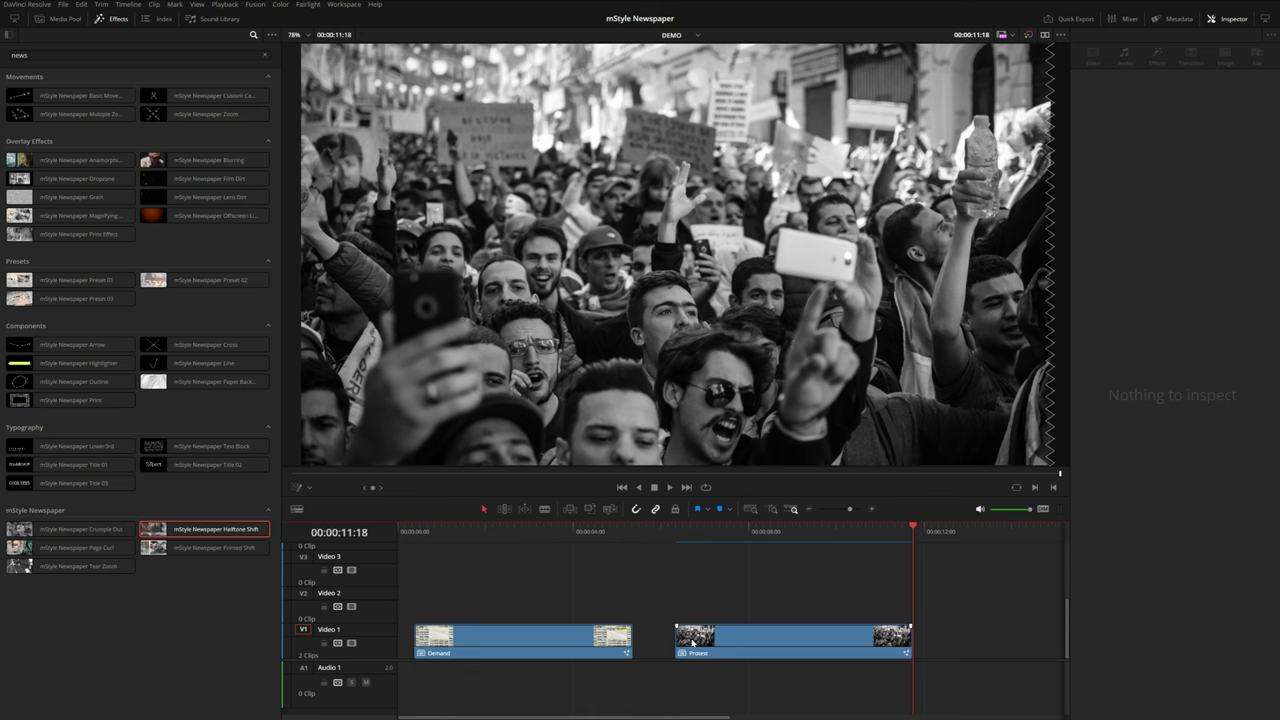
Move the Protest clip up to Video 2 and open it in its own timeline
left_click(697, 640)
left_click_drag(703, 637, 705, 615)
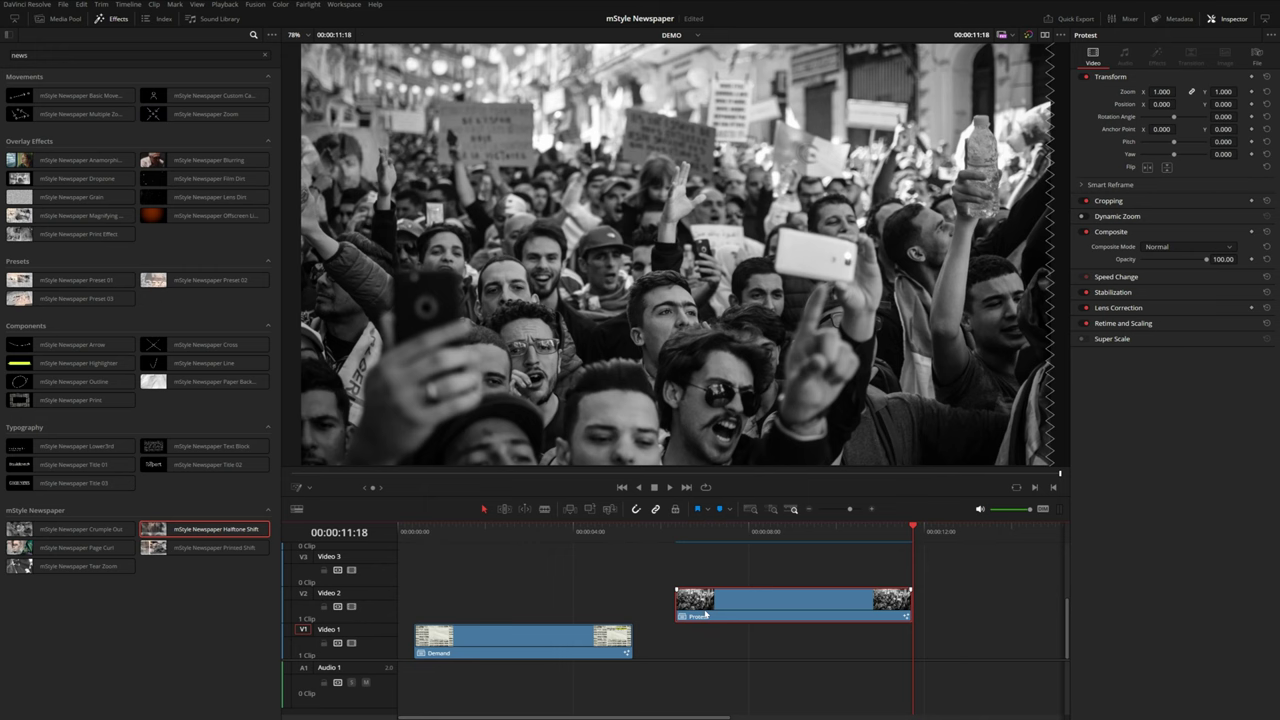
right_click(706, 612)
left_click(752, 296)
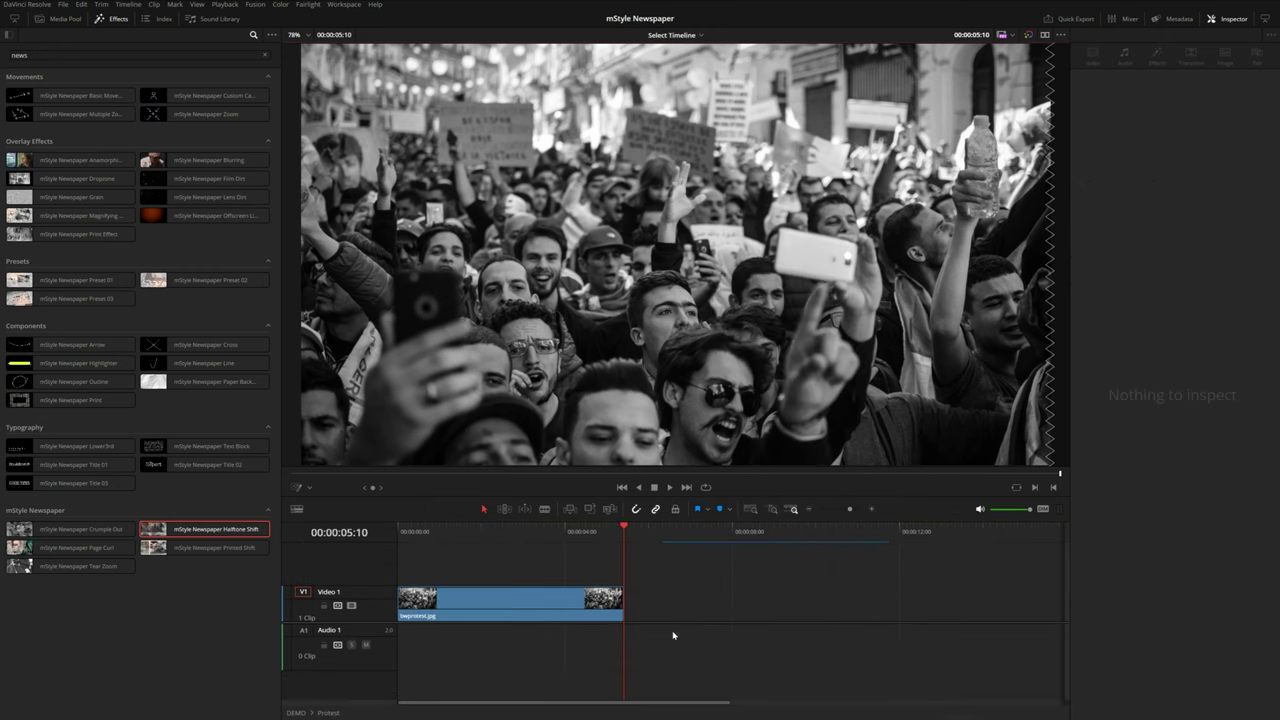
Copy bwprotest.jpg from the Protest timeline and paste it onto Video 1 of the DEMO timeline below the Protest clip
left_click(554, 602)
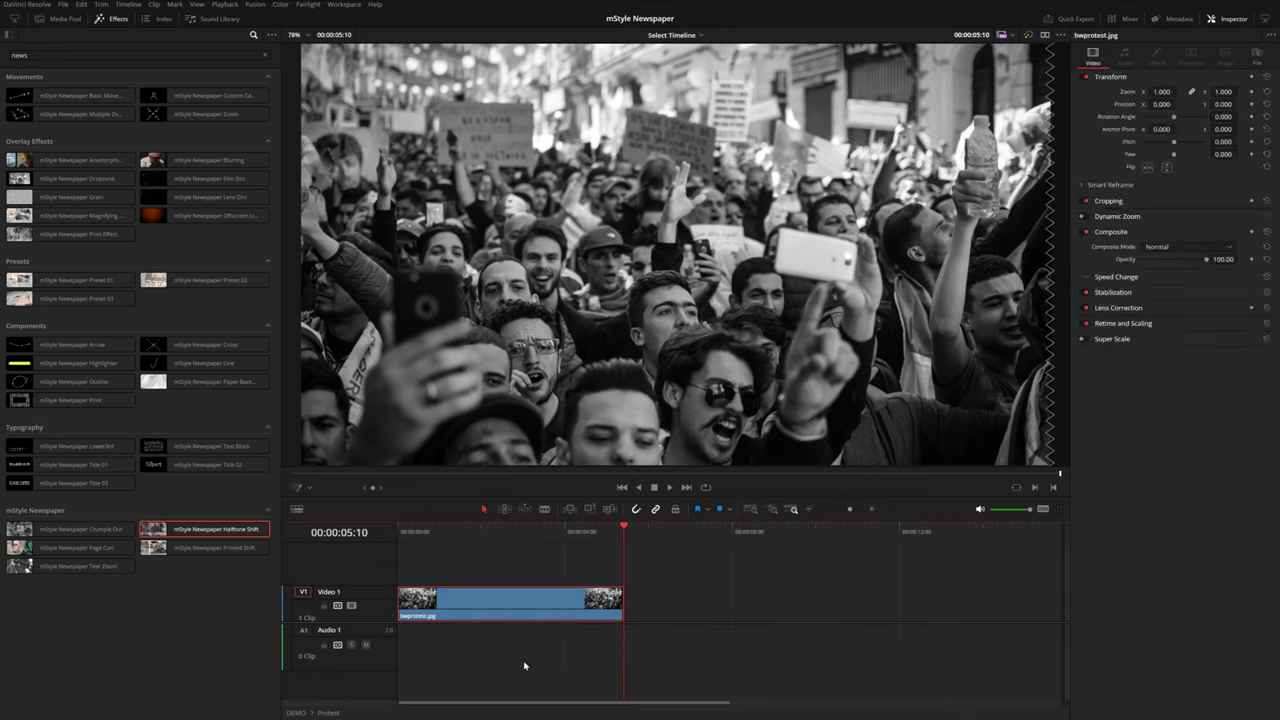
left_click(295, 712)
left_click(667, 533)
key("ctrl+v")
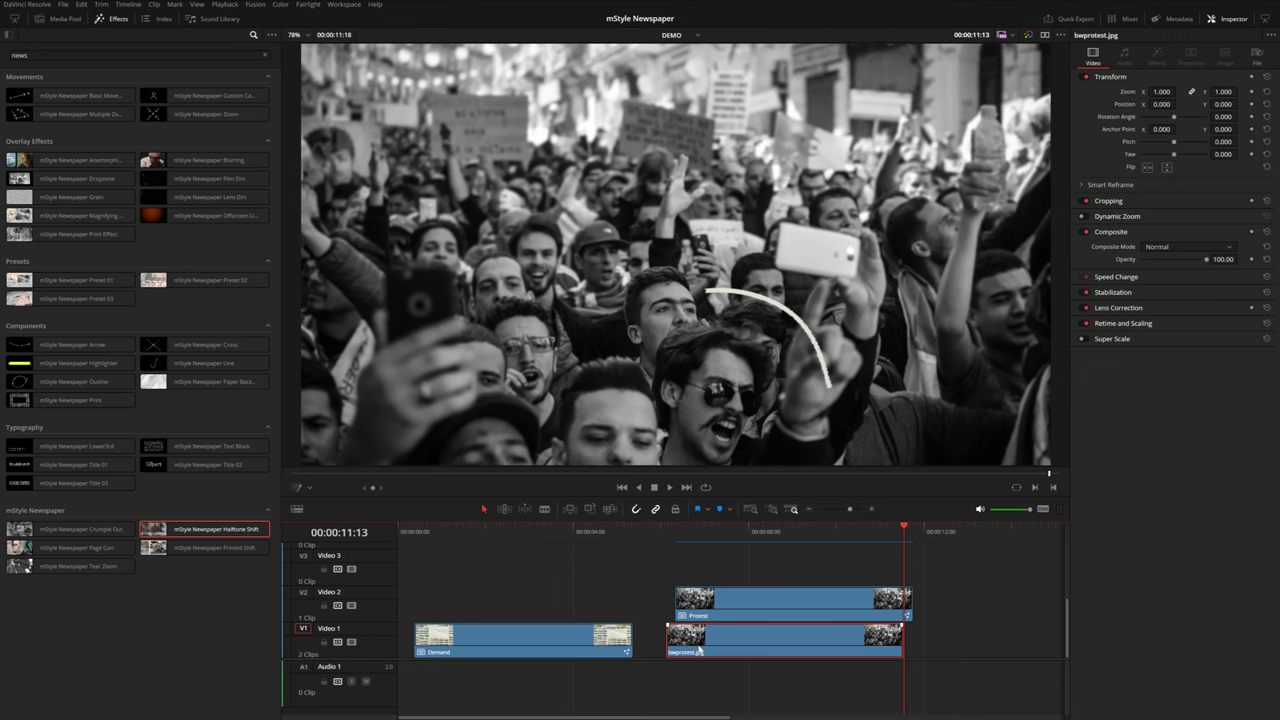
Remove both Fusion effects from the pasted bwprotest.jpg clip on Video 1
scroll(706, 644, "right", 1)
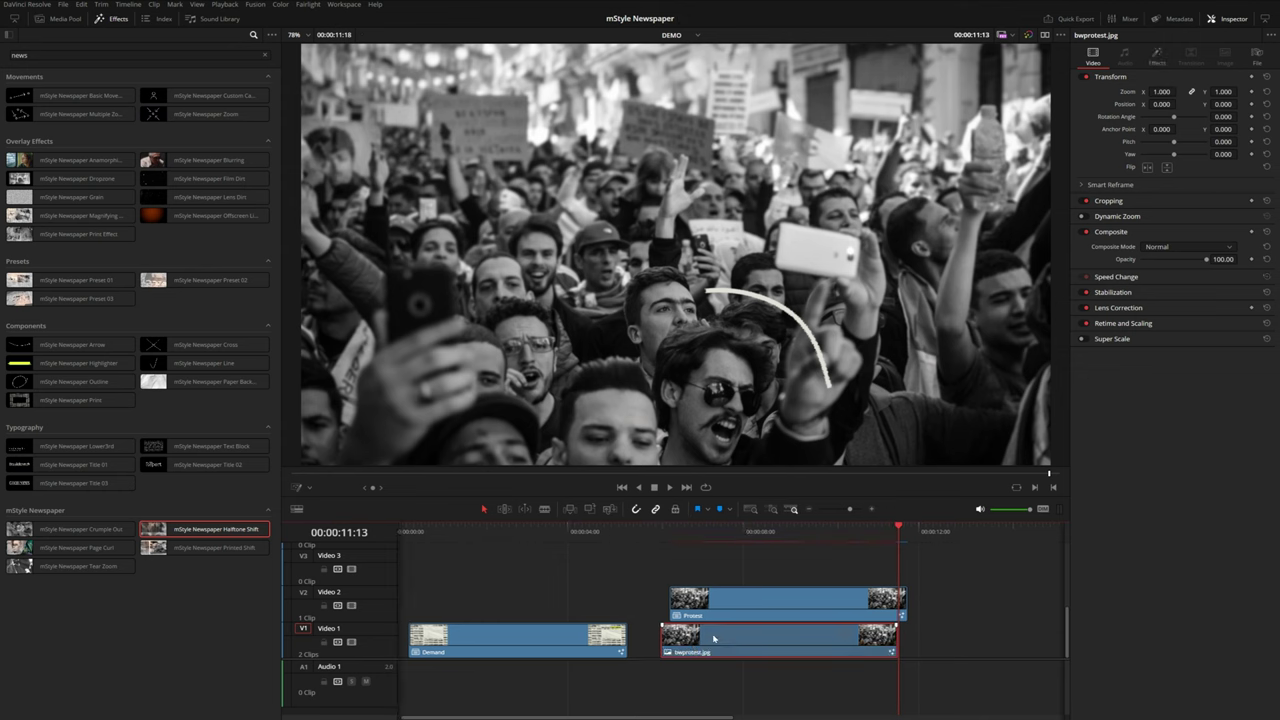
left_click(1157, 56)
left_click(1248, 100)
left_click(1248, 101)
Move the bwprotest.jpg clip on Video 1 directly against the end of the Demand clip
left_click(661, 535)
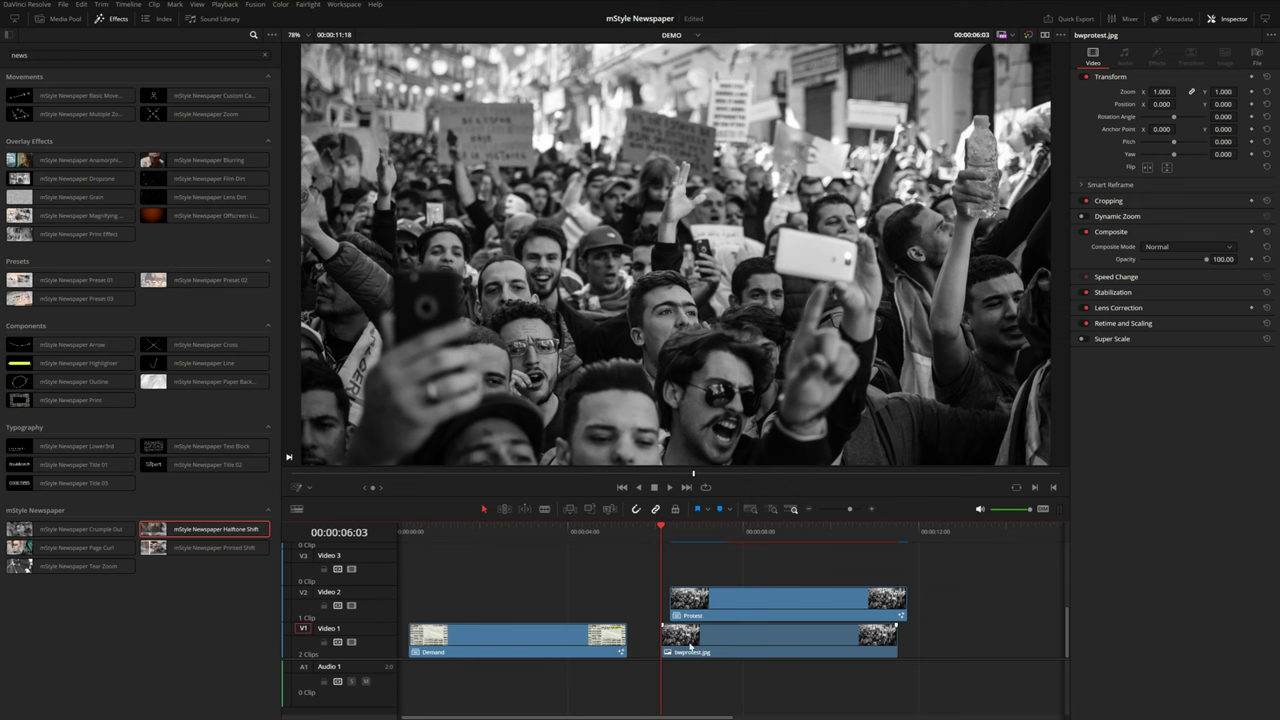
left_click_drag(666, 644, 667, 642)
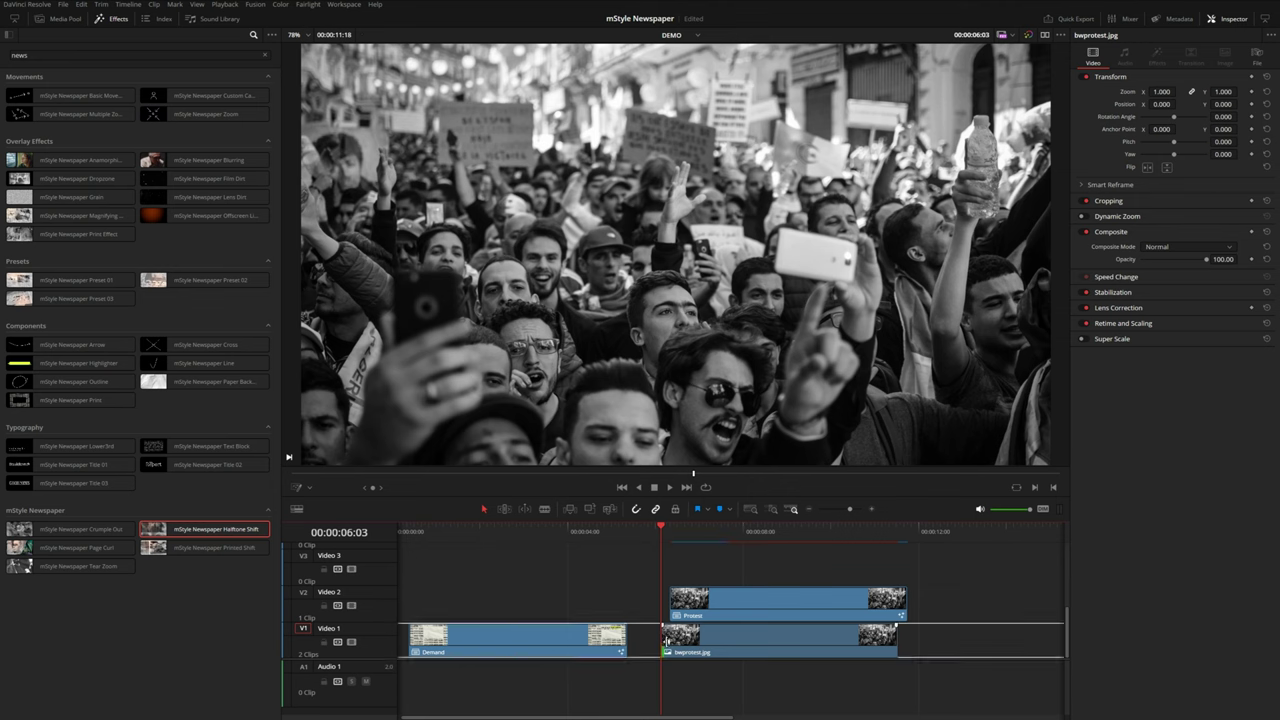
left_click_drag(667, 642, 697, 649)
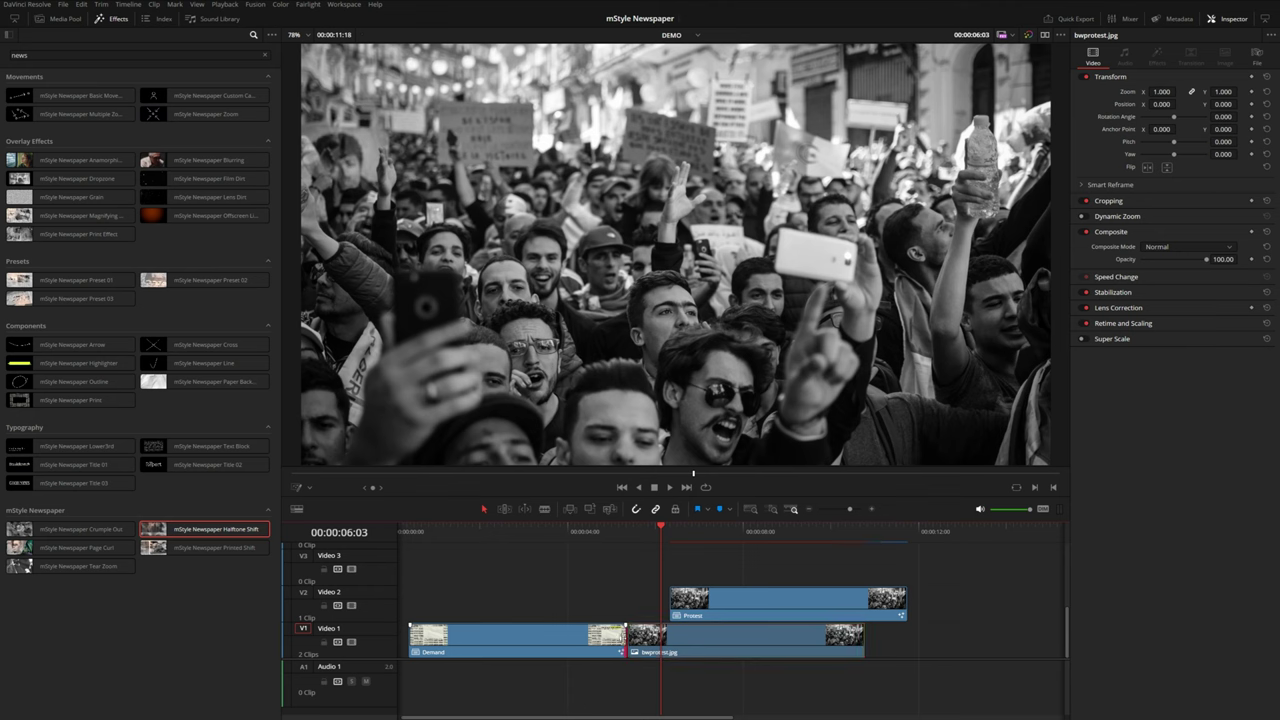
Apply the mStyle Newspaper Halftone Shift transition to the end of the Demand clip at the bwprotest.jpg cut and play it
left_click(630, 640)
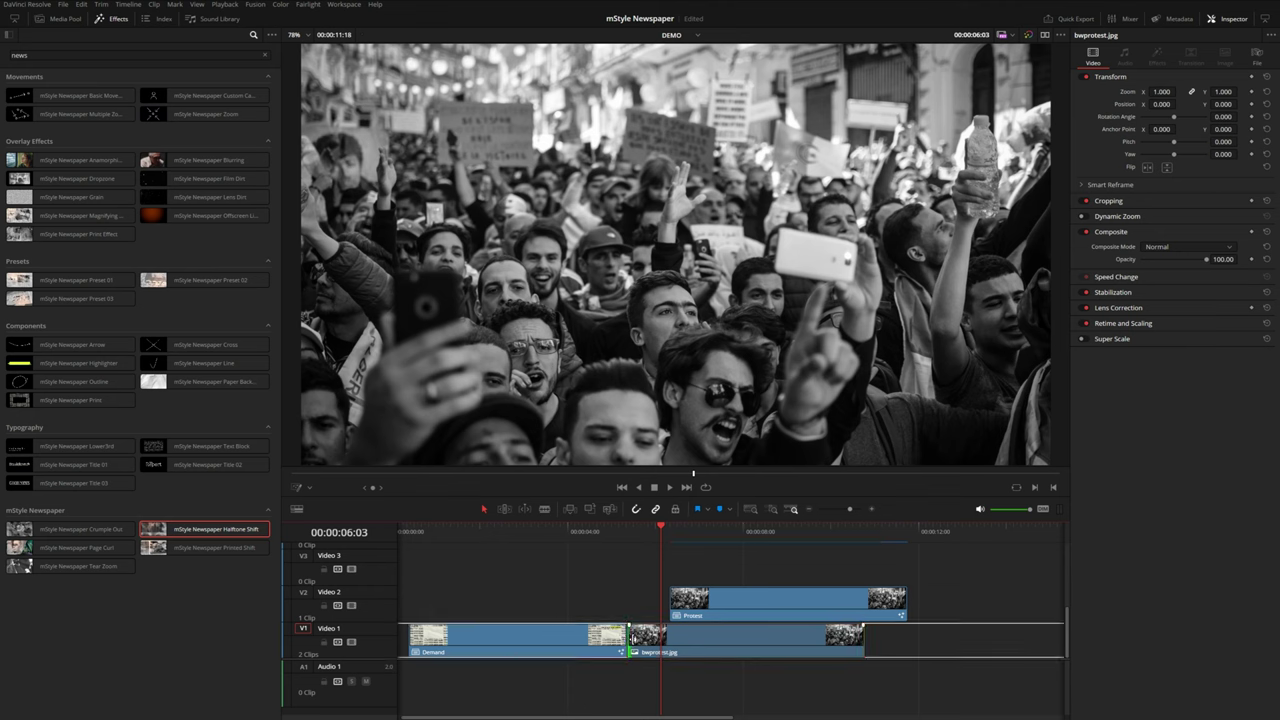
left_click(631, 638)
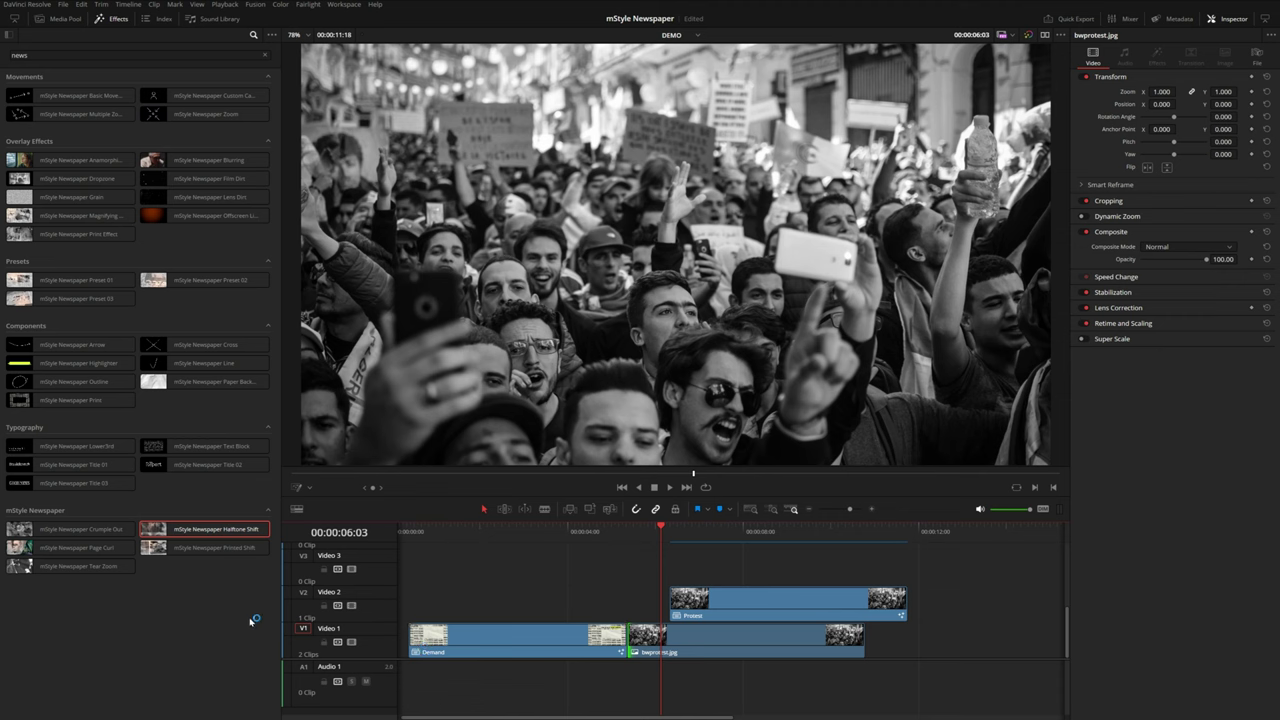
left_click_drag(205, 529, 610, 612)
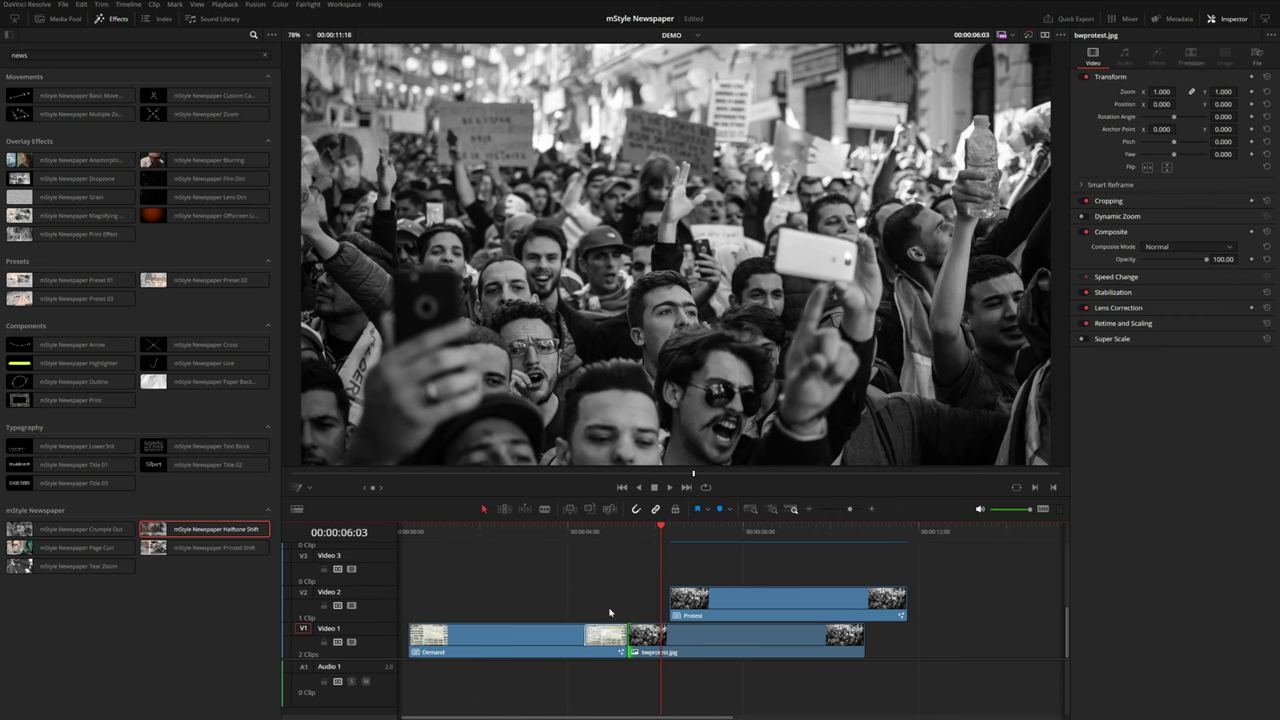
left_click(597, 634)
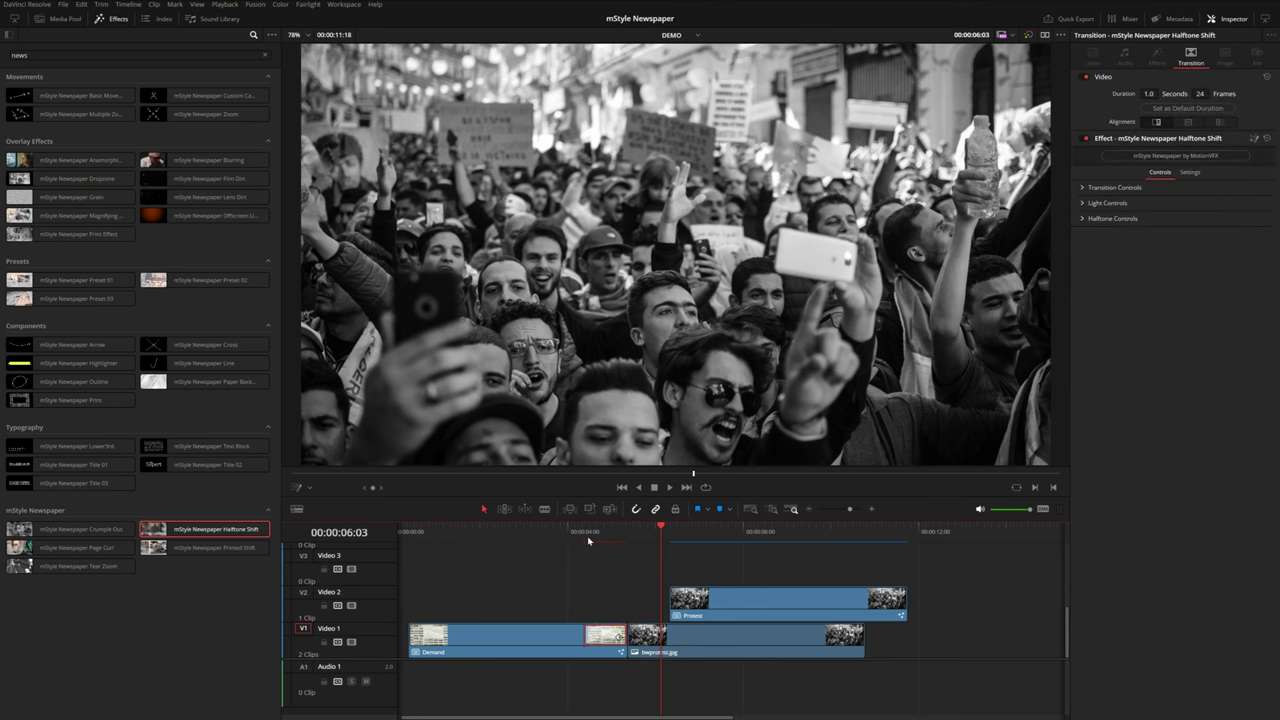
left_click(586, 536)
key("space")
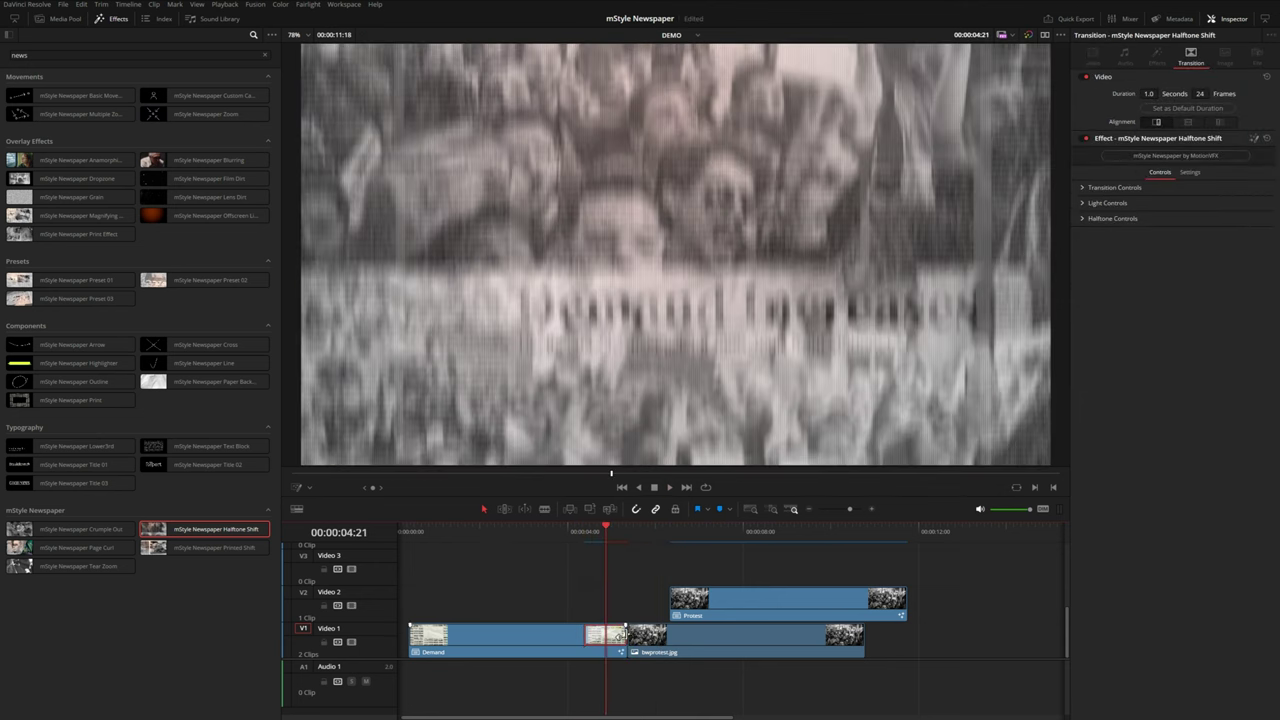
Move the Protest clip on Video 2 to start together with bwprotest.jpg and play through the transition
left_click(651, 635)
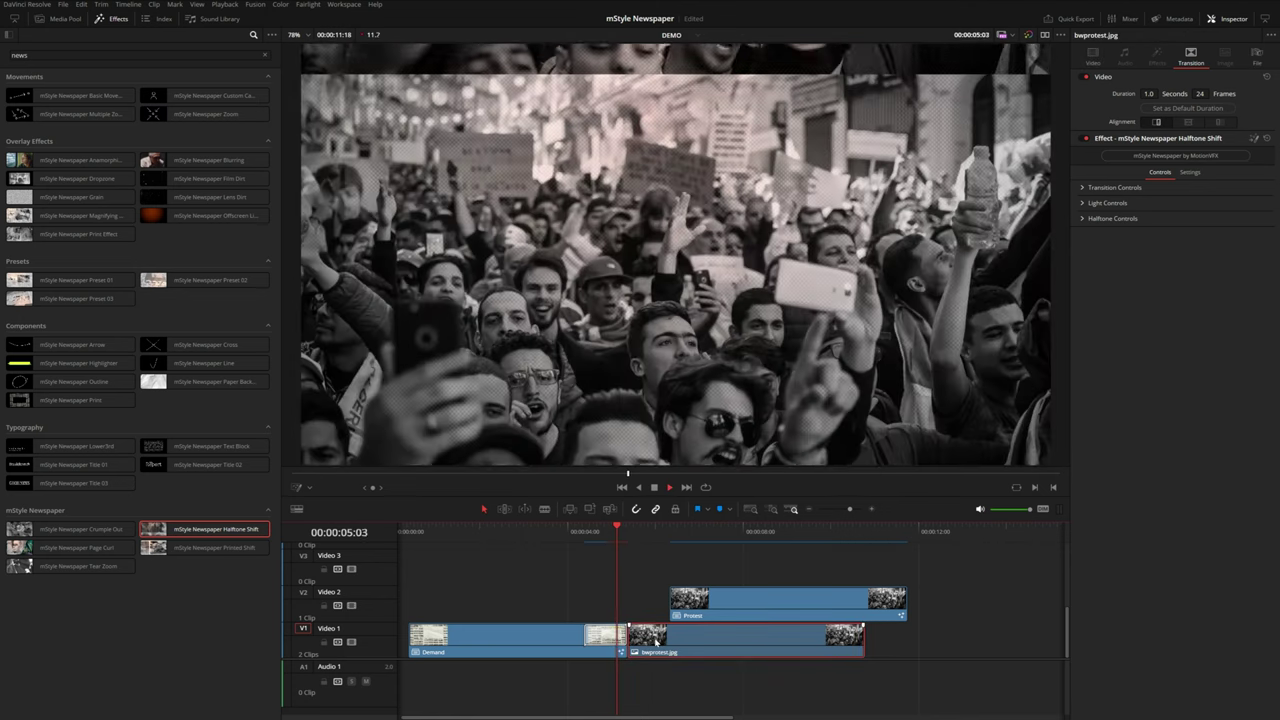
left_click_drag(700, 611, 663, 614)
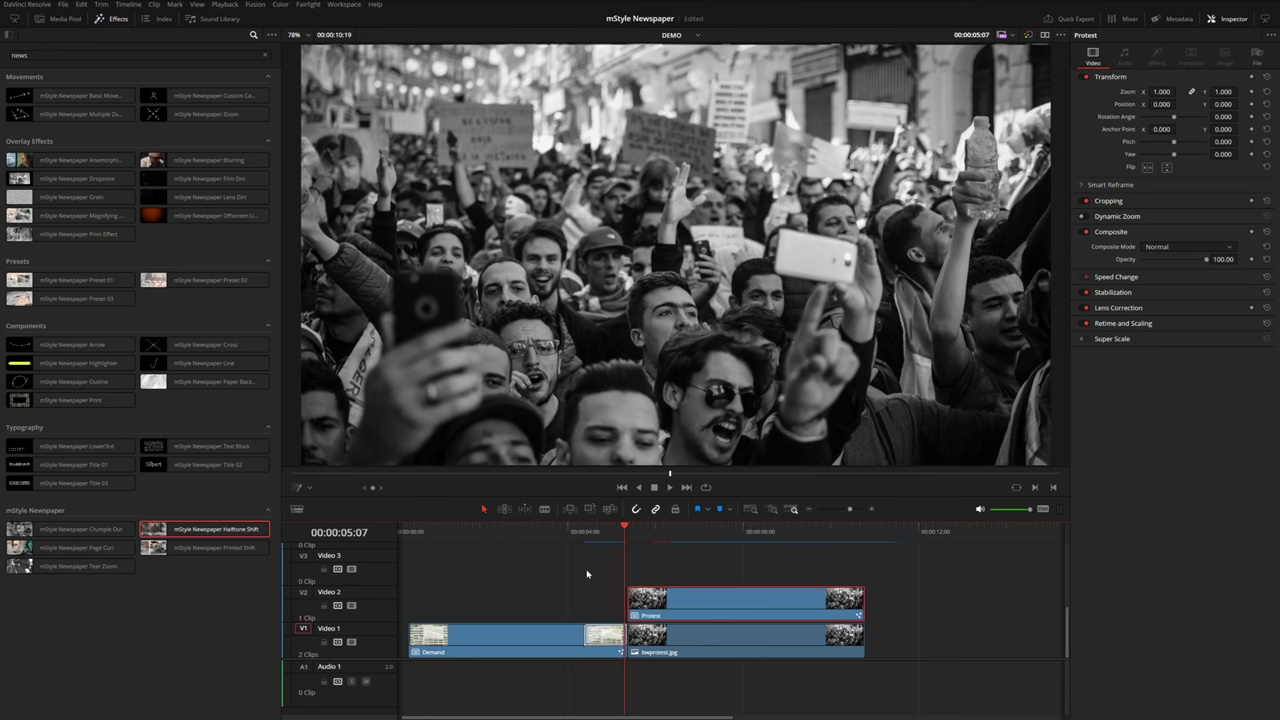
left_click(585, 541)
key("space")
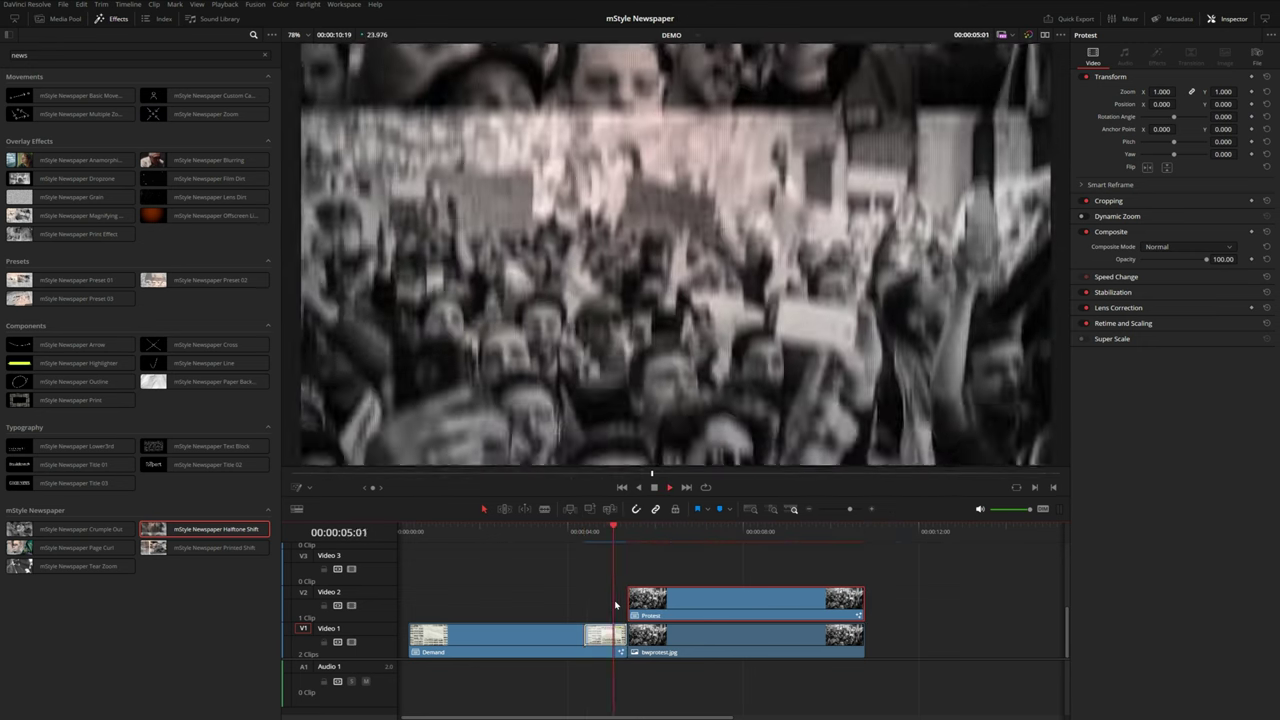